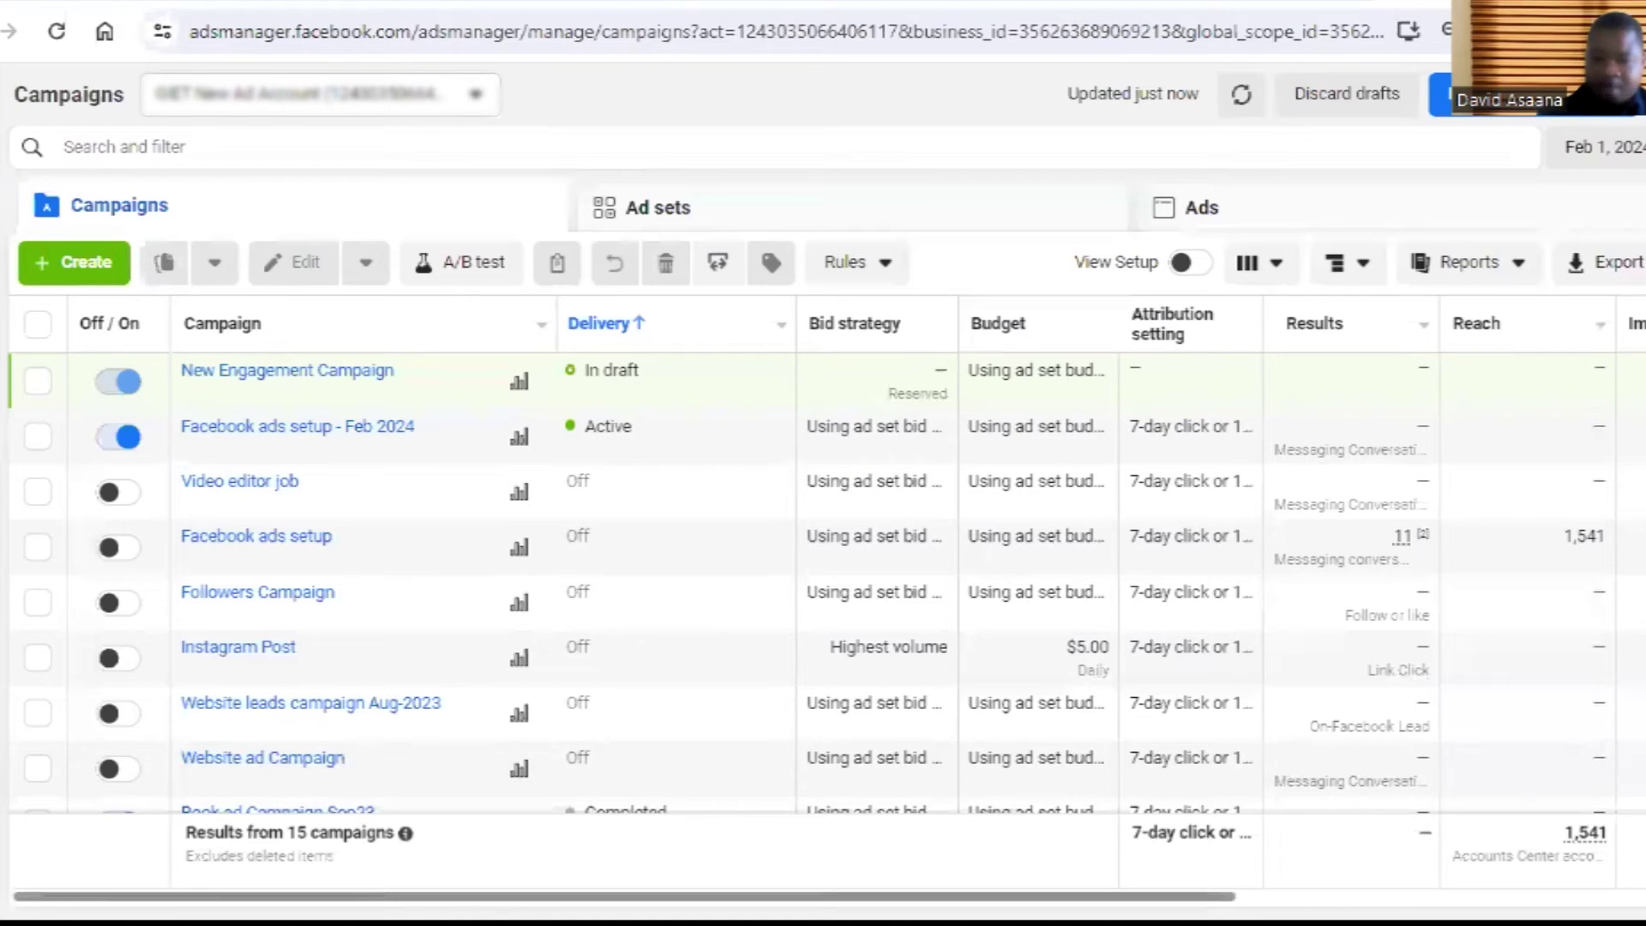
Check the Delivery, Budget, Results and Amount spent columns, then expand the left navigation.
scroll(400, 419, "right", 5)
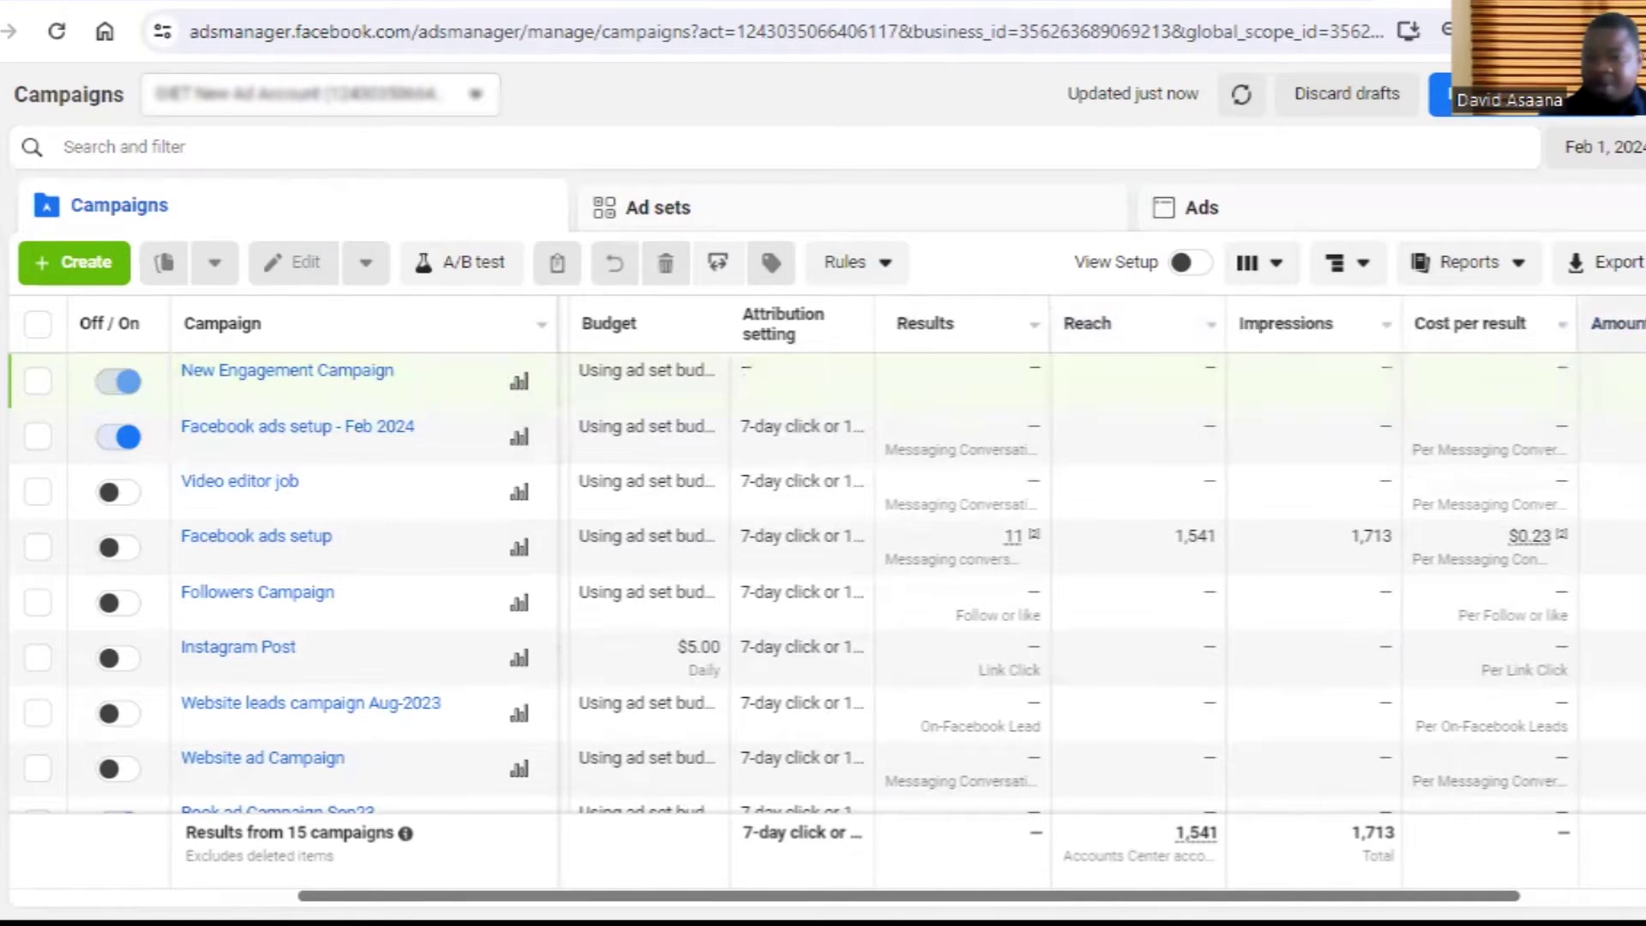
scroll(1425, 809, "right", 3)
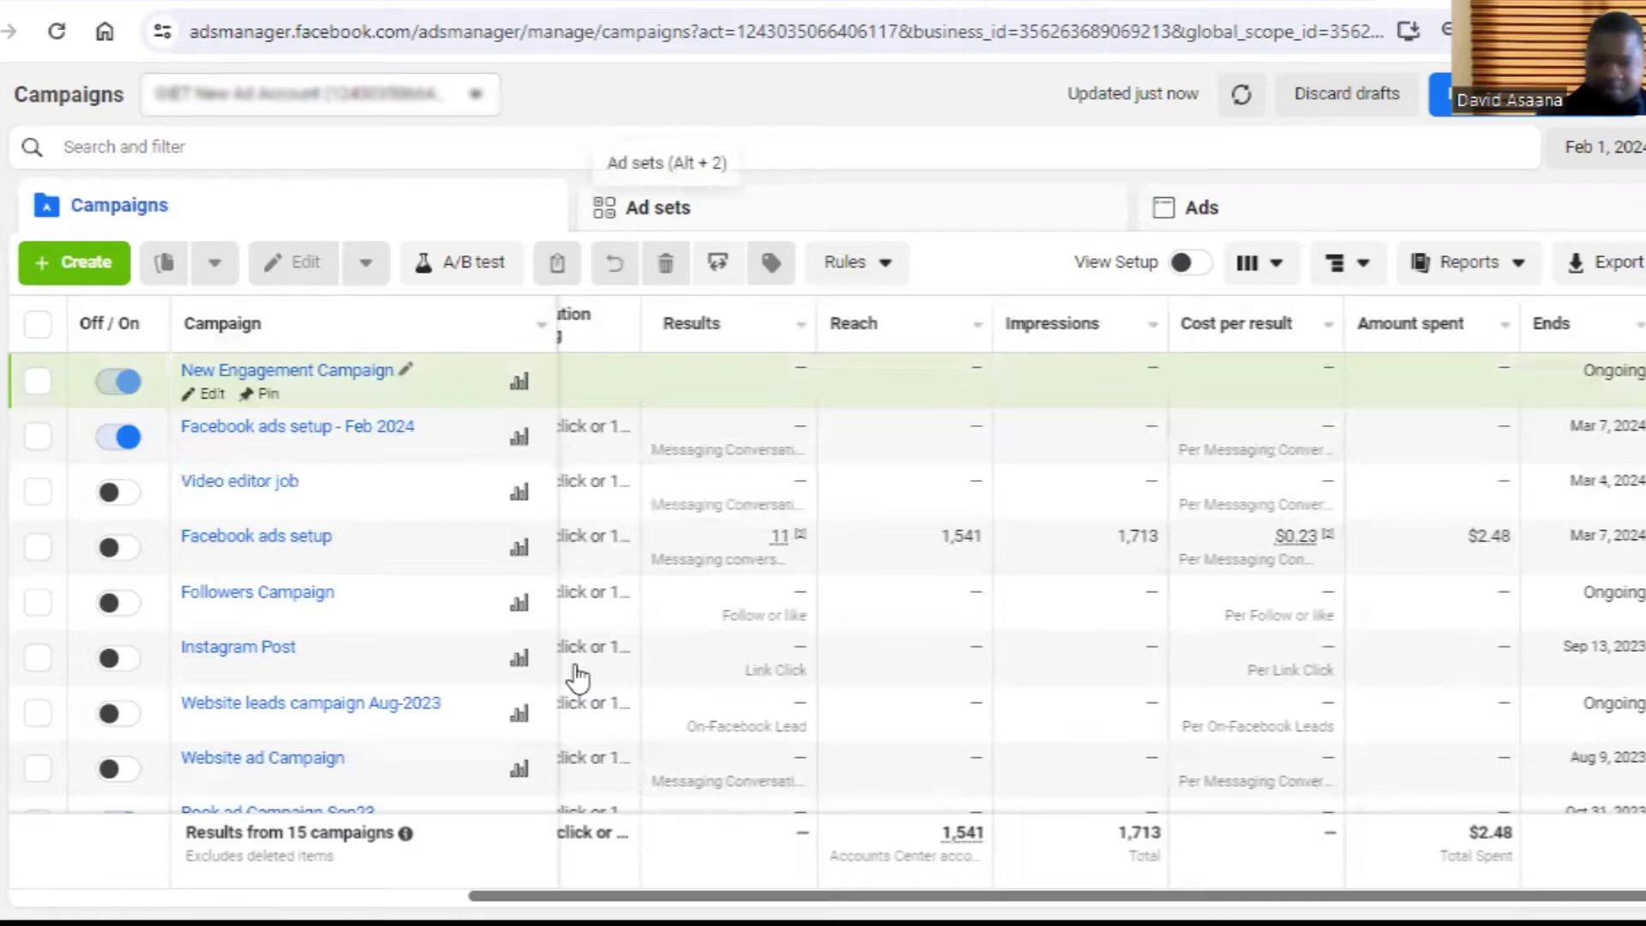
scroll(576, 677, "left", 6)
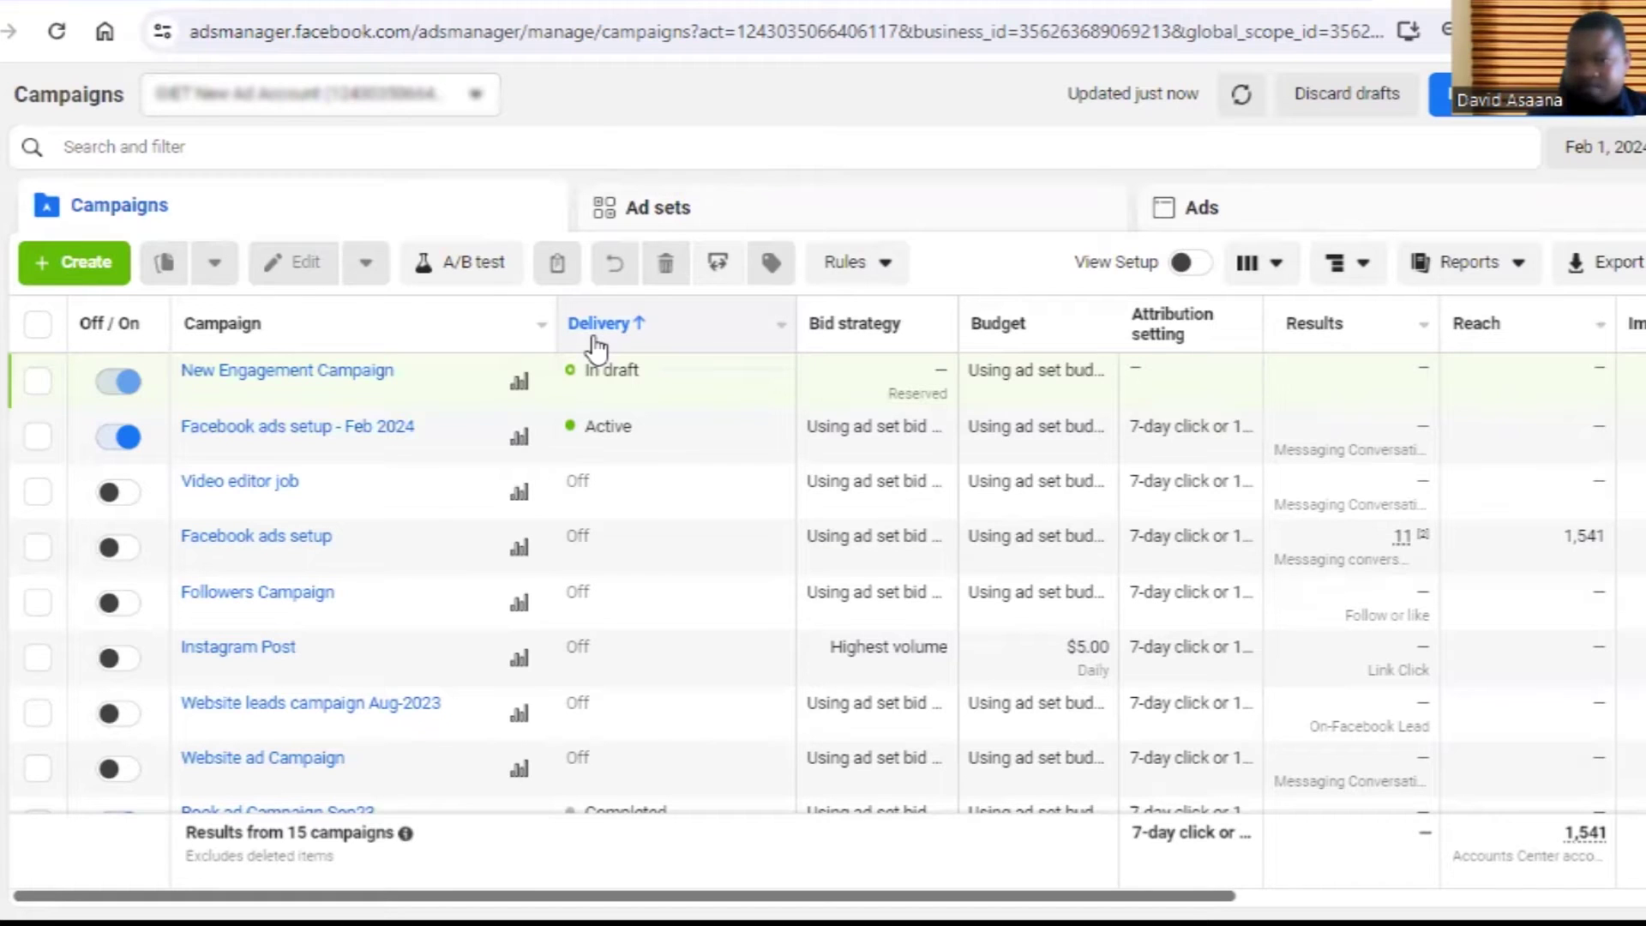
mouse_move(591, 343)
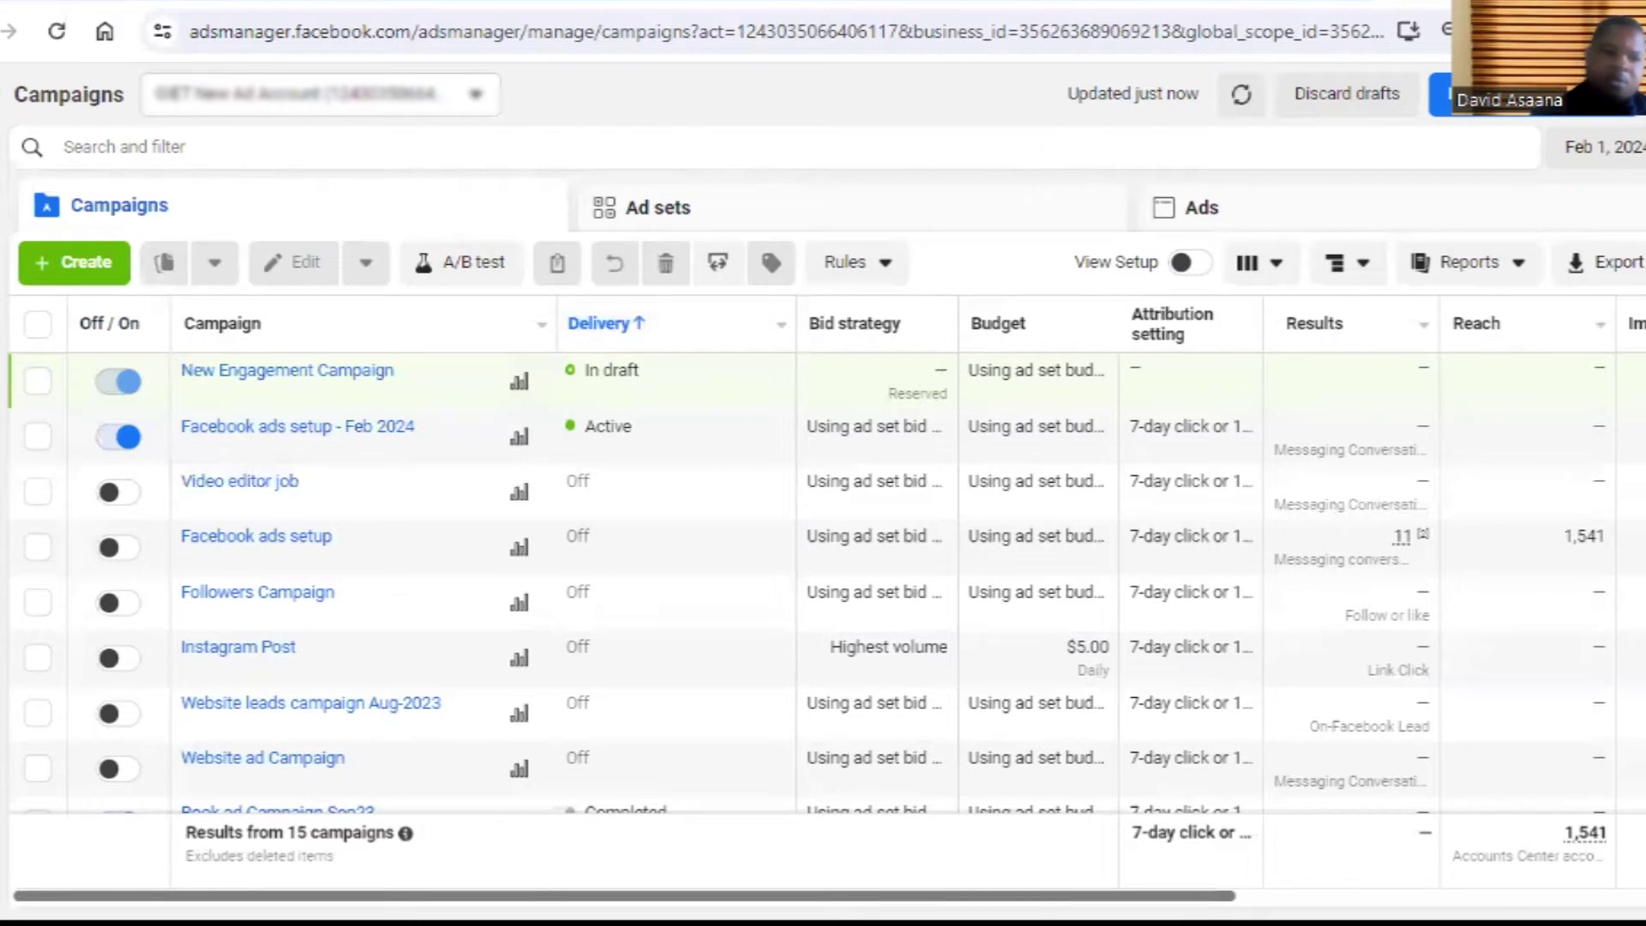
mouse_move(120, 506)
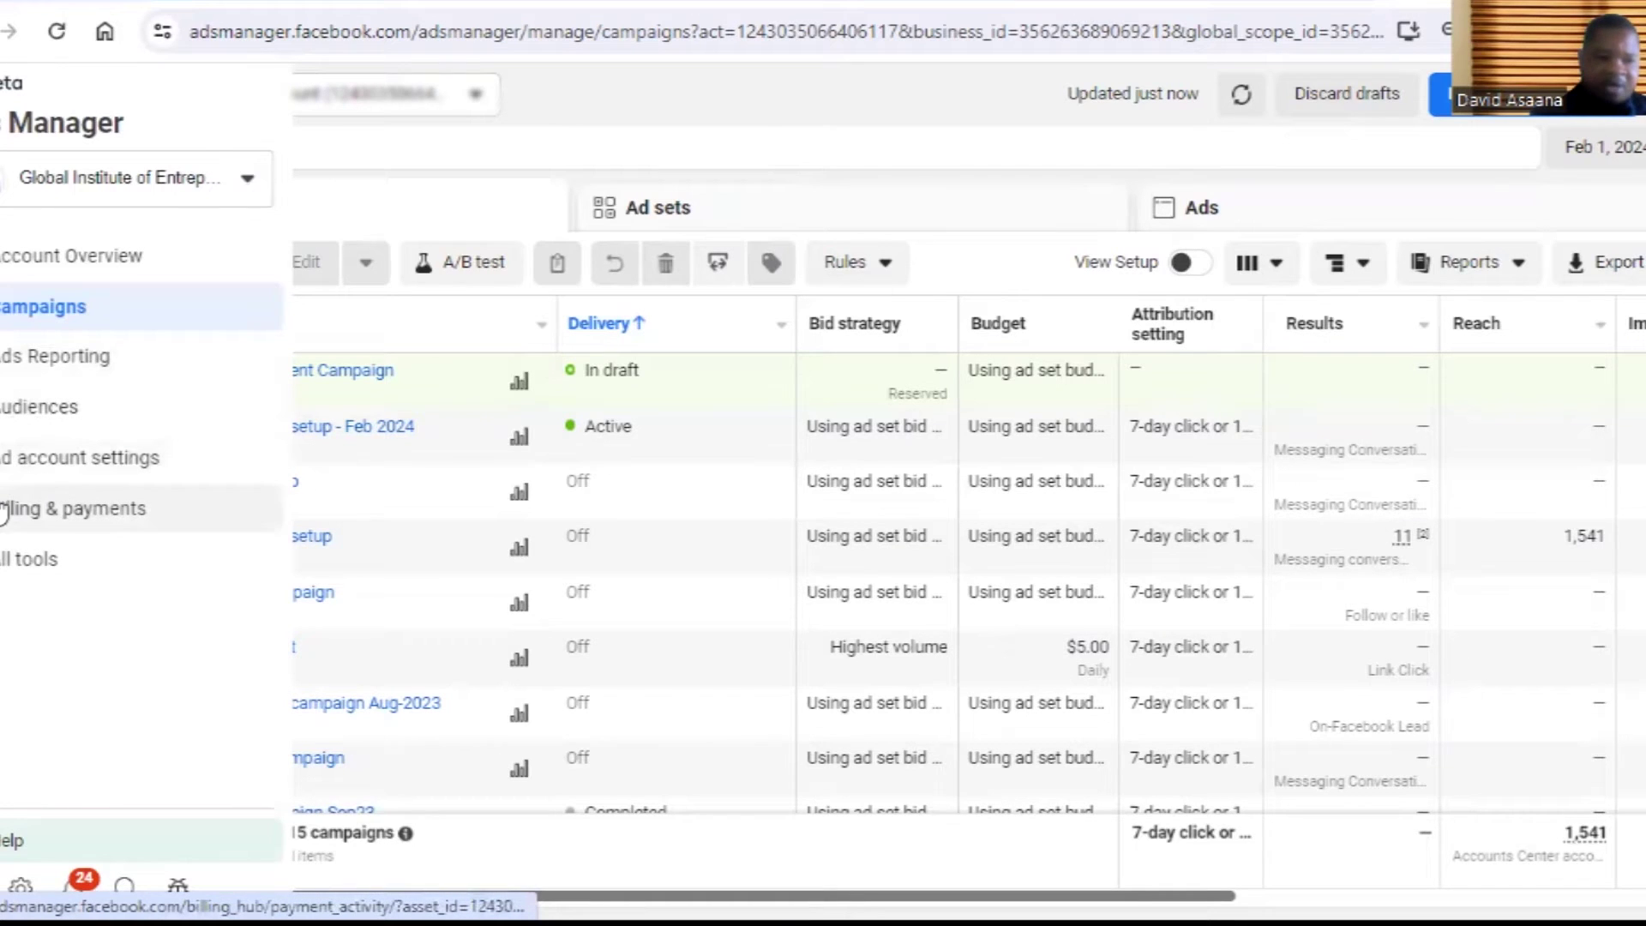
Review Billing & payments in a new tab ($38.41 balance), then return to the campaigns.
right_click(56, 523)
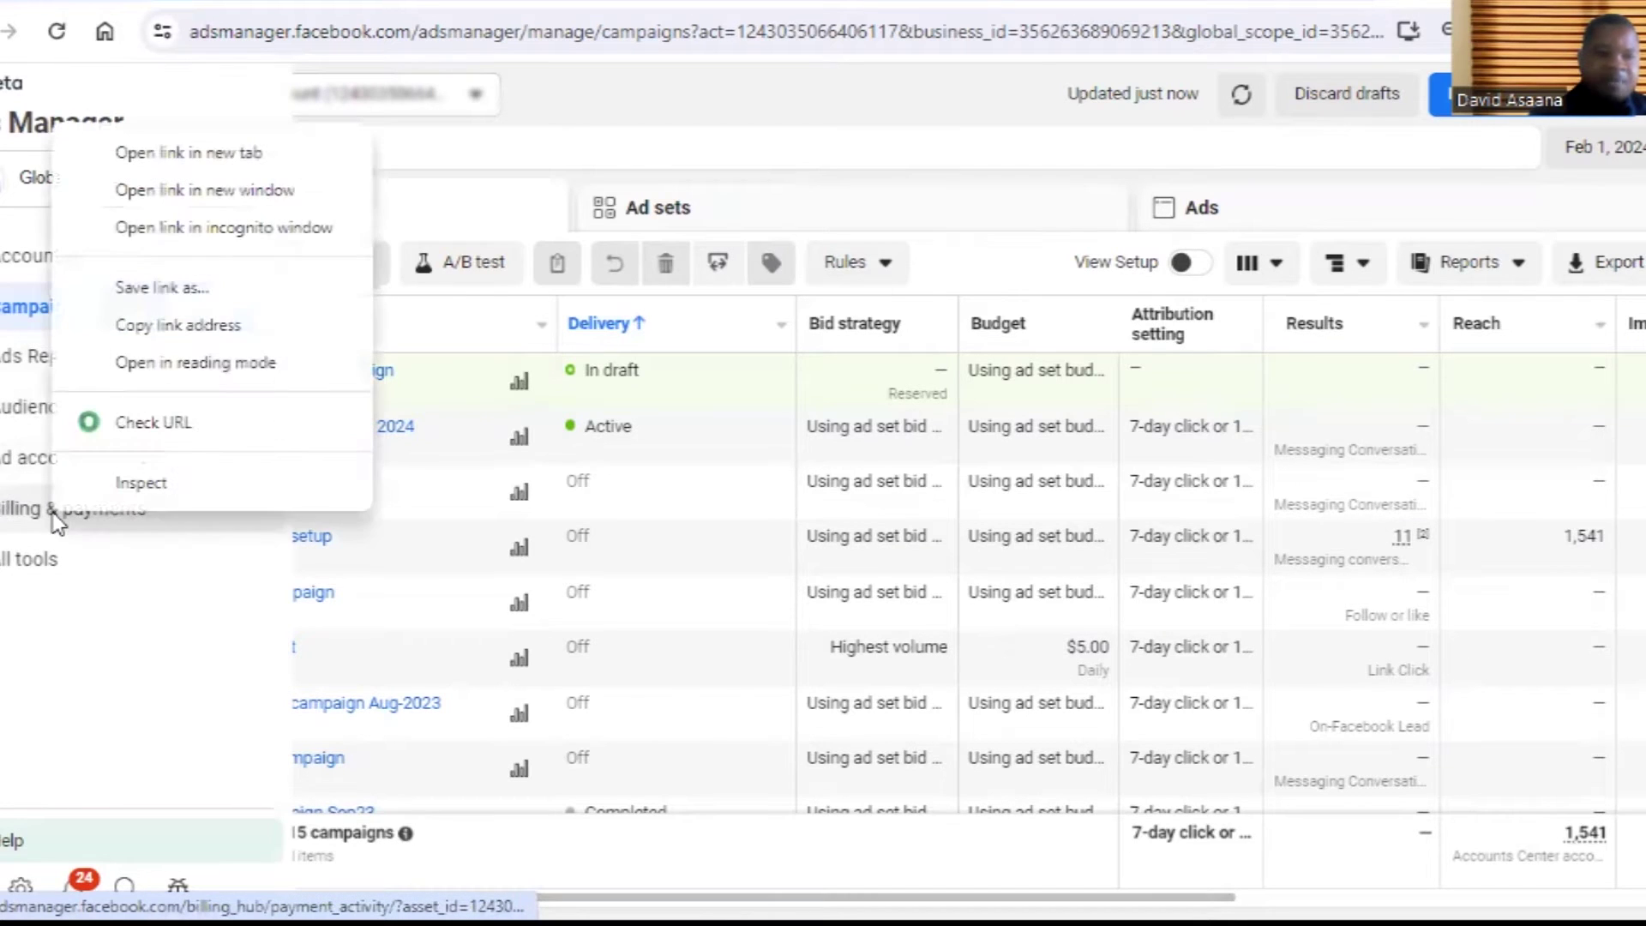
left_click(266, 155)
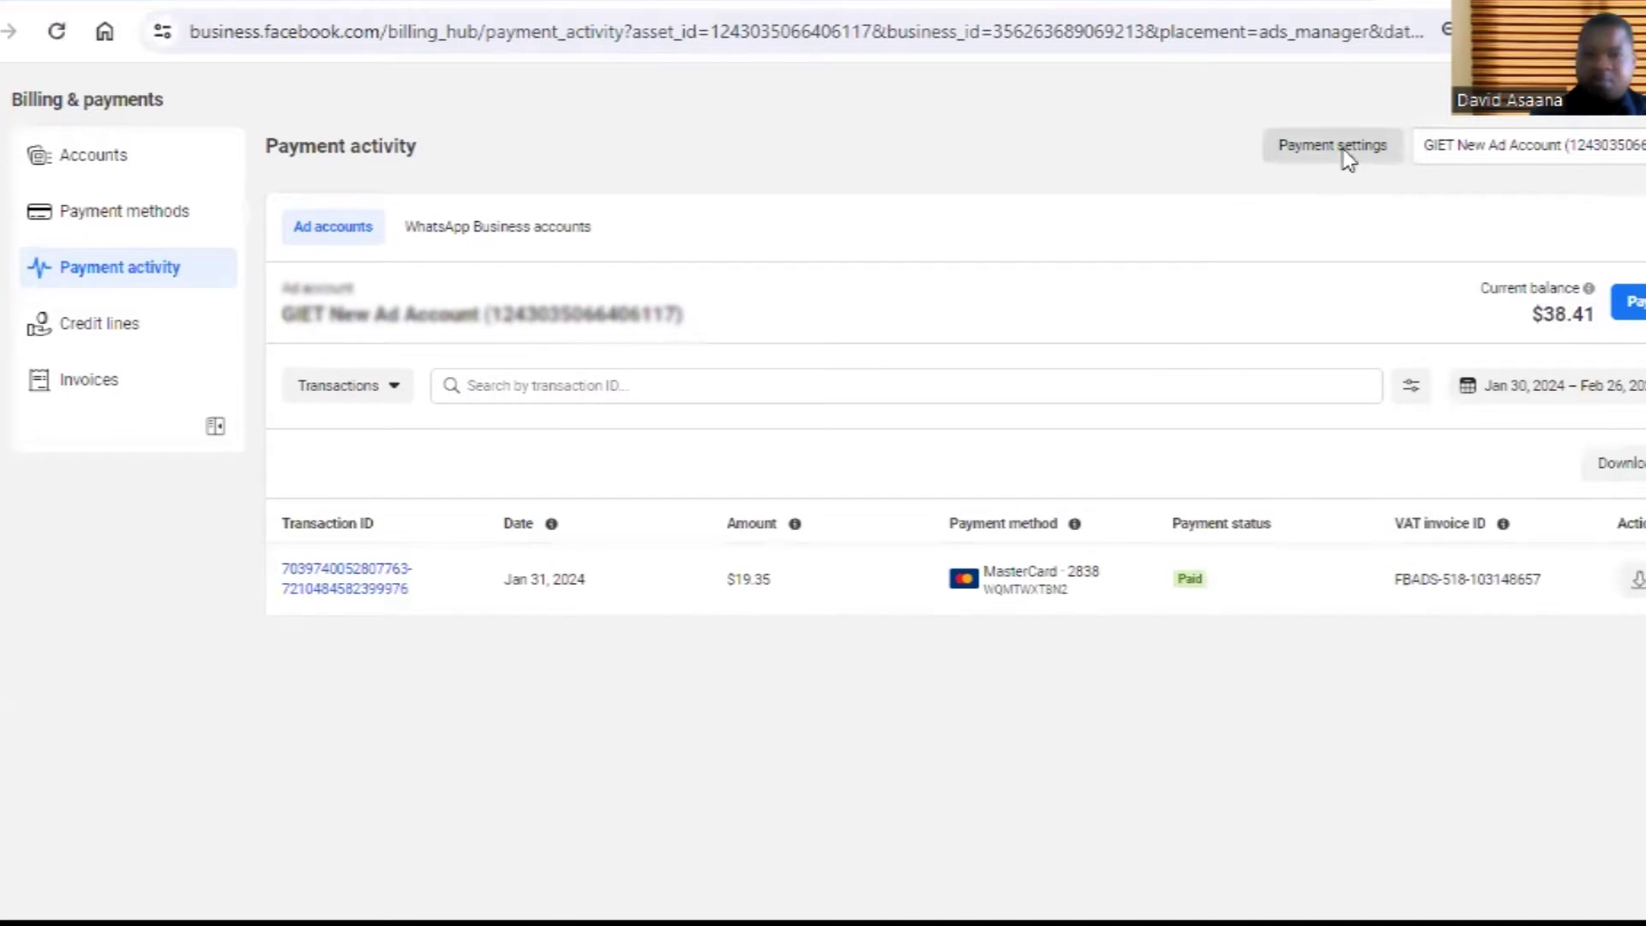
left_click(1346, 153)
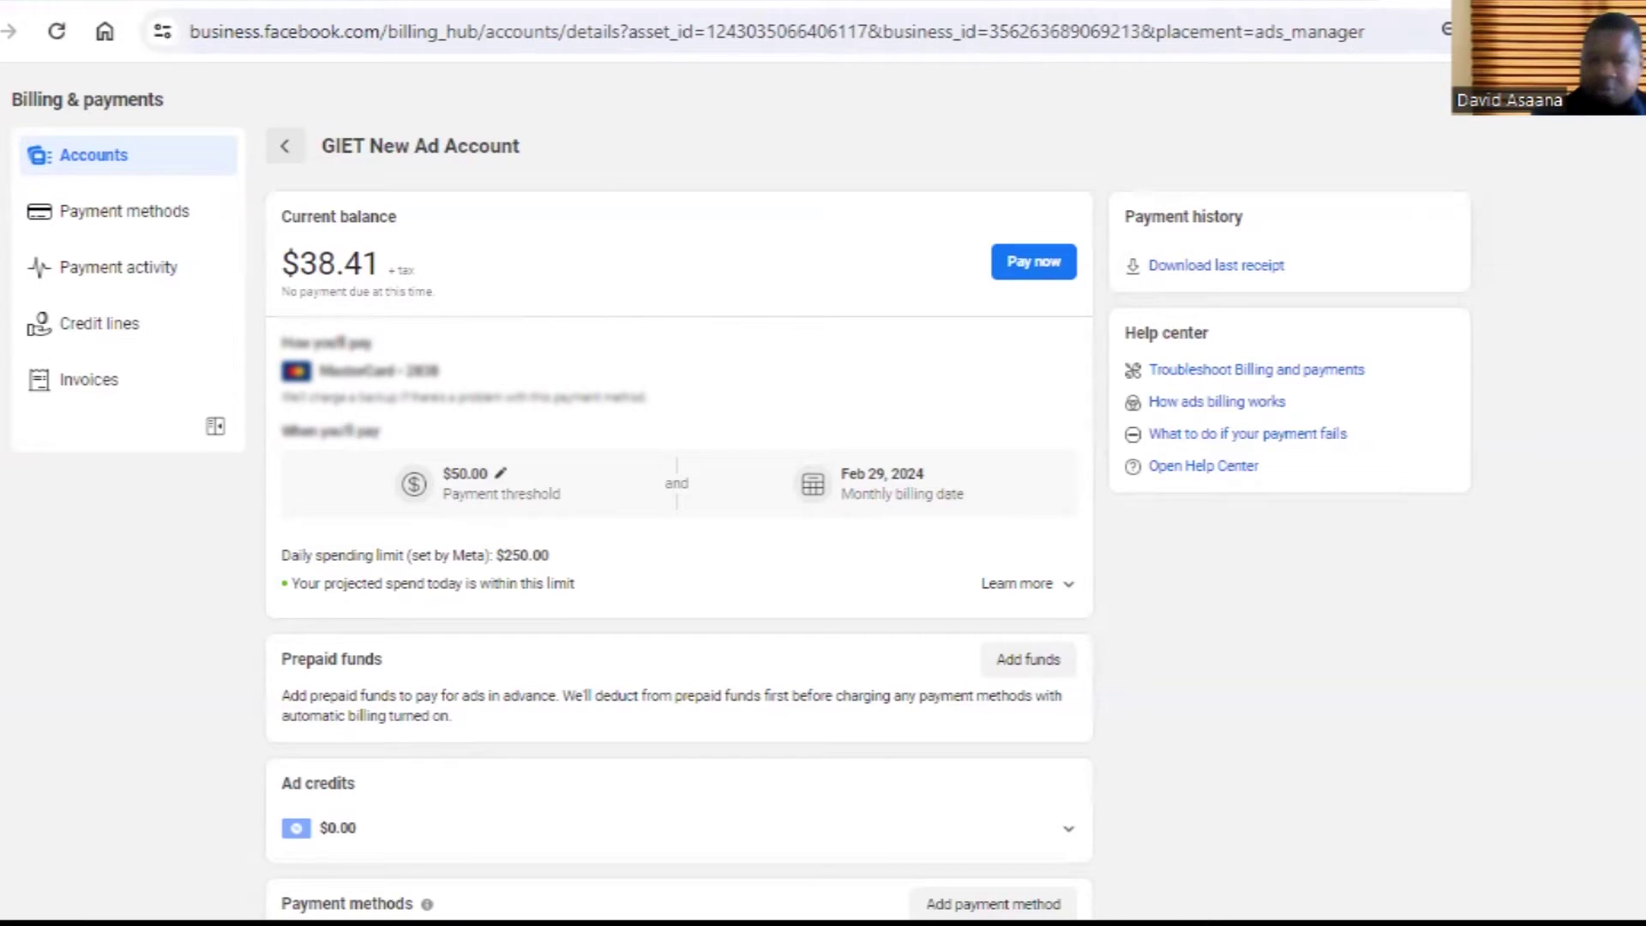
key("ctrl+Tab")
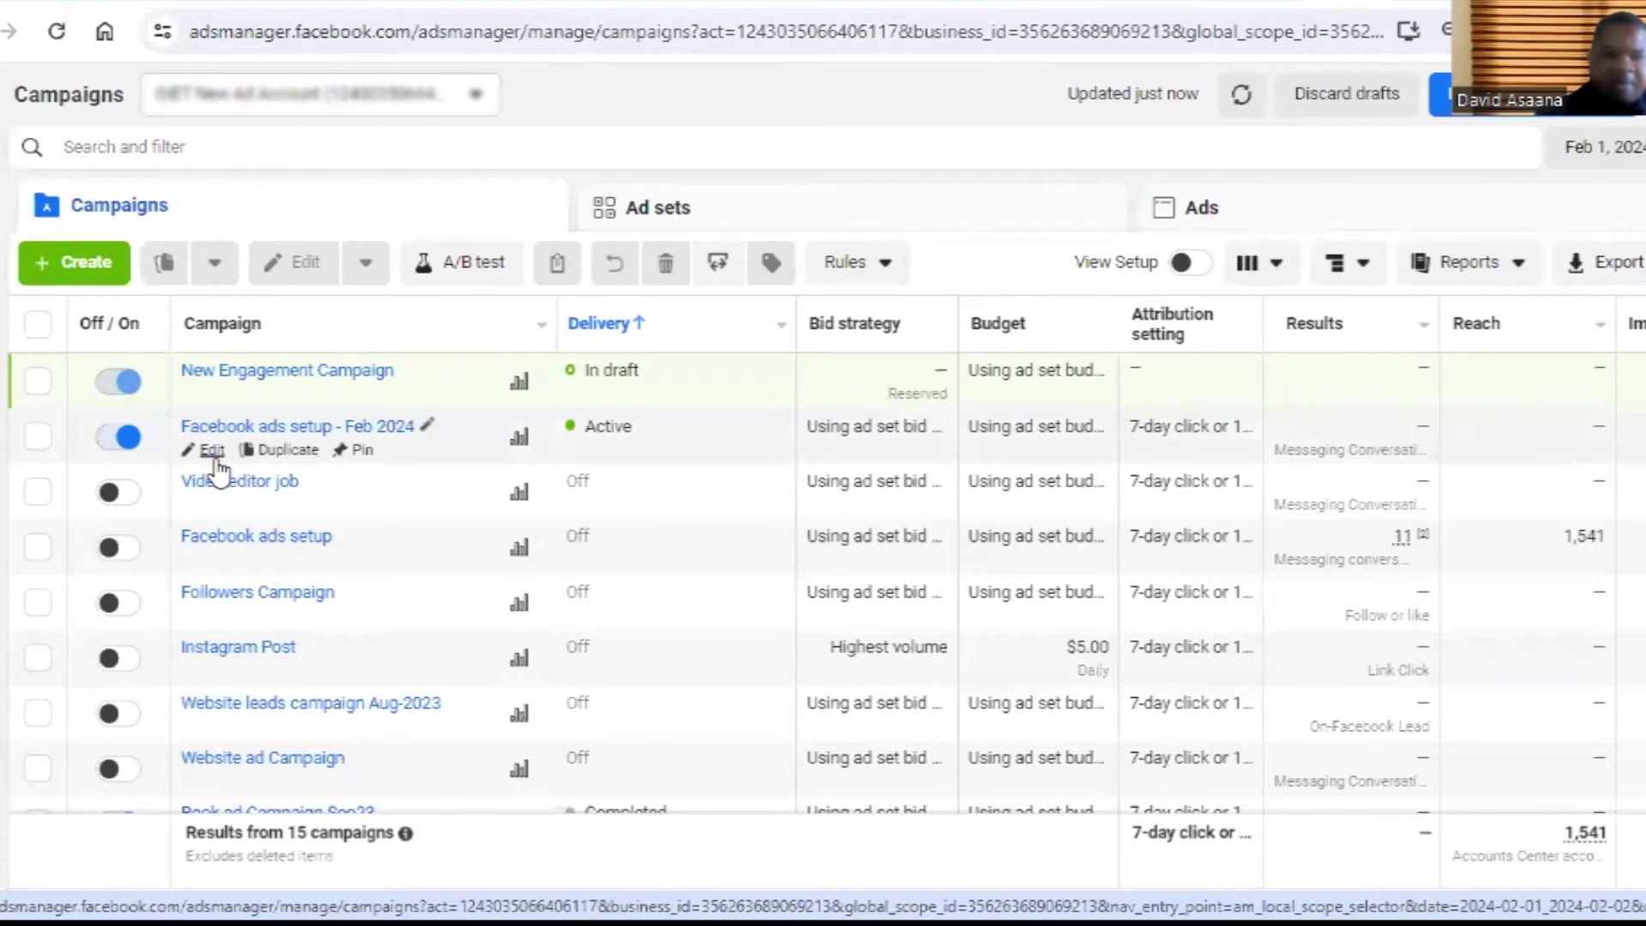
Edit the Facebook ads setup - Feb 2024 campaign and view New Engagement Ad Set's $2.00 budget.
left_click(214, 459)
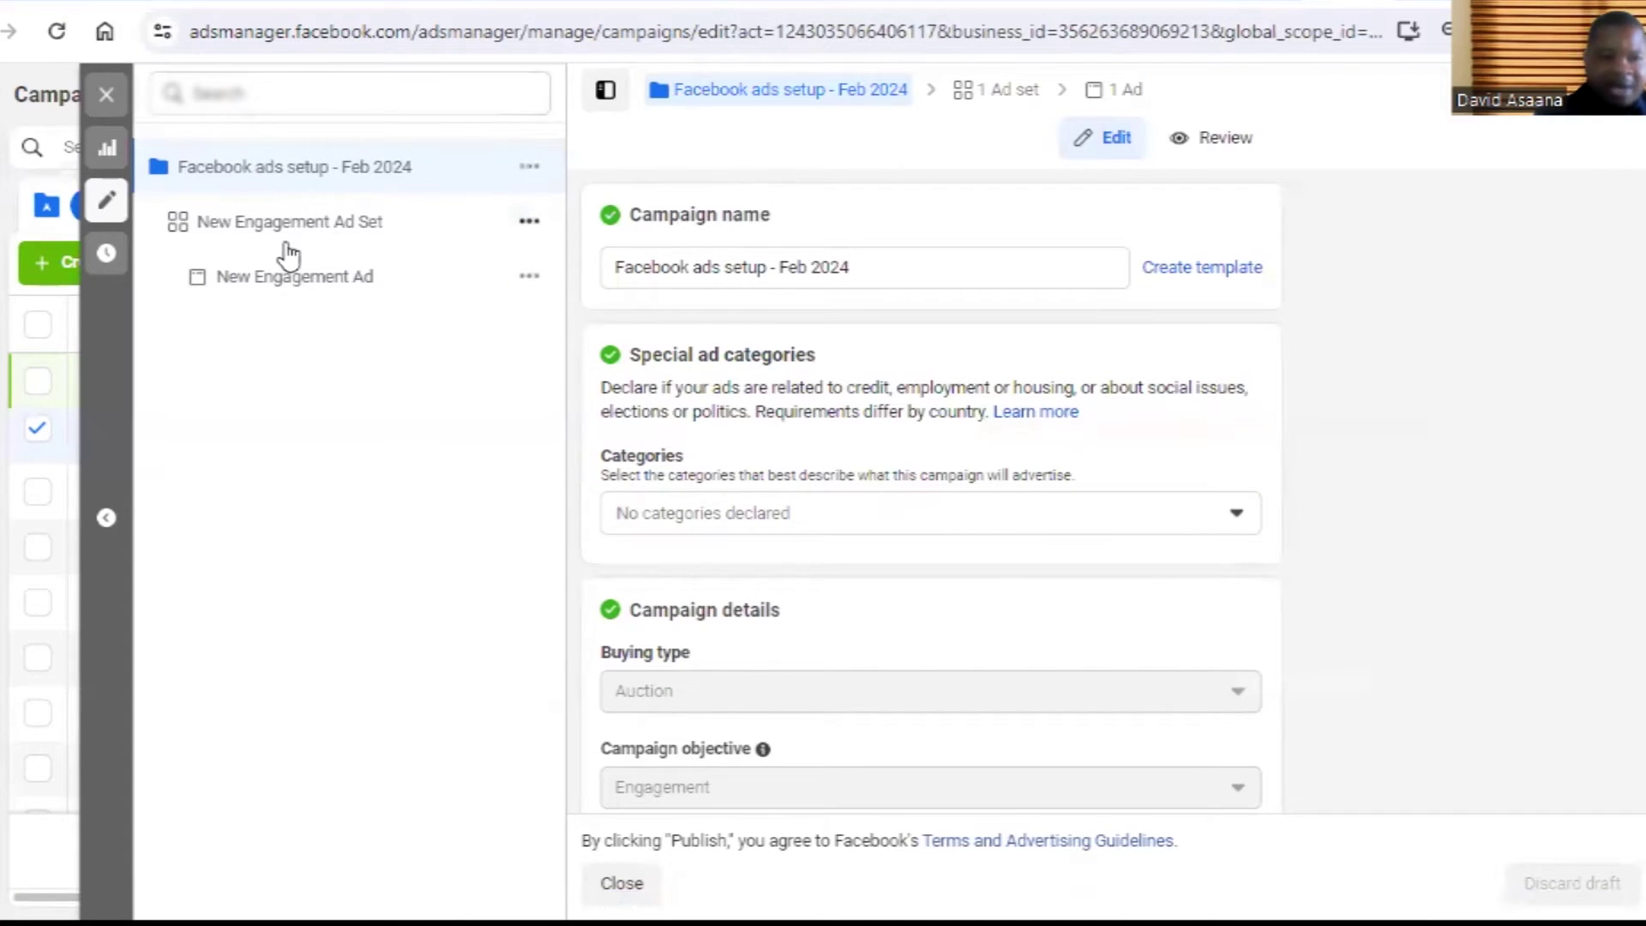
left_click(309, 228)
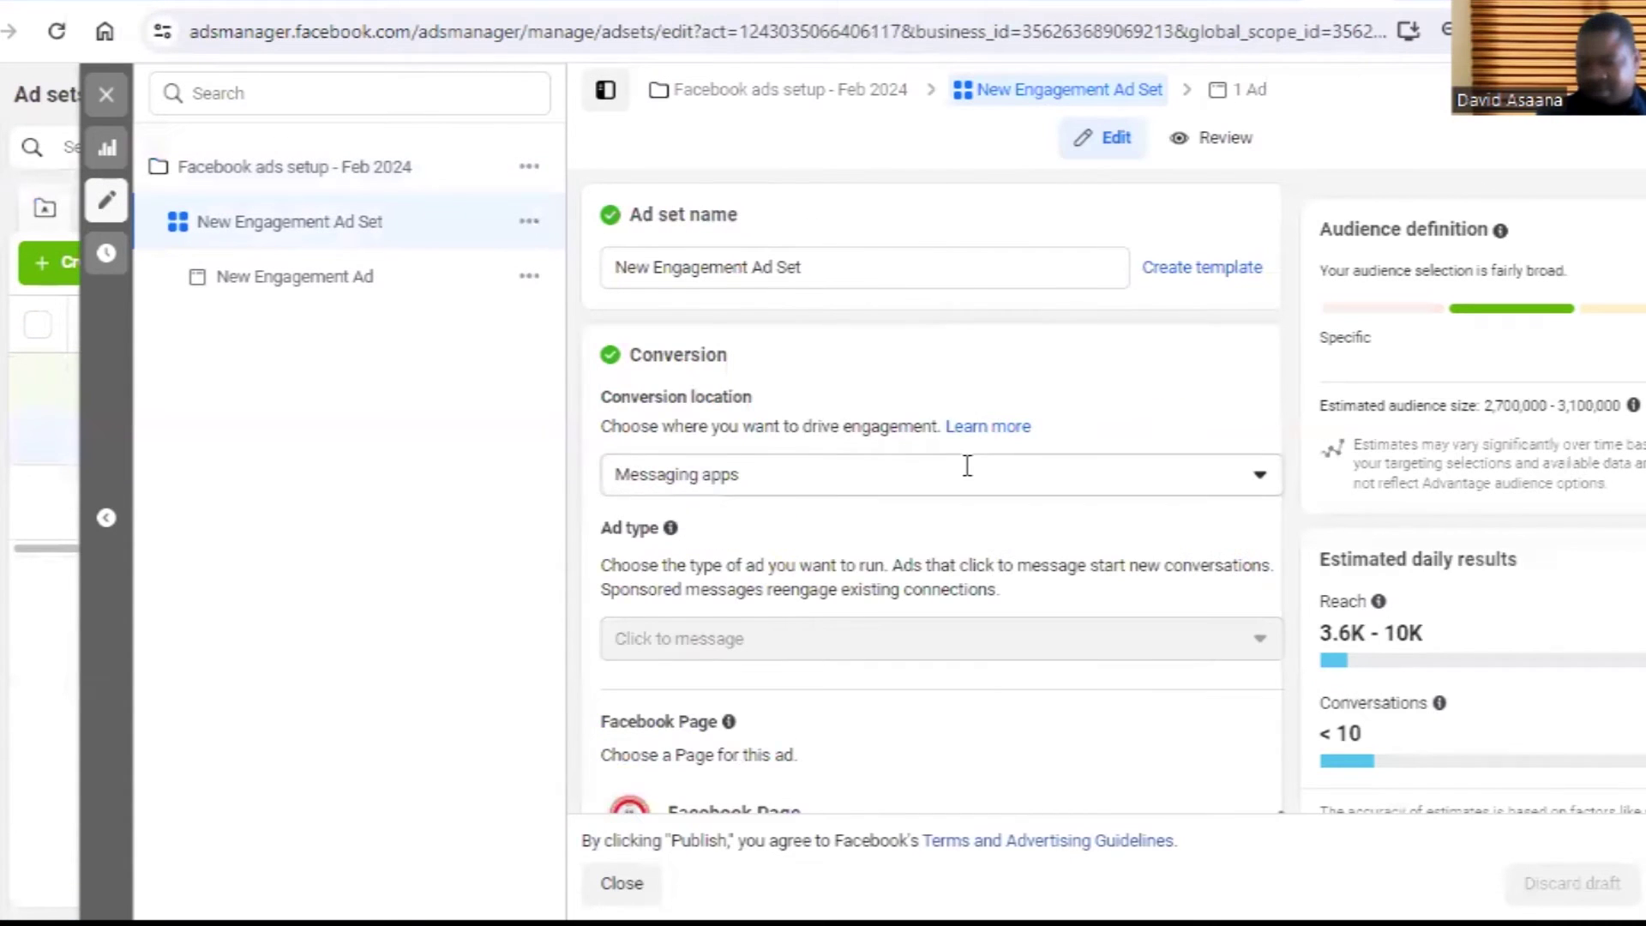
scroll(967, 465, "down", 10)
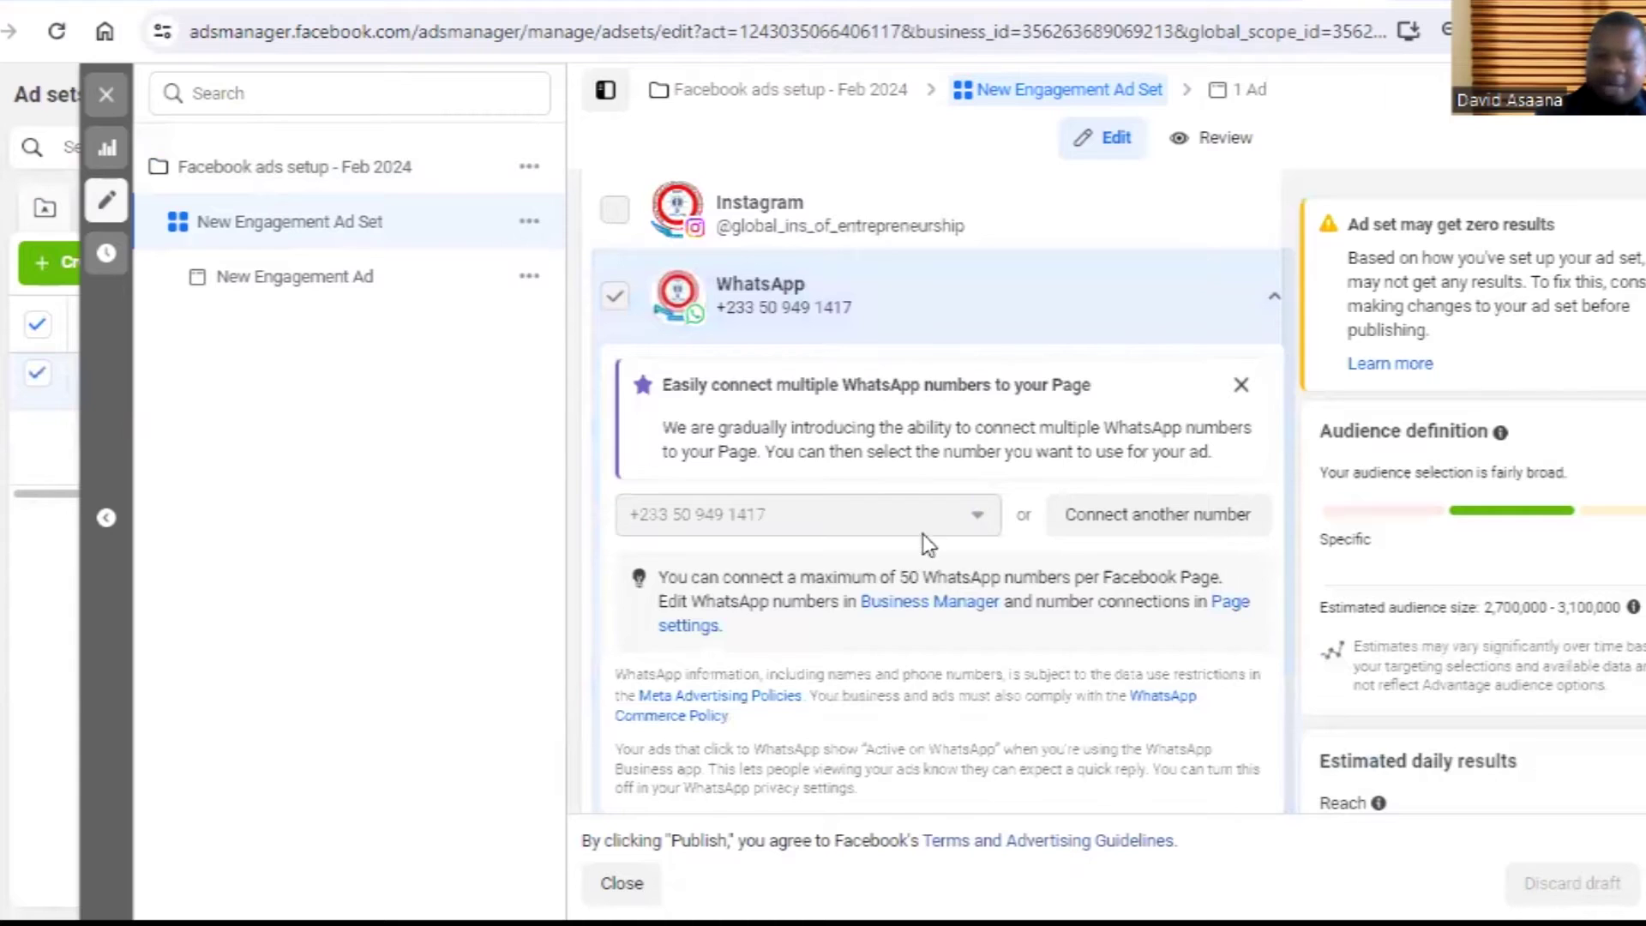
scroll(923, 533, "down", 10)
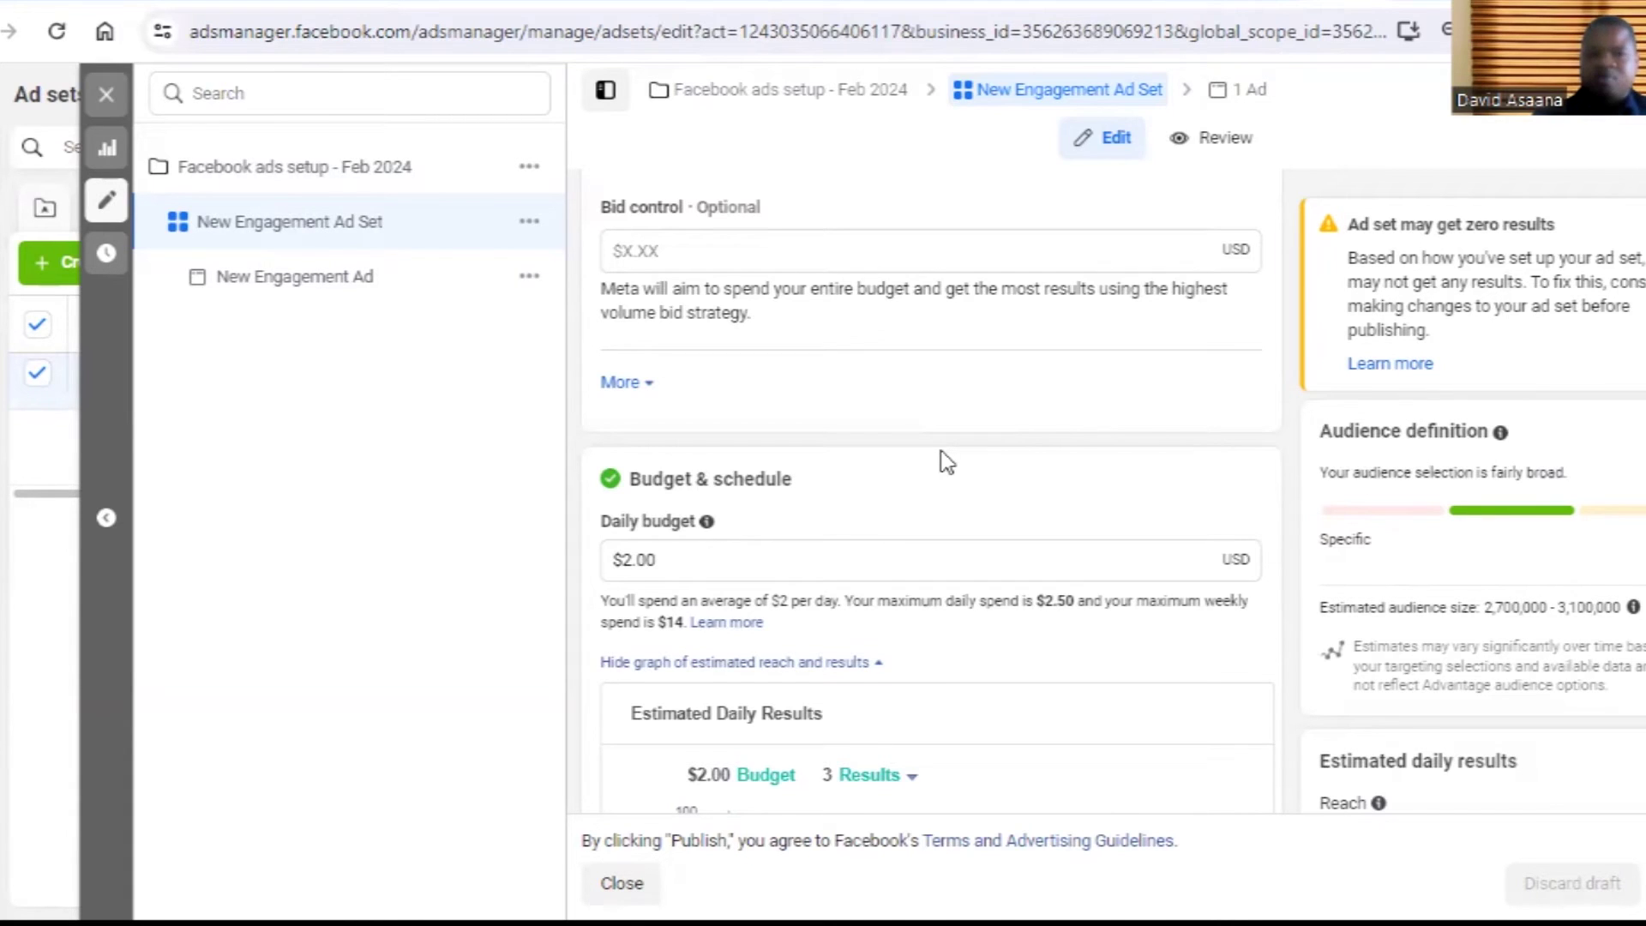
Switch the ad set's audience to the saved audience 'Facebook ads setup'.
scroll(943, 480, "down", 10)
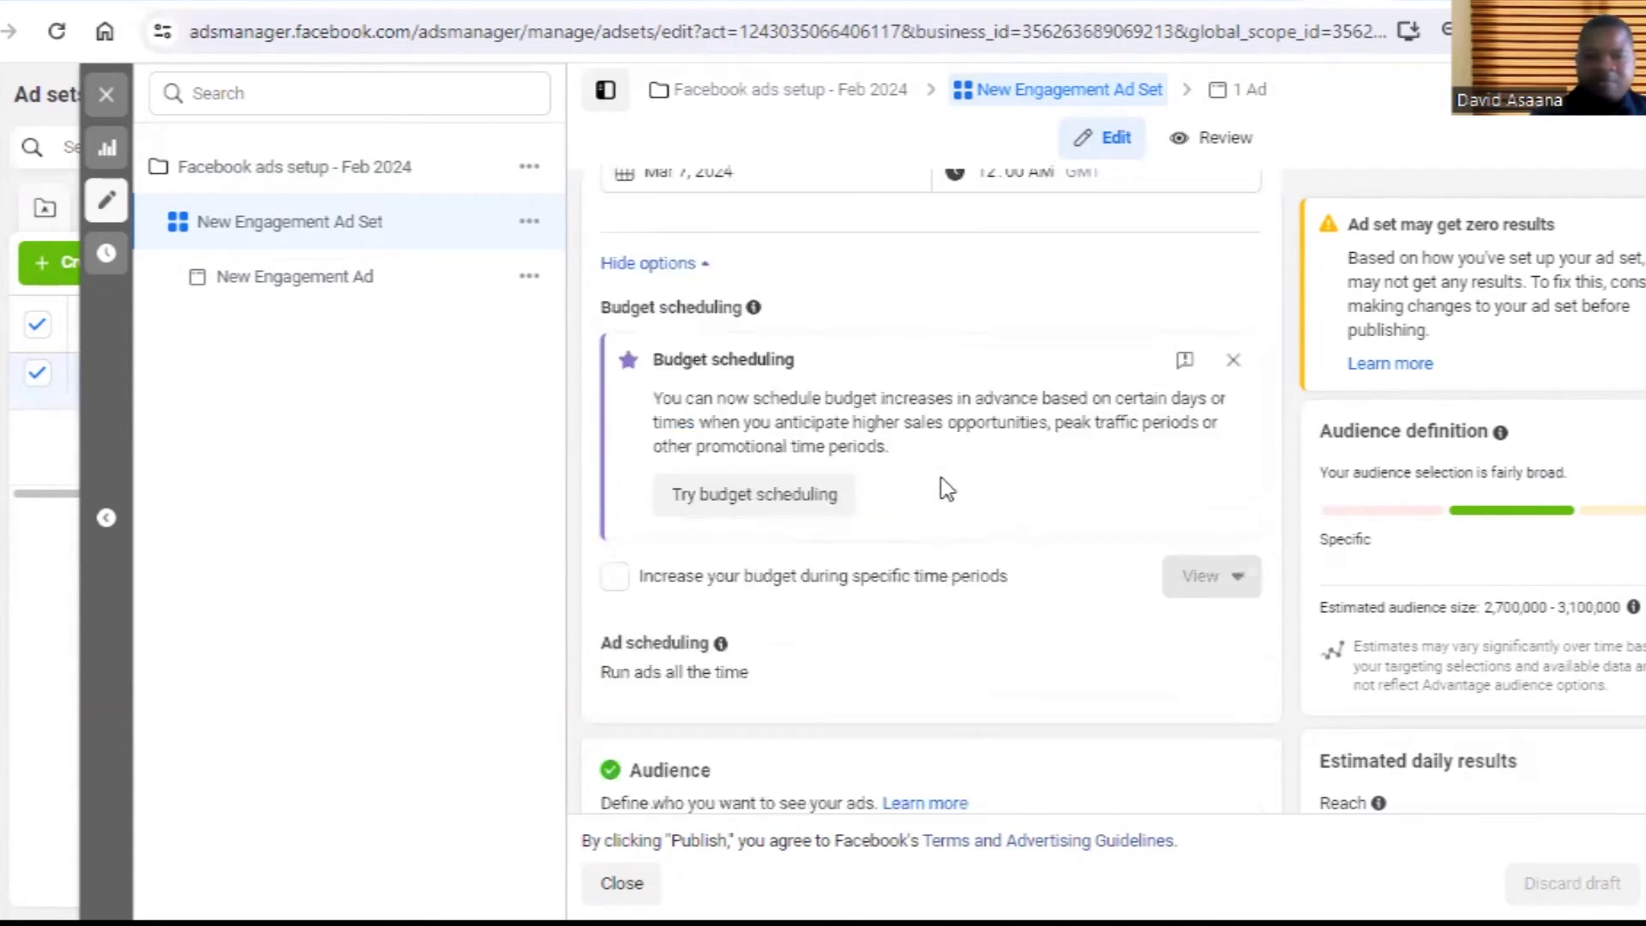
scroll(943, 484, "down", 12)
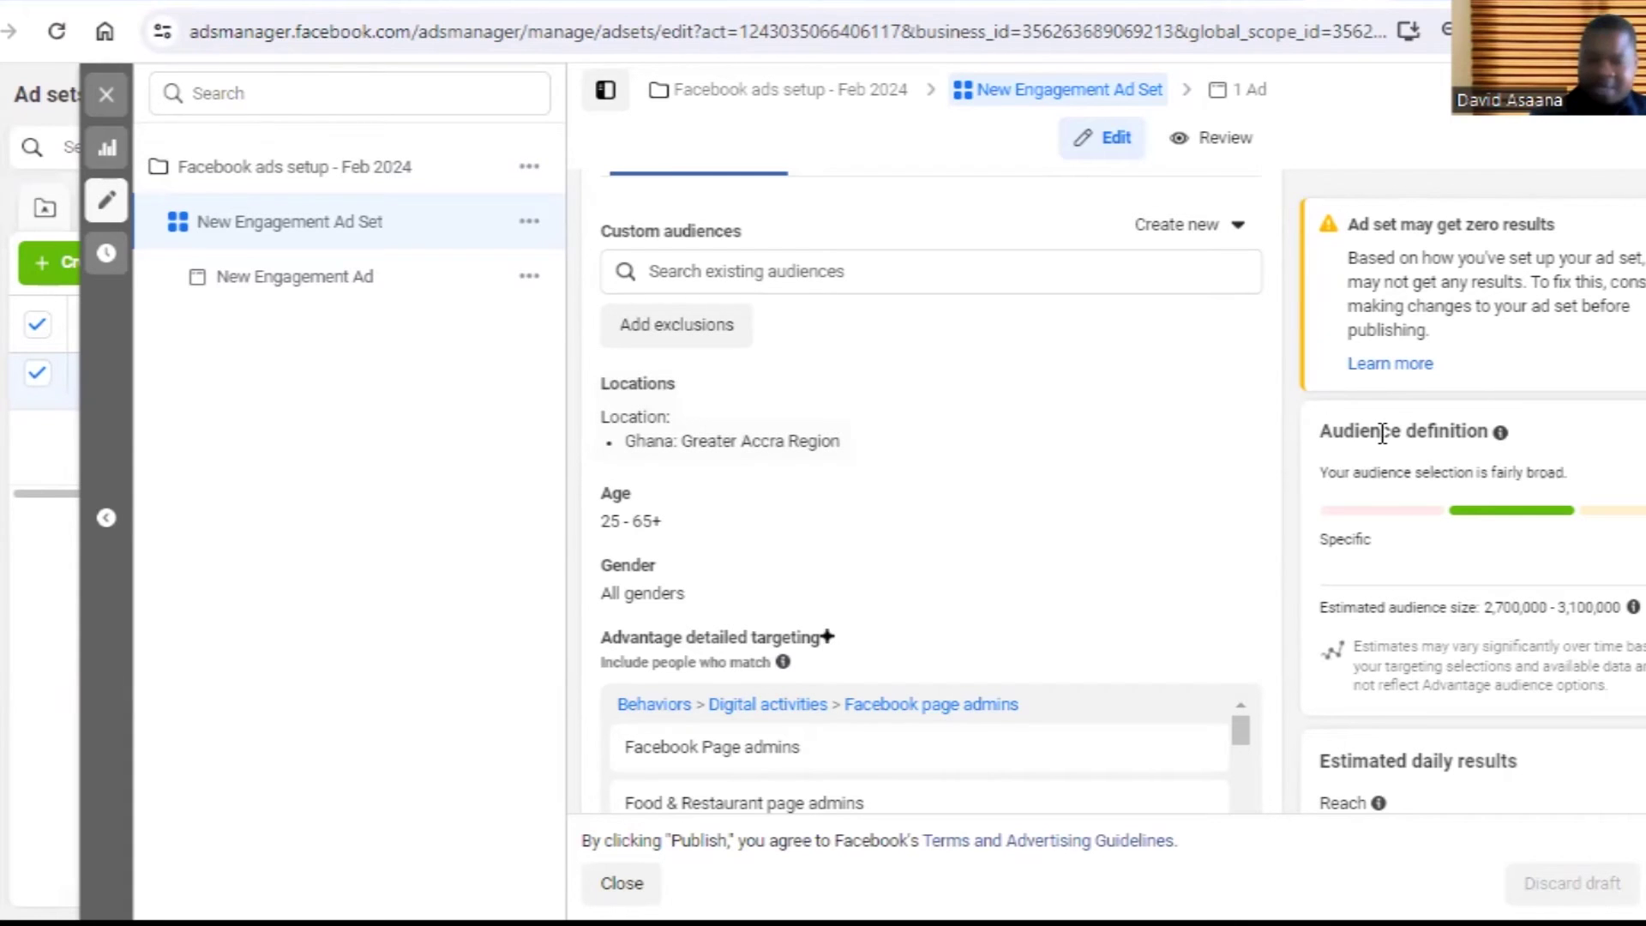
scroll(1414, 403, "down", 3)
scroll(952, 419, "up", 3)
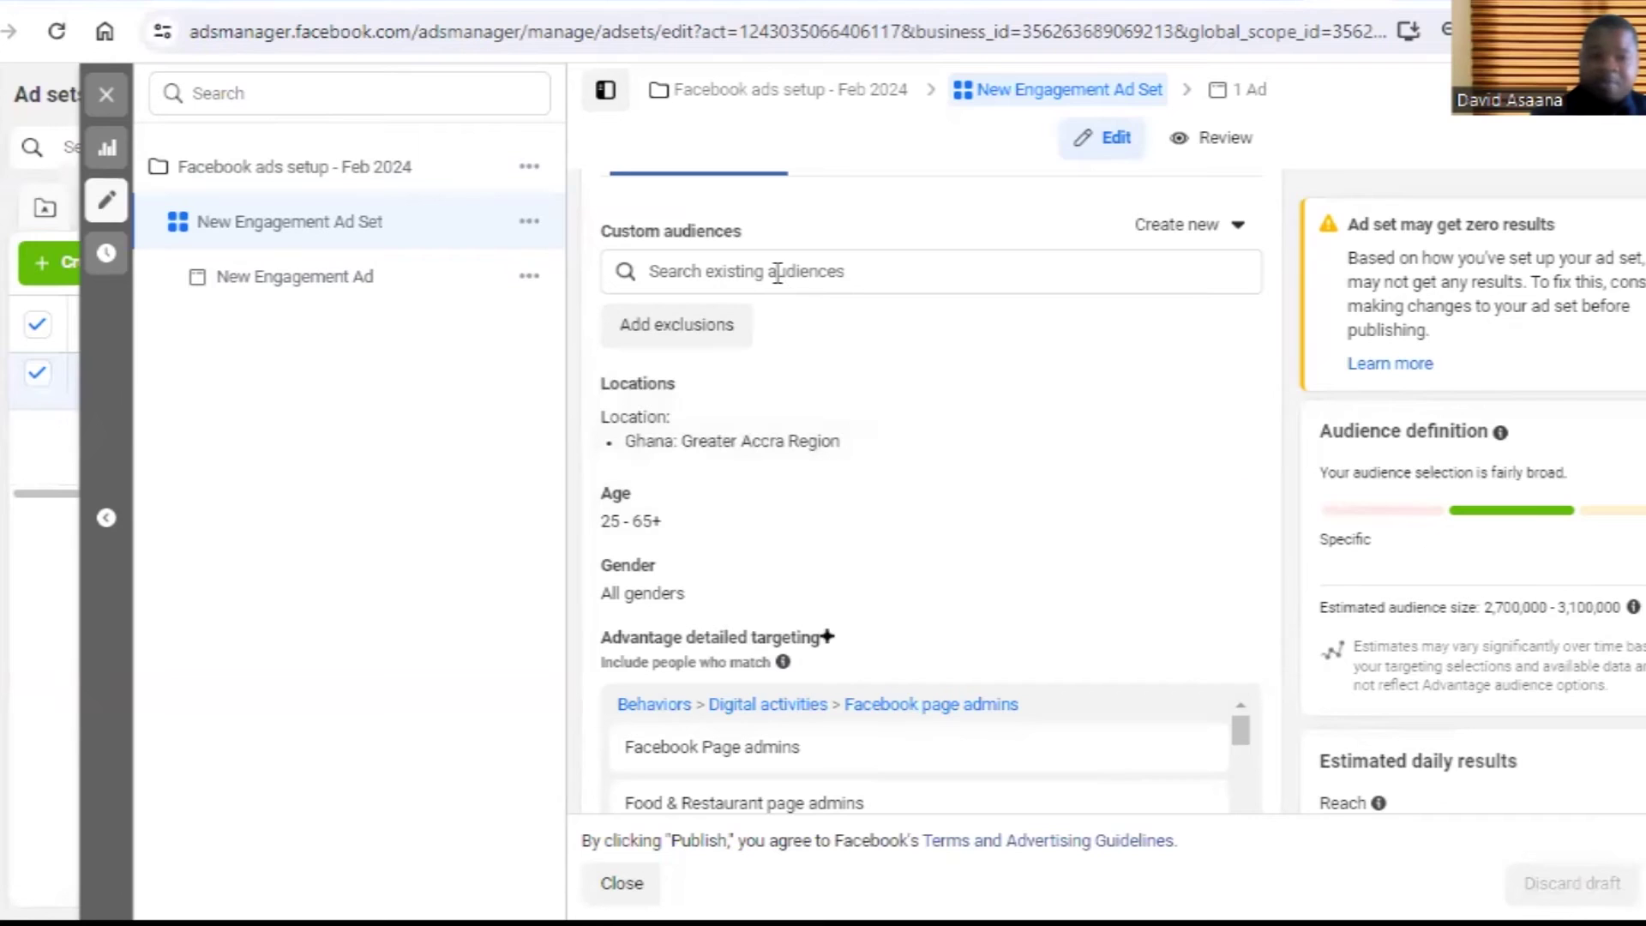
scroll(800, 523, "down", 10)
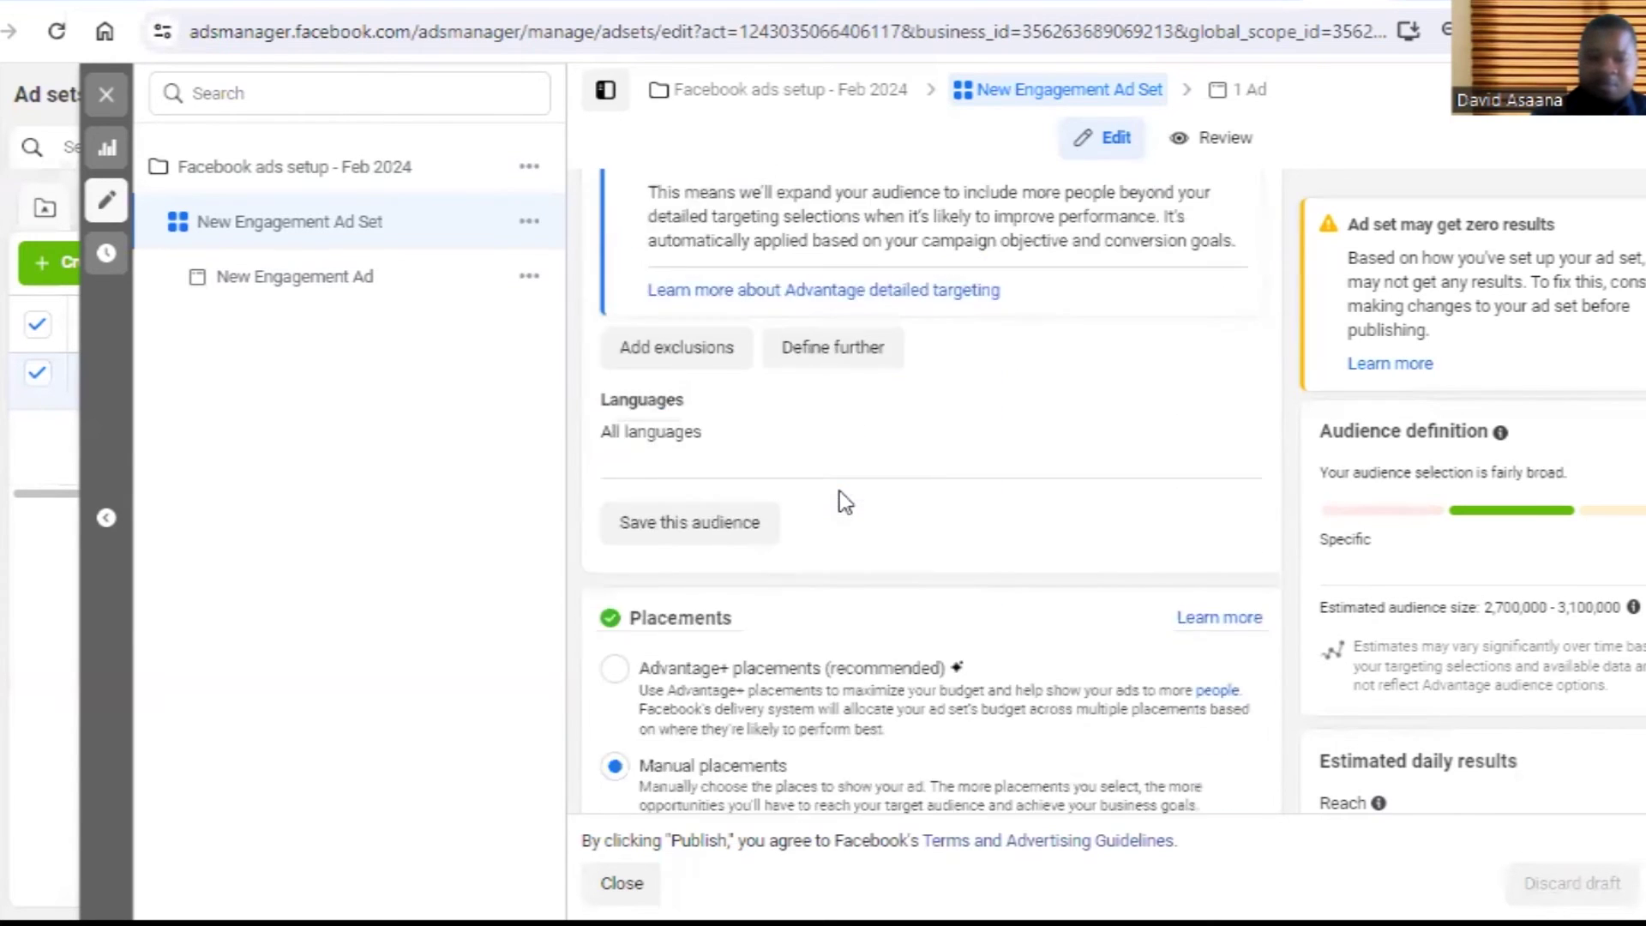
scroll(840, 490, "up", 8)
scroll(840, 490, "up", 6)
scroll(840, 490, "down", 2)
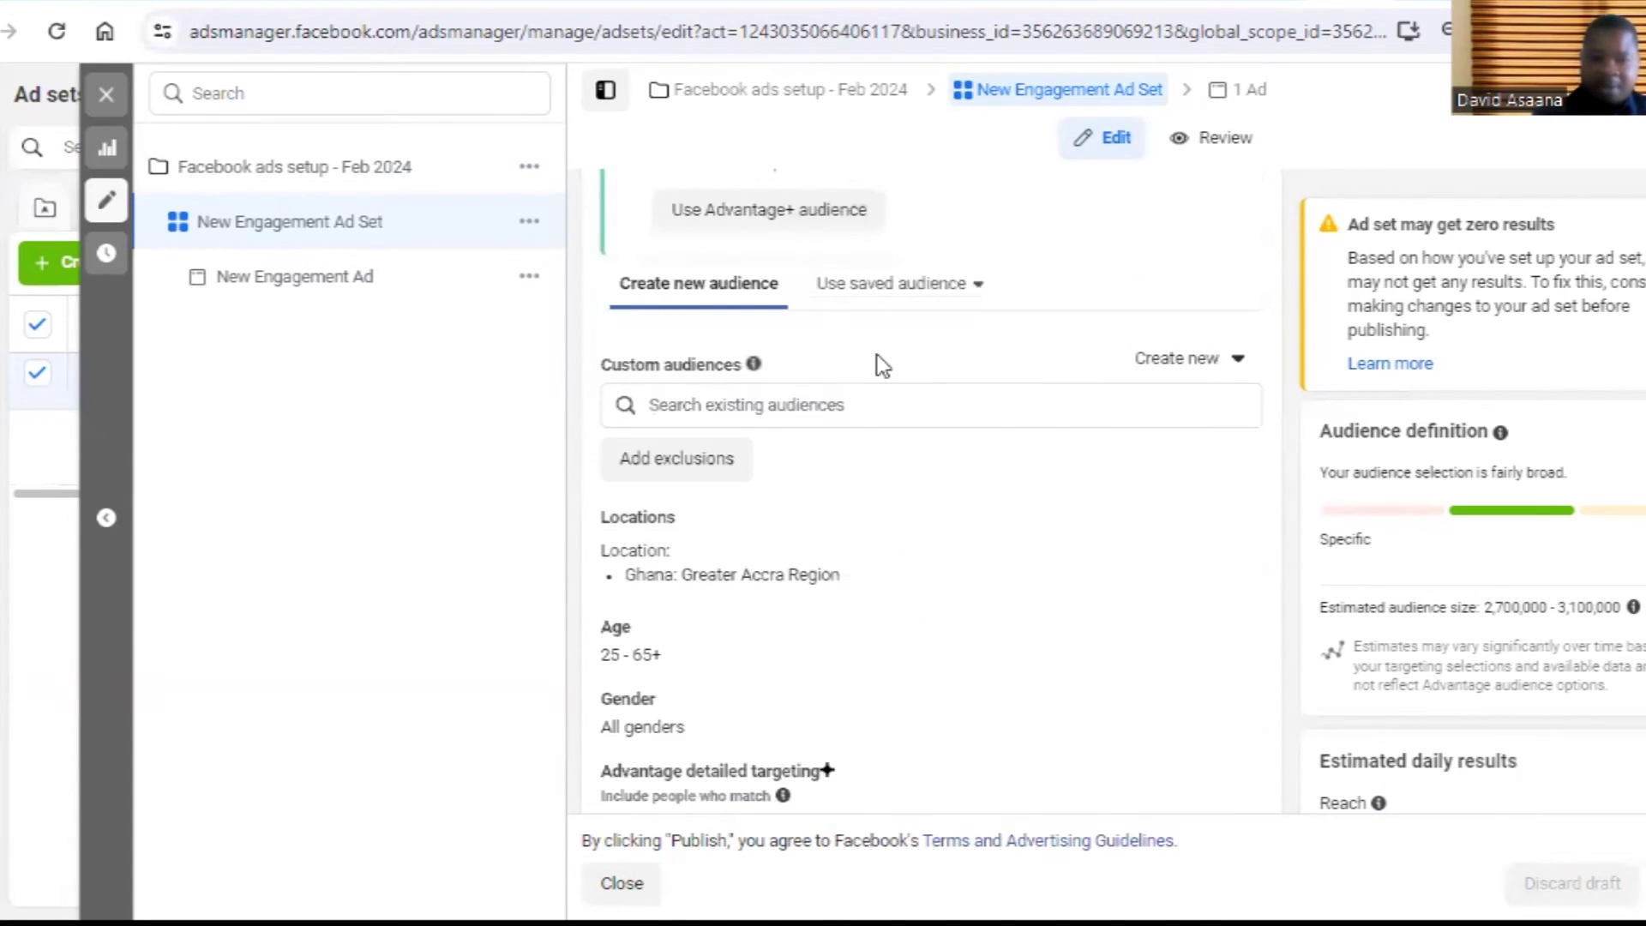
left_click(868, 283)
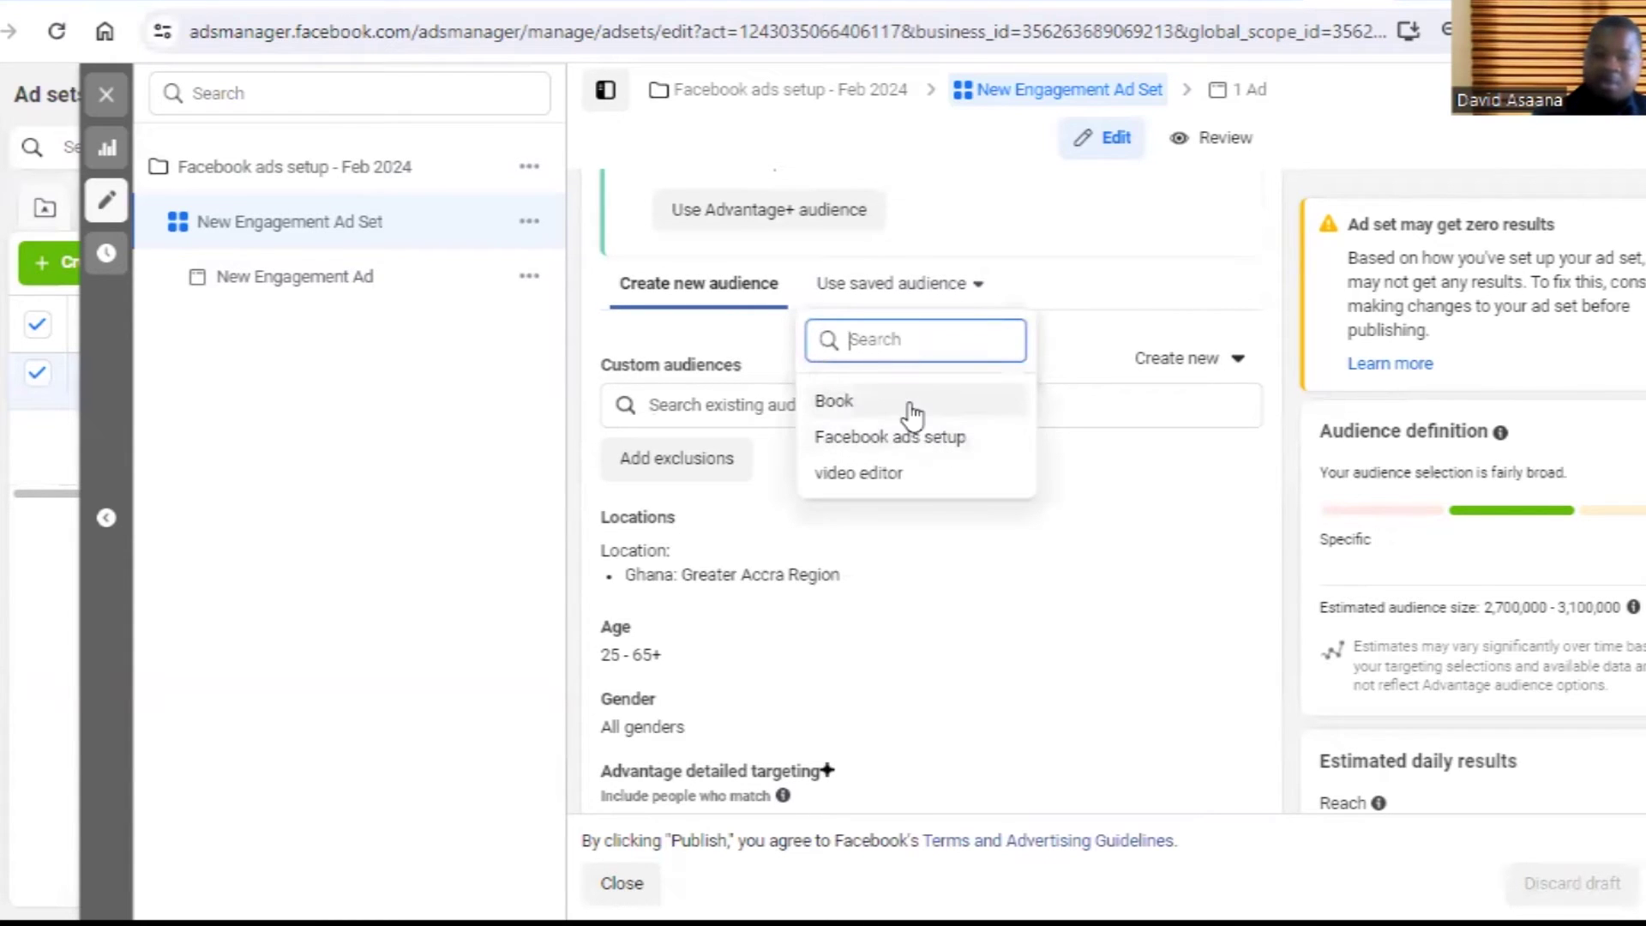
left_click(900, 439)
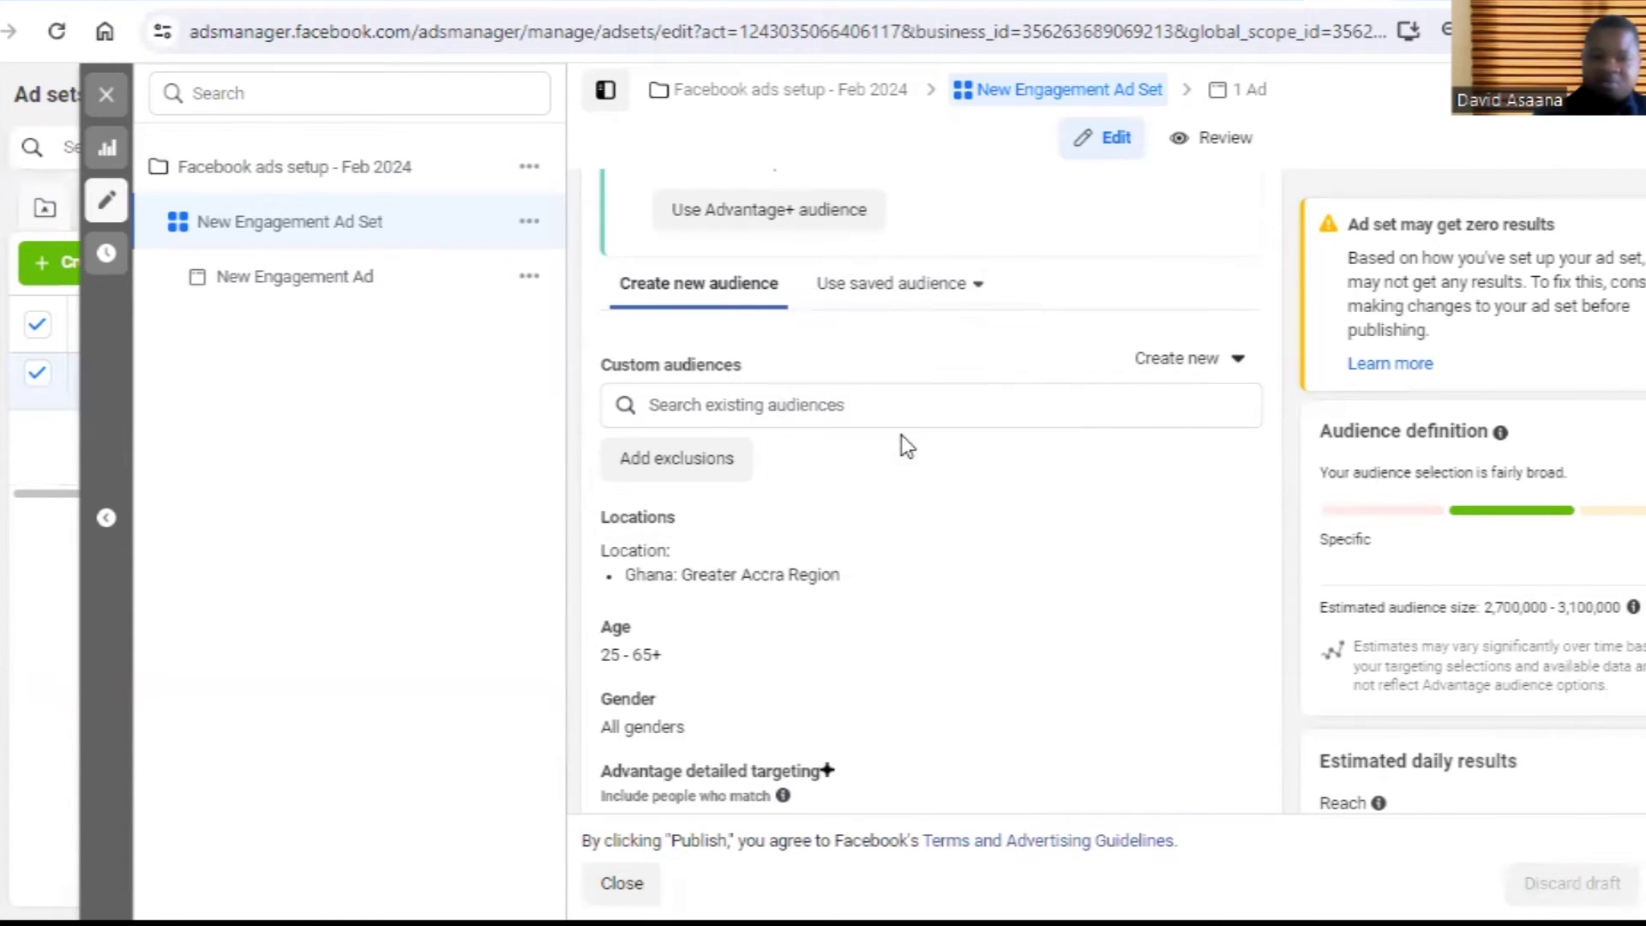
Open the 'Facebook ads setup' saved audience in the Edit Audience dialog.
scroll(901, 434, "down", 10)
scroll(852, 514, "down", 3)
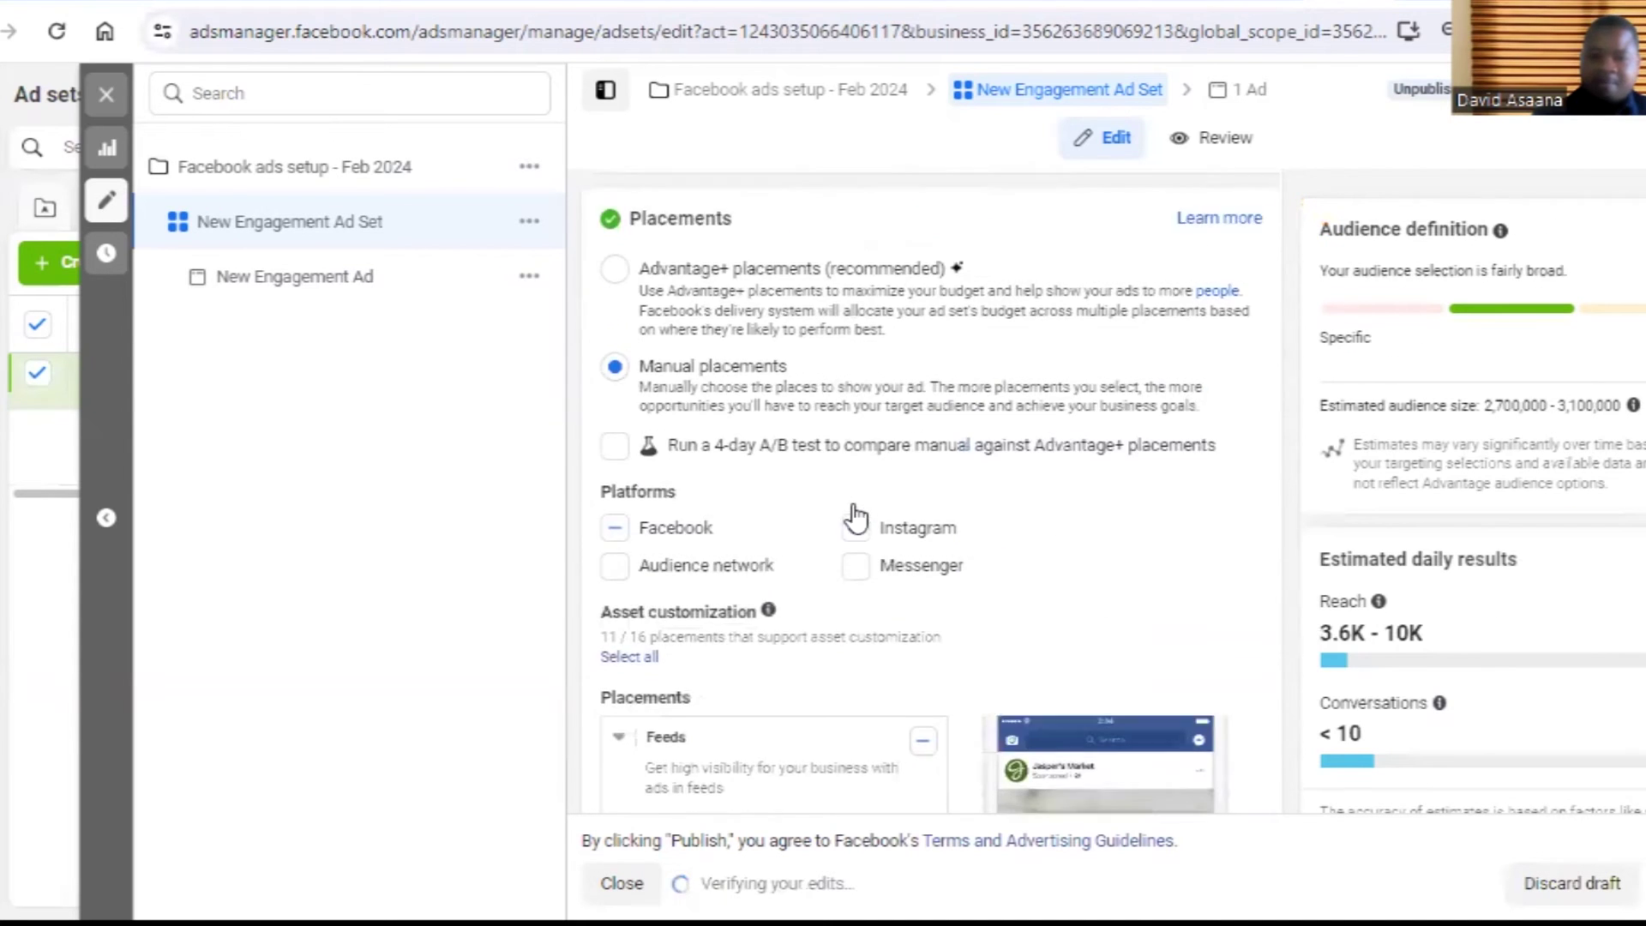
scroll(765, 557, "down", 4)
scroll(660, 735, "up", 6)
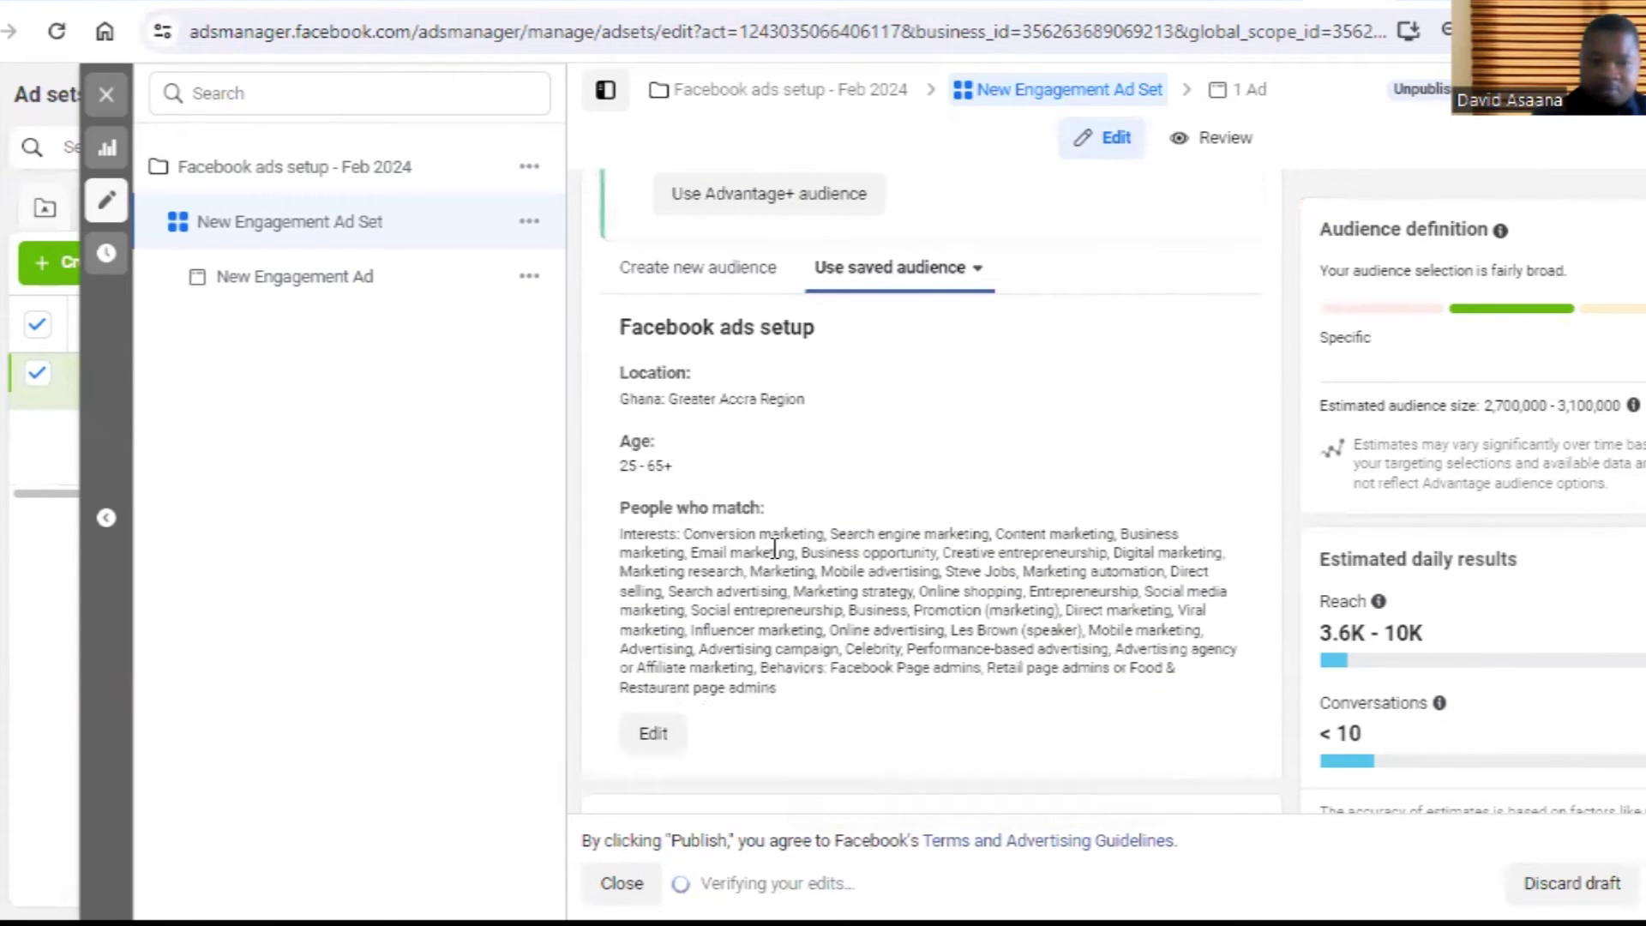
left_click(657, 733)
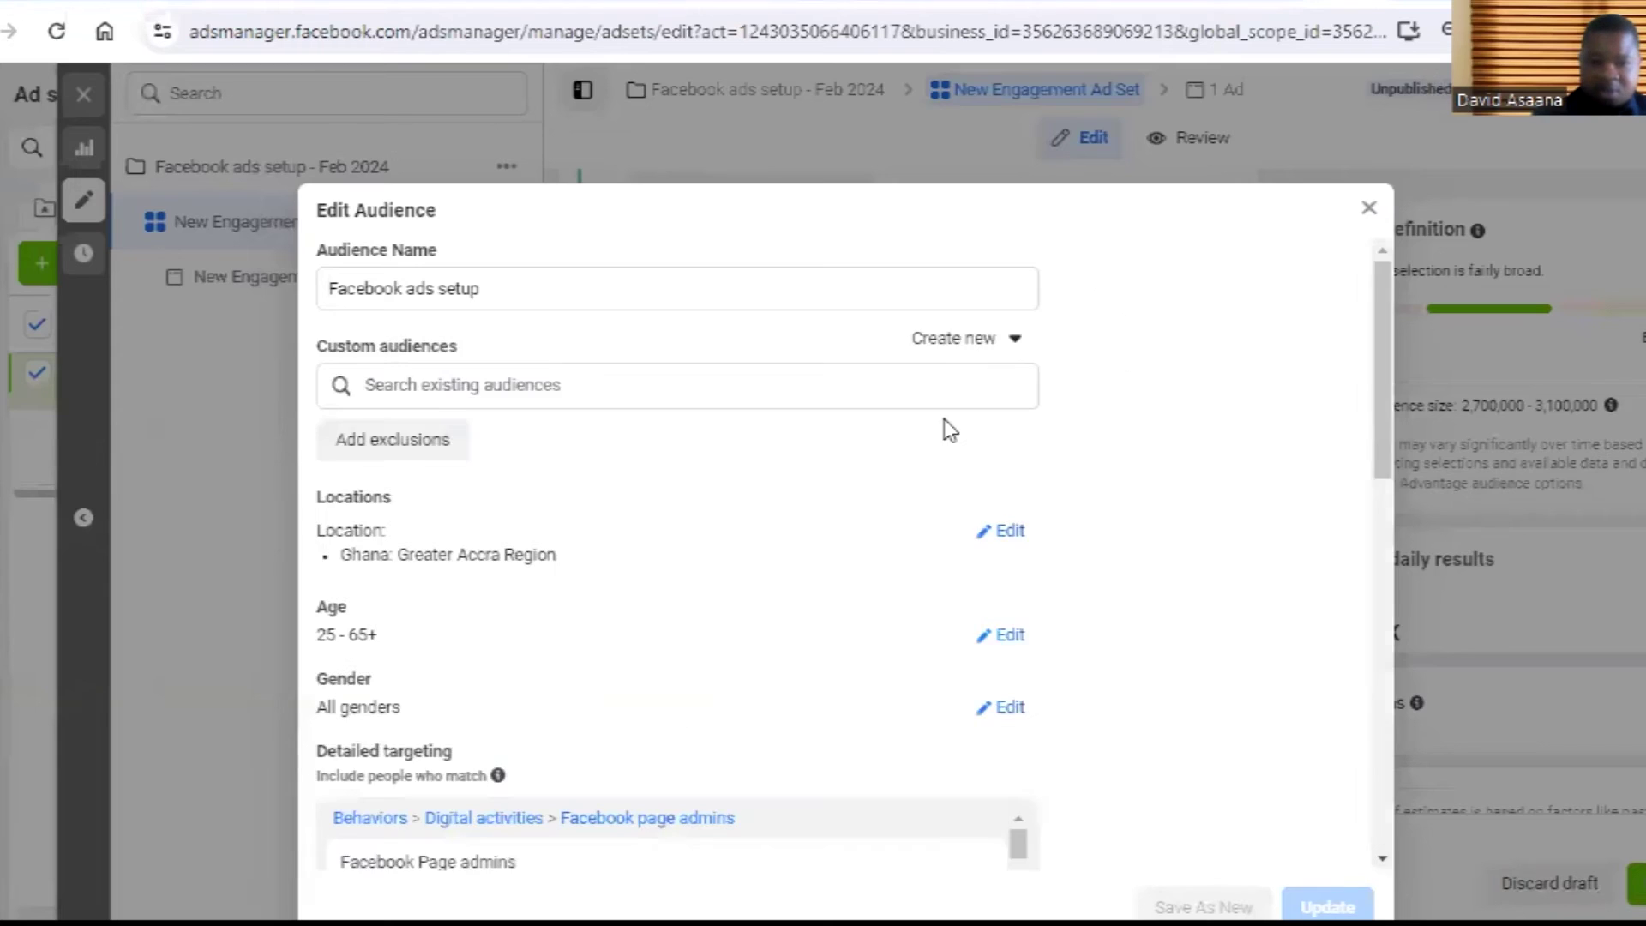
scroll(628, 474, "down", 2)
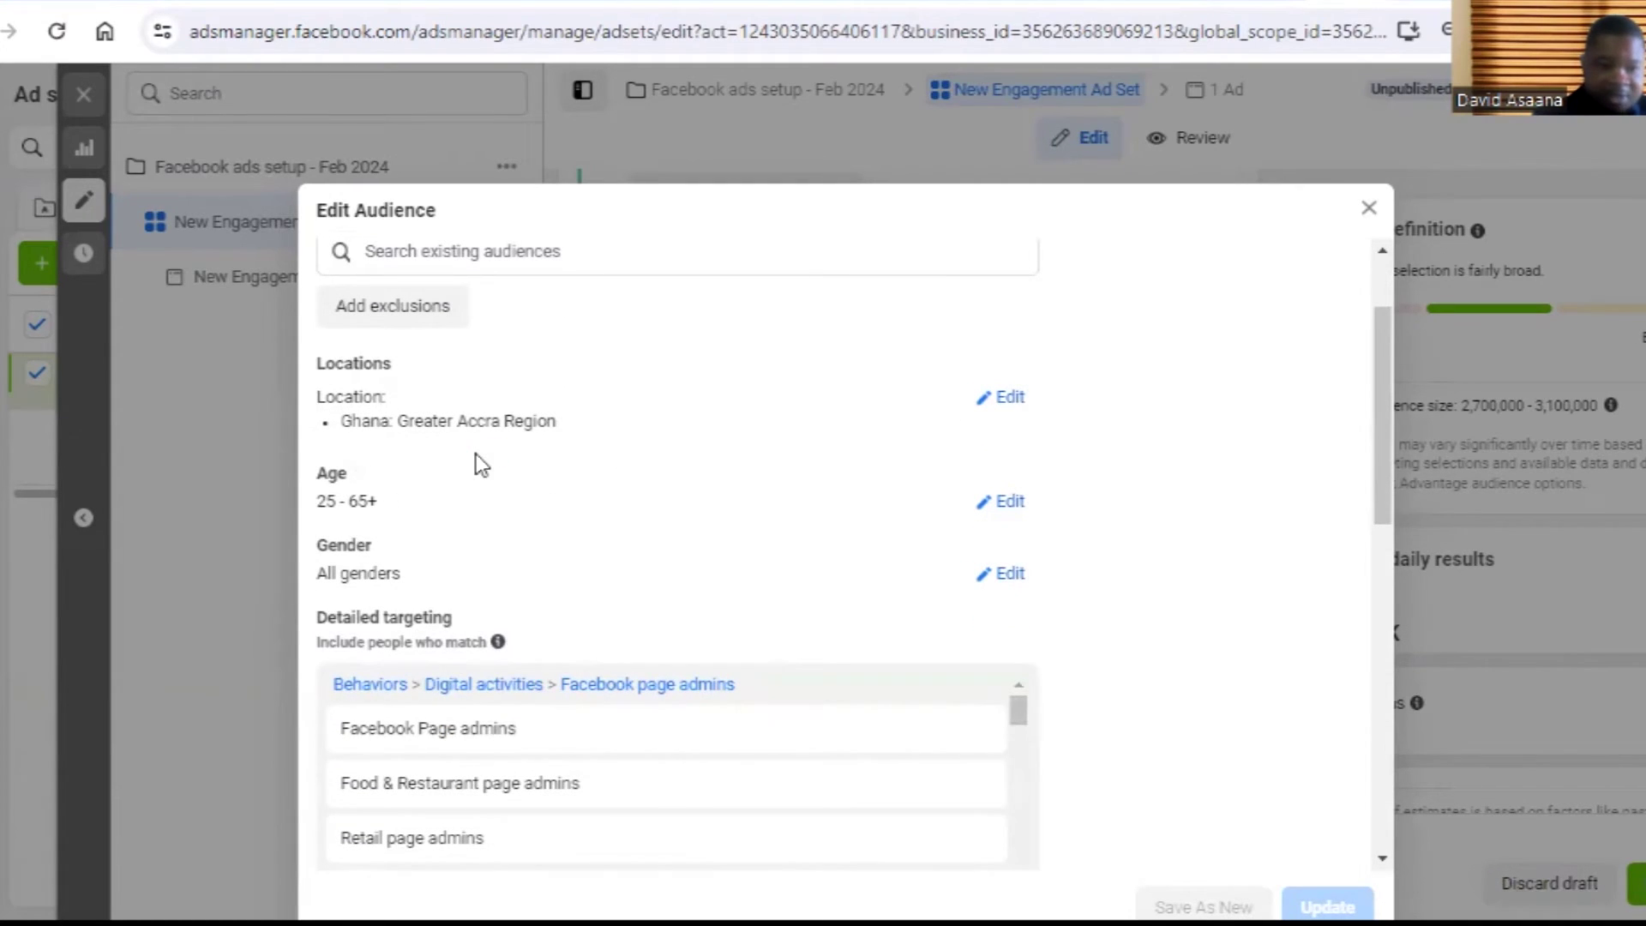
scroll(476, 459, "up", 2)
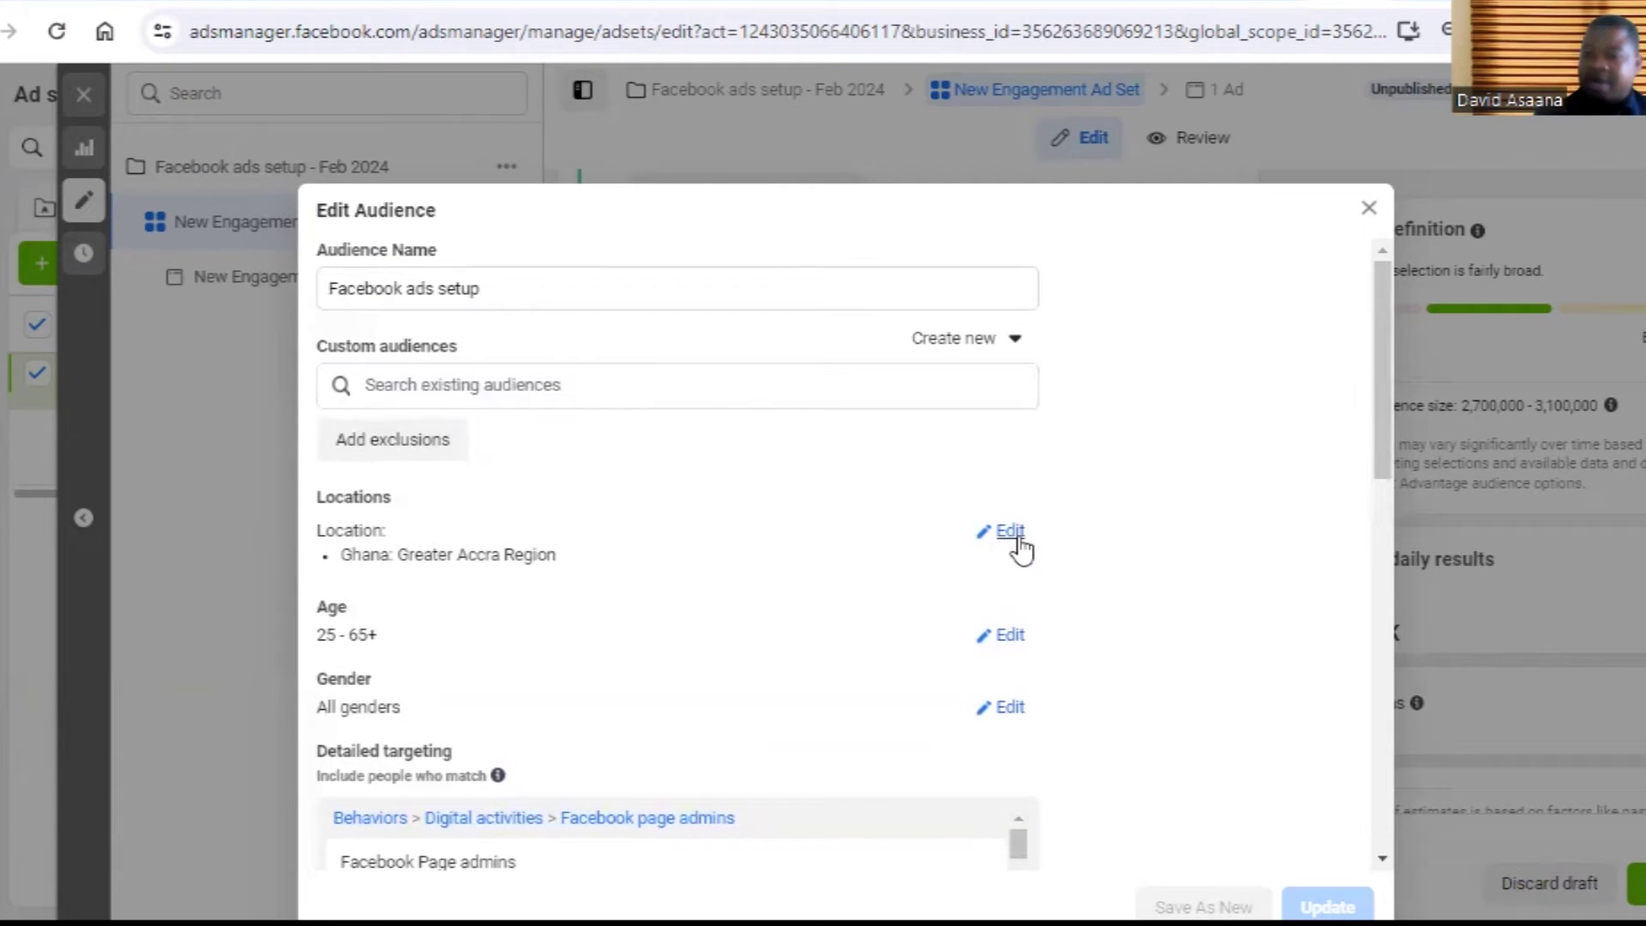
scroll(1020, 545, "down", 6)
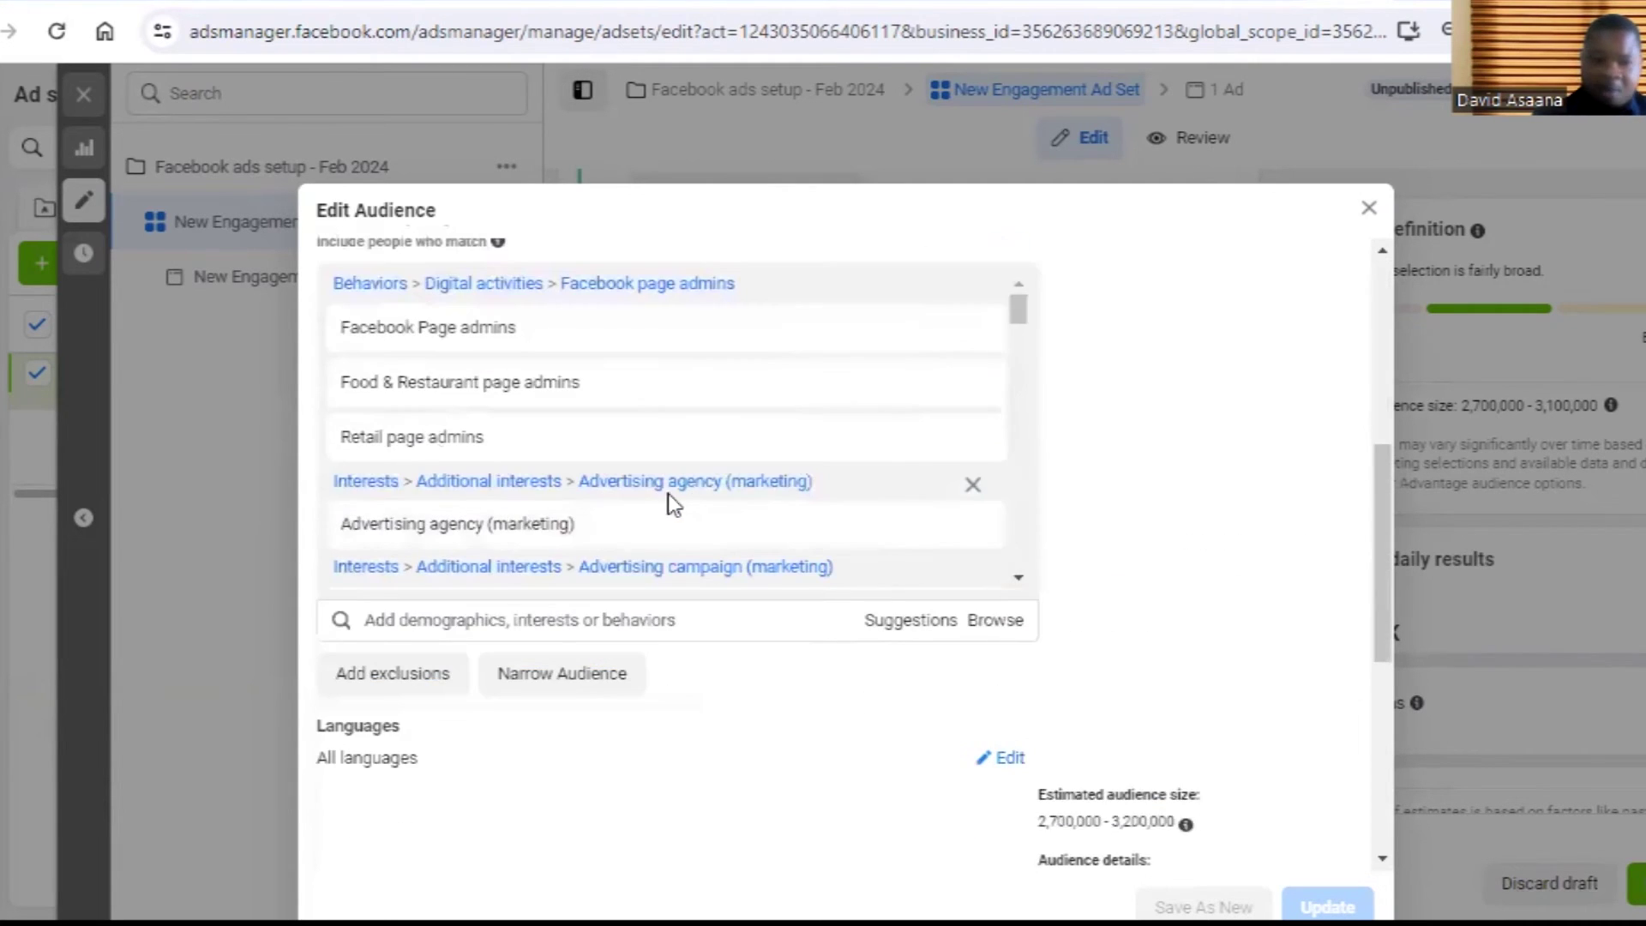
scroll(667, 492, "up", 6)
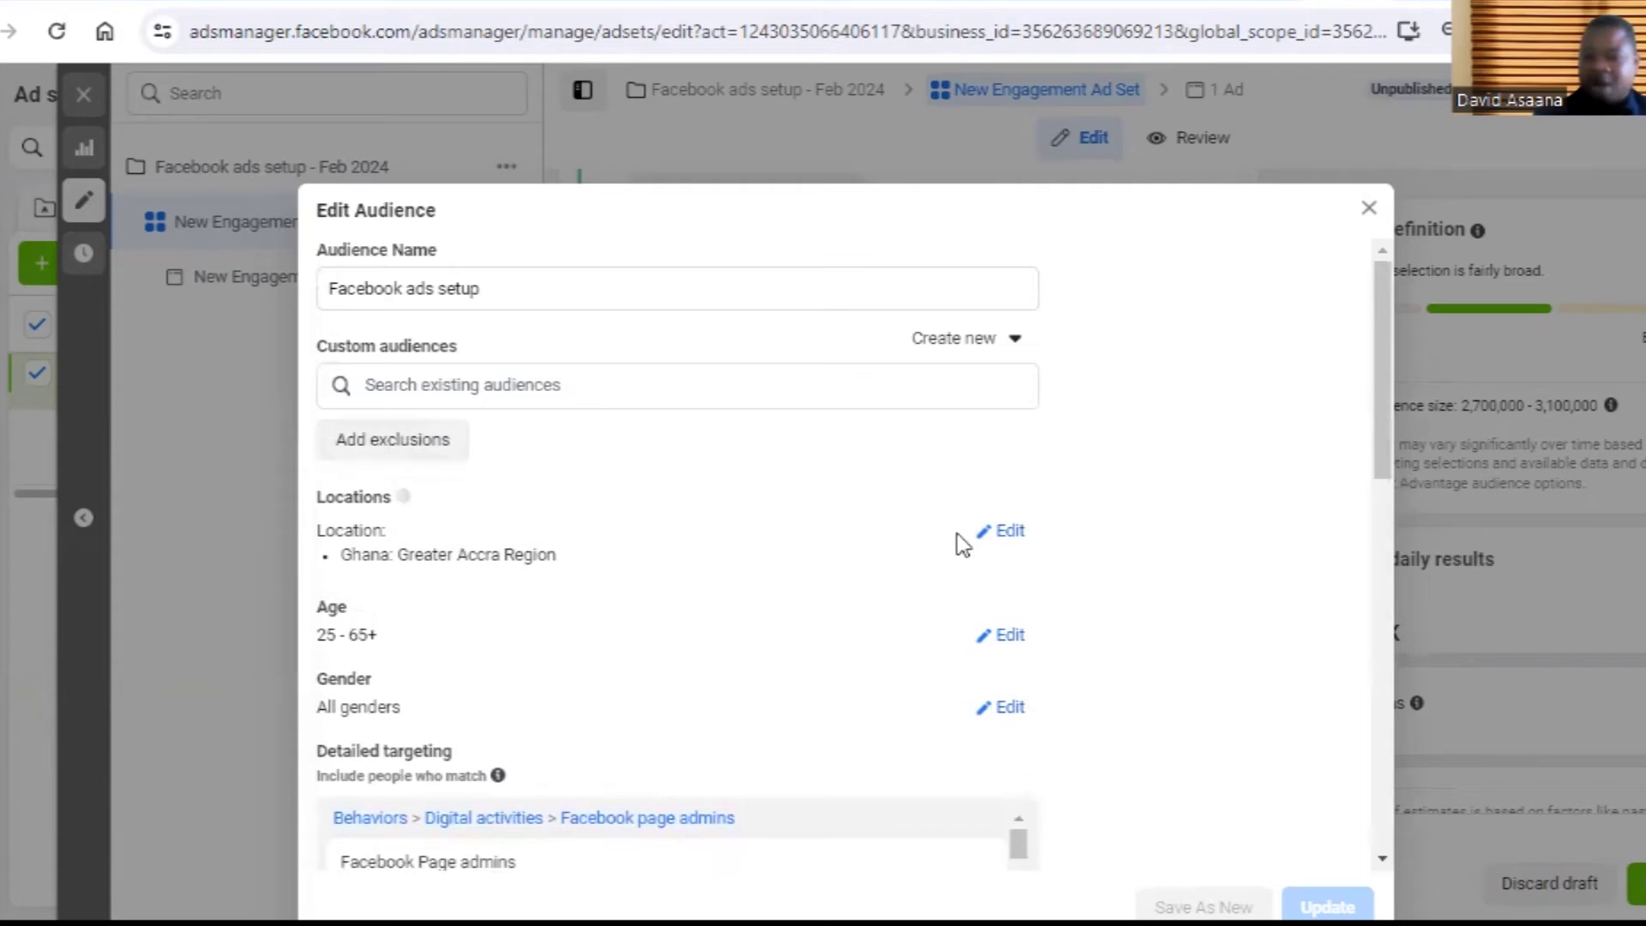
scroll(1003, 542, "down", 5)
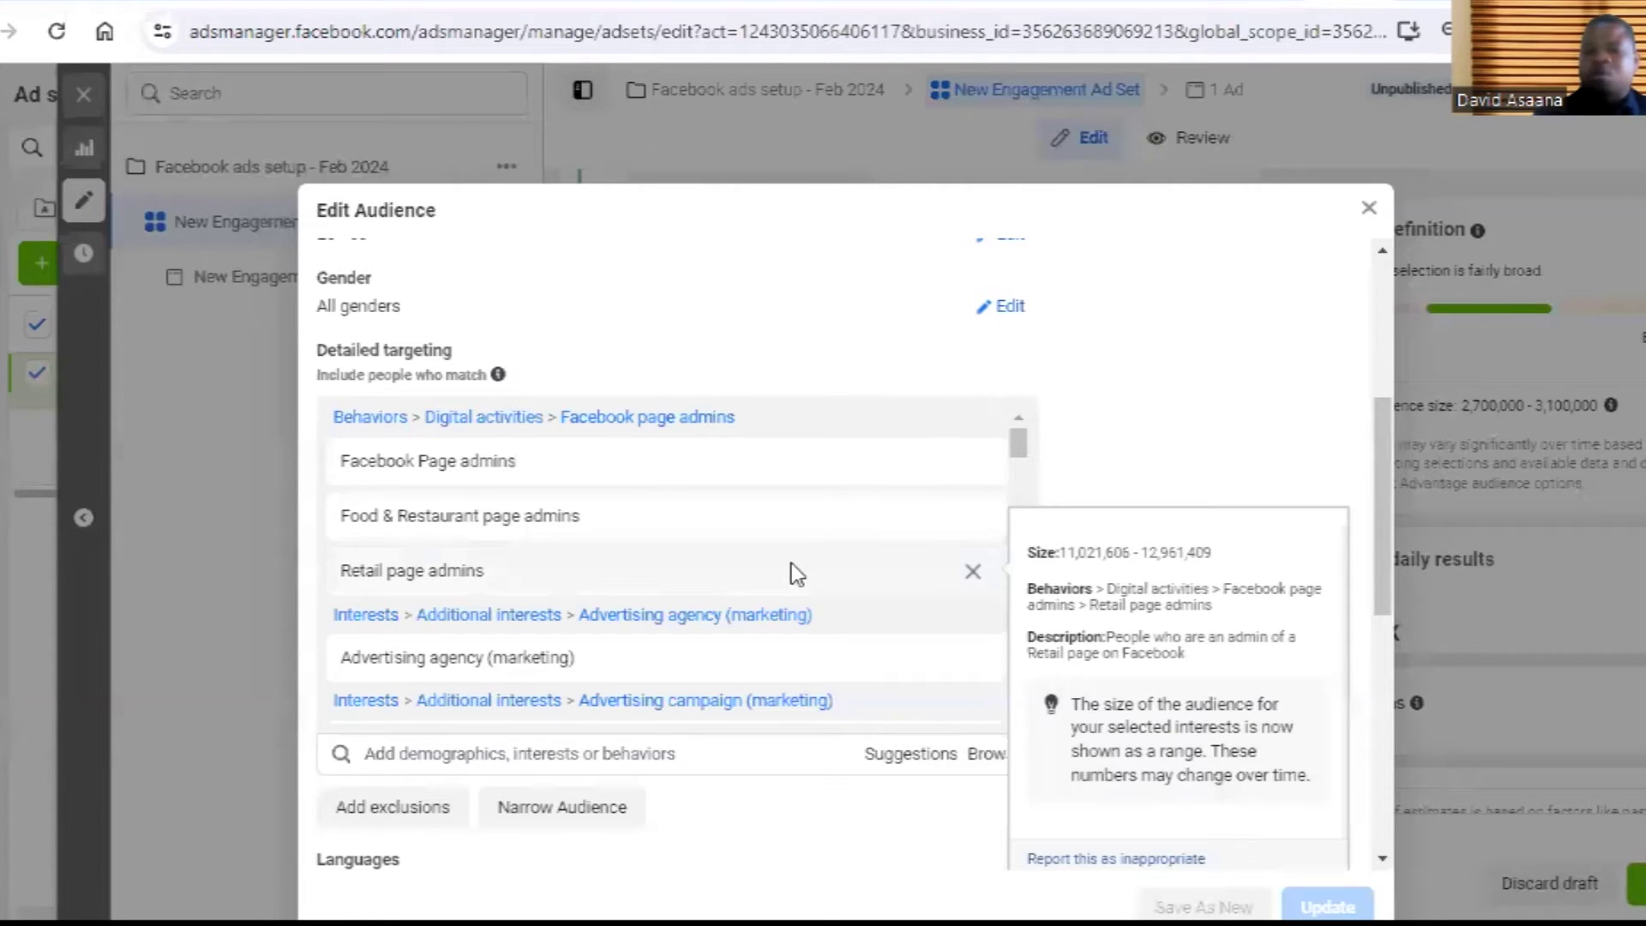
scroll(769, 600, "up", 5)
scroll(769, 600, "up", 1)
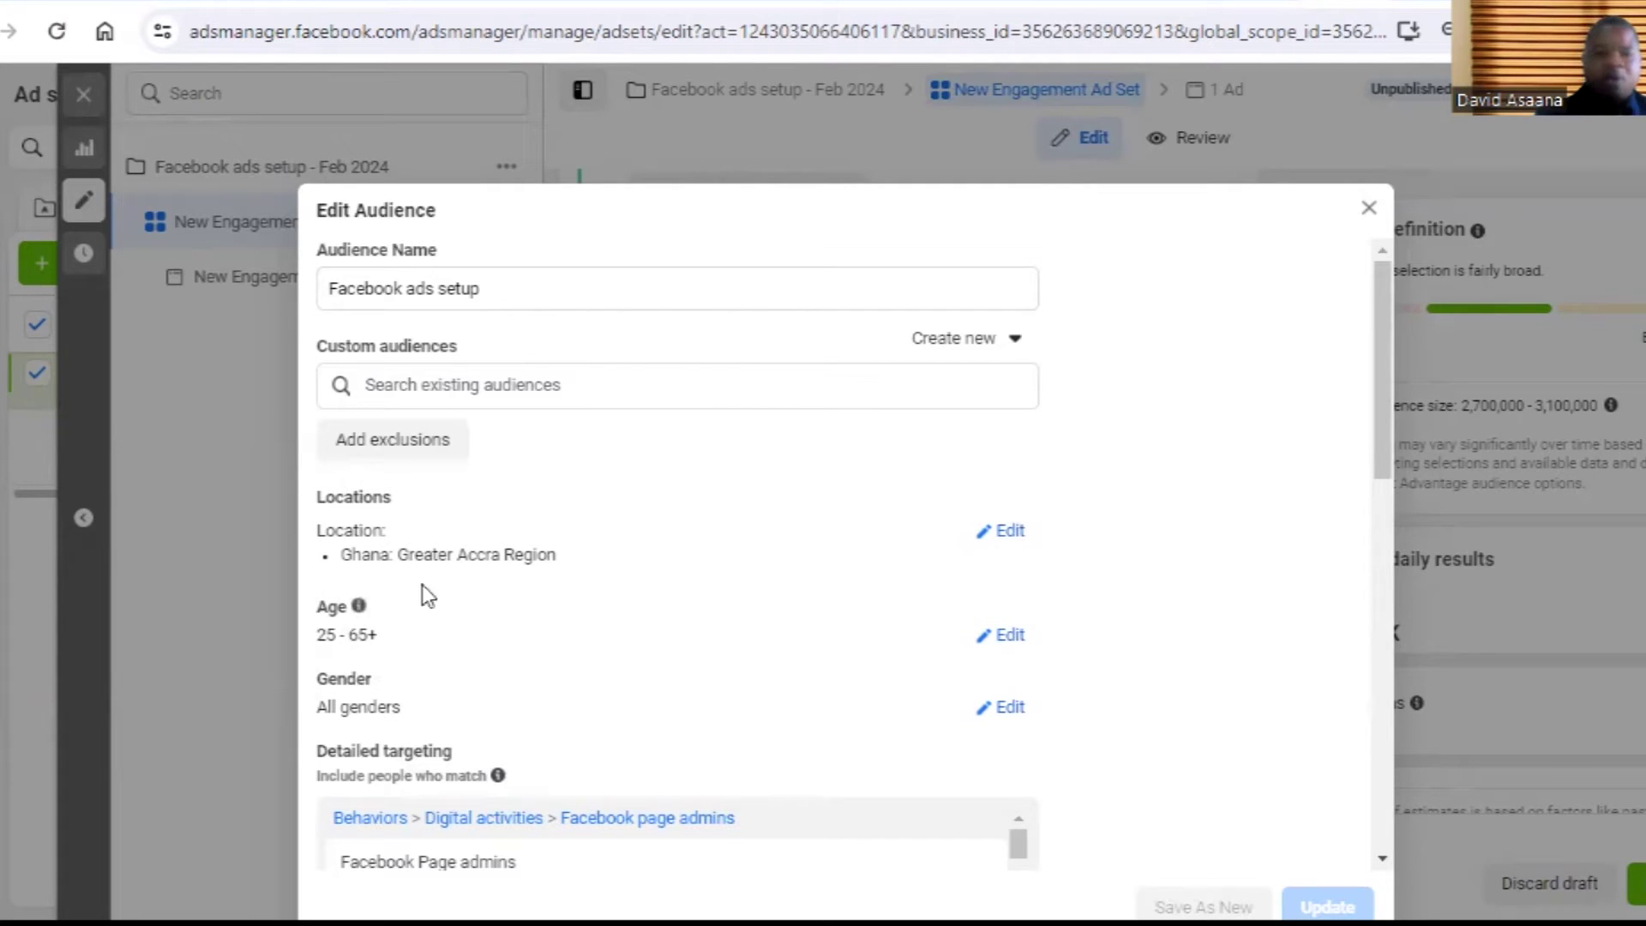
mouse_move(359, 606)
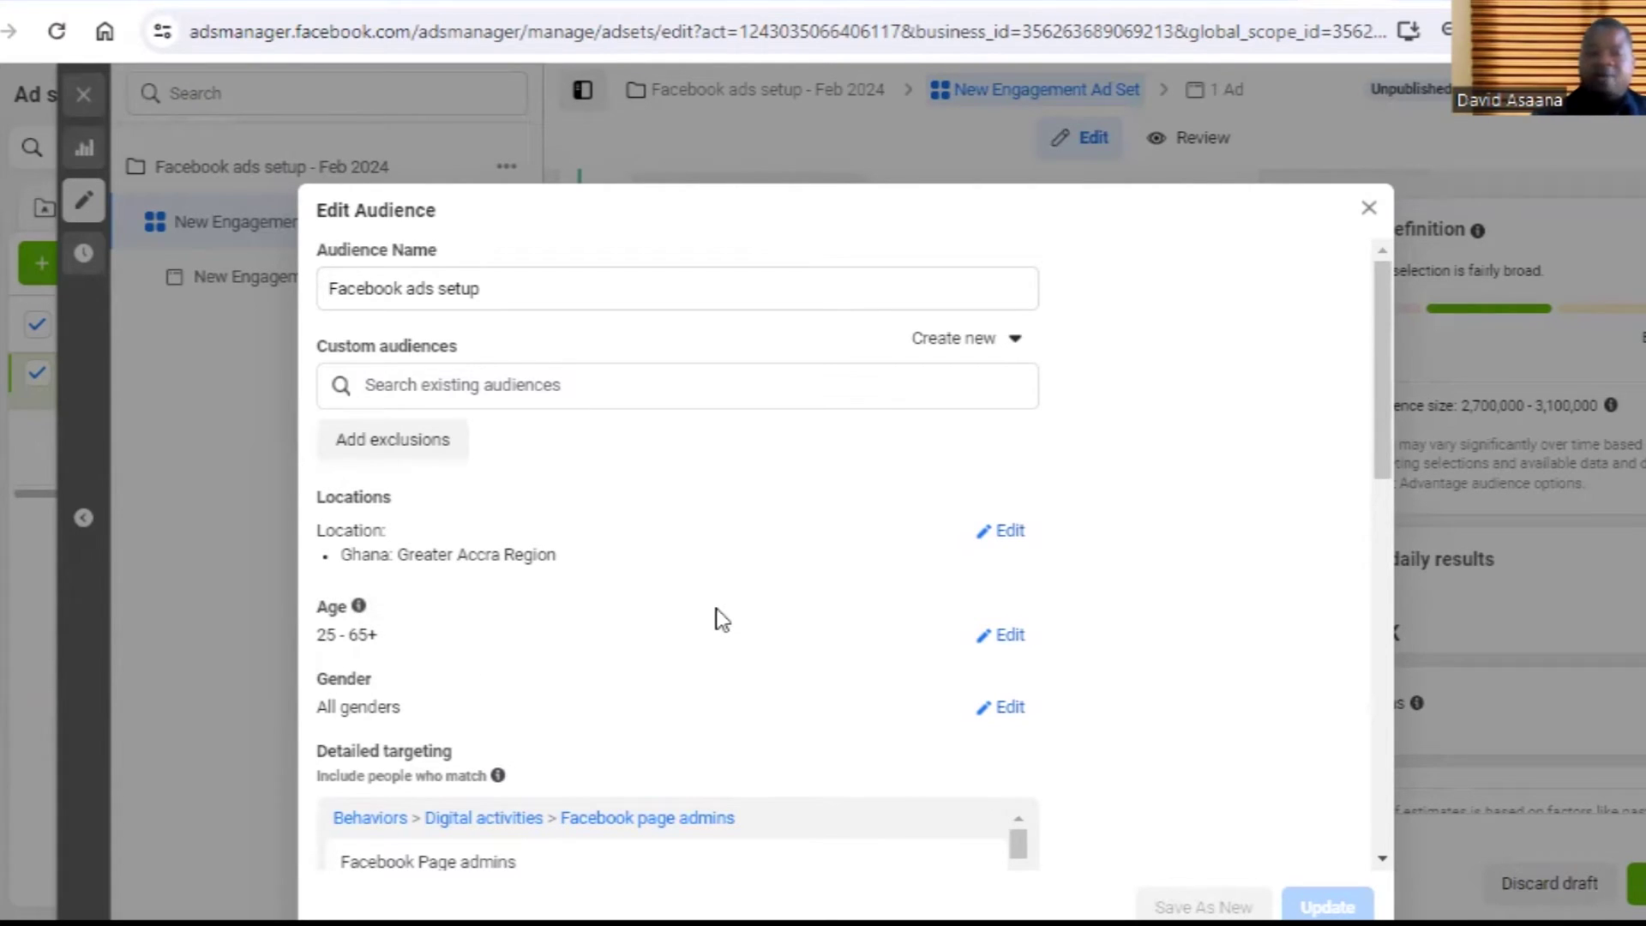
Close the Edit Audience dialog without making changes.
left_click(1368, 211)
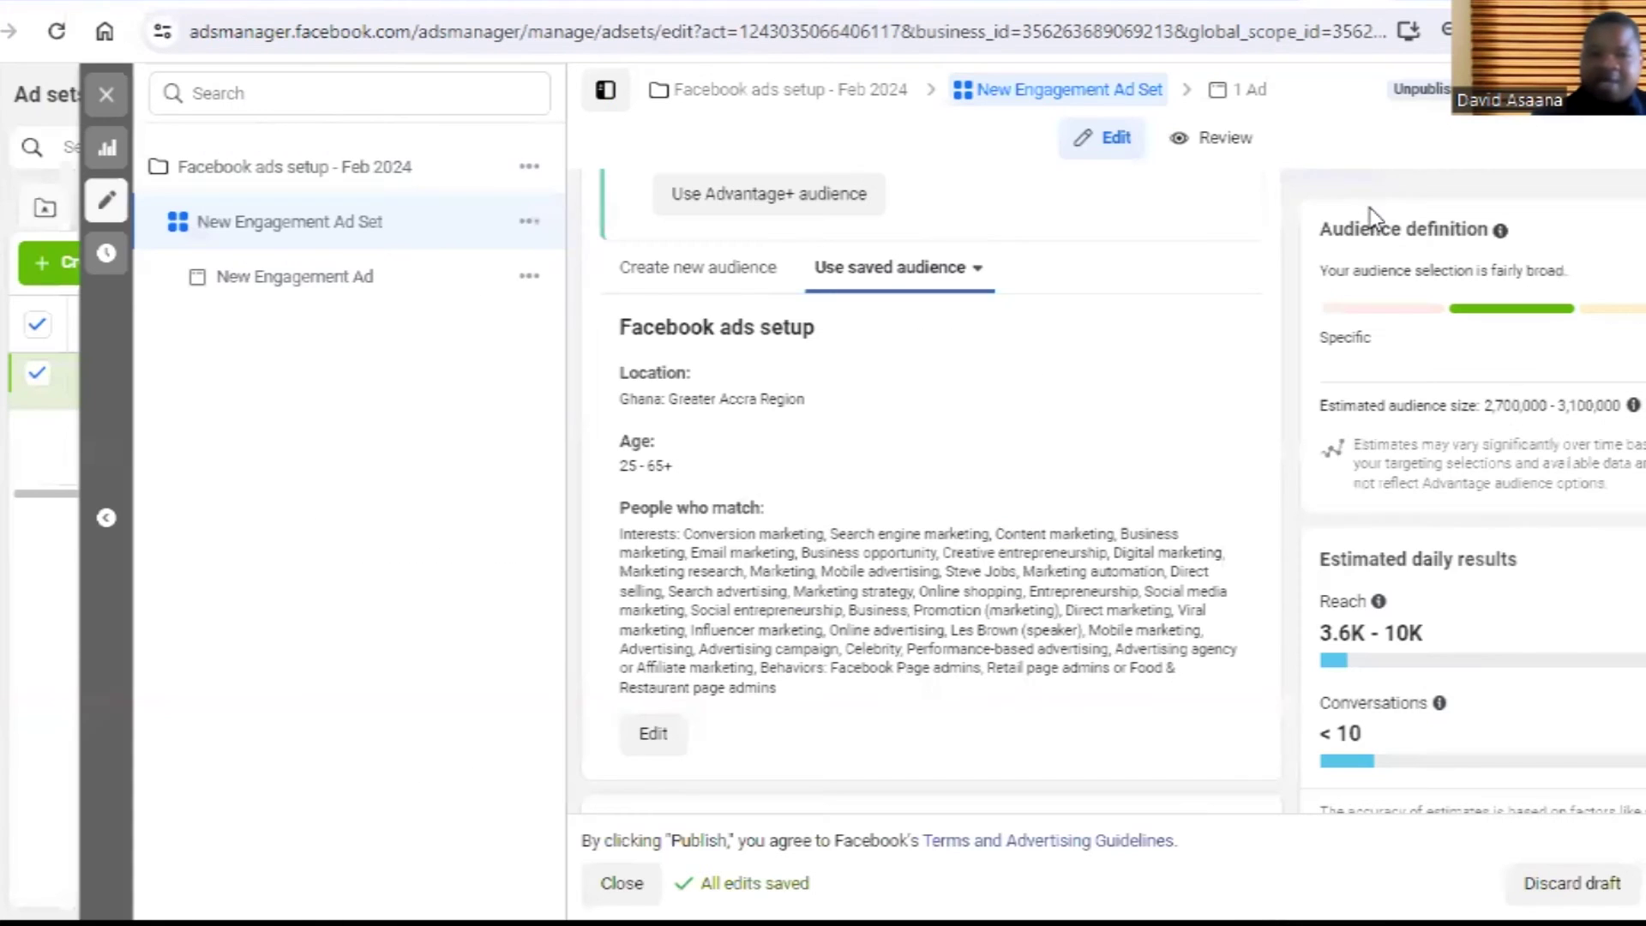
scroll(1039, 512, "down", 8)
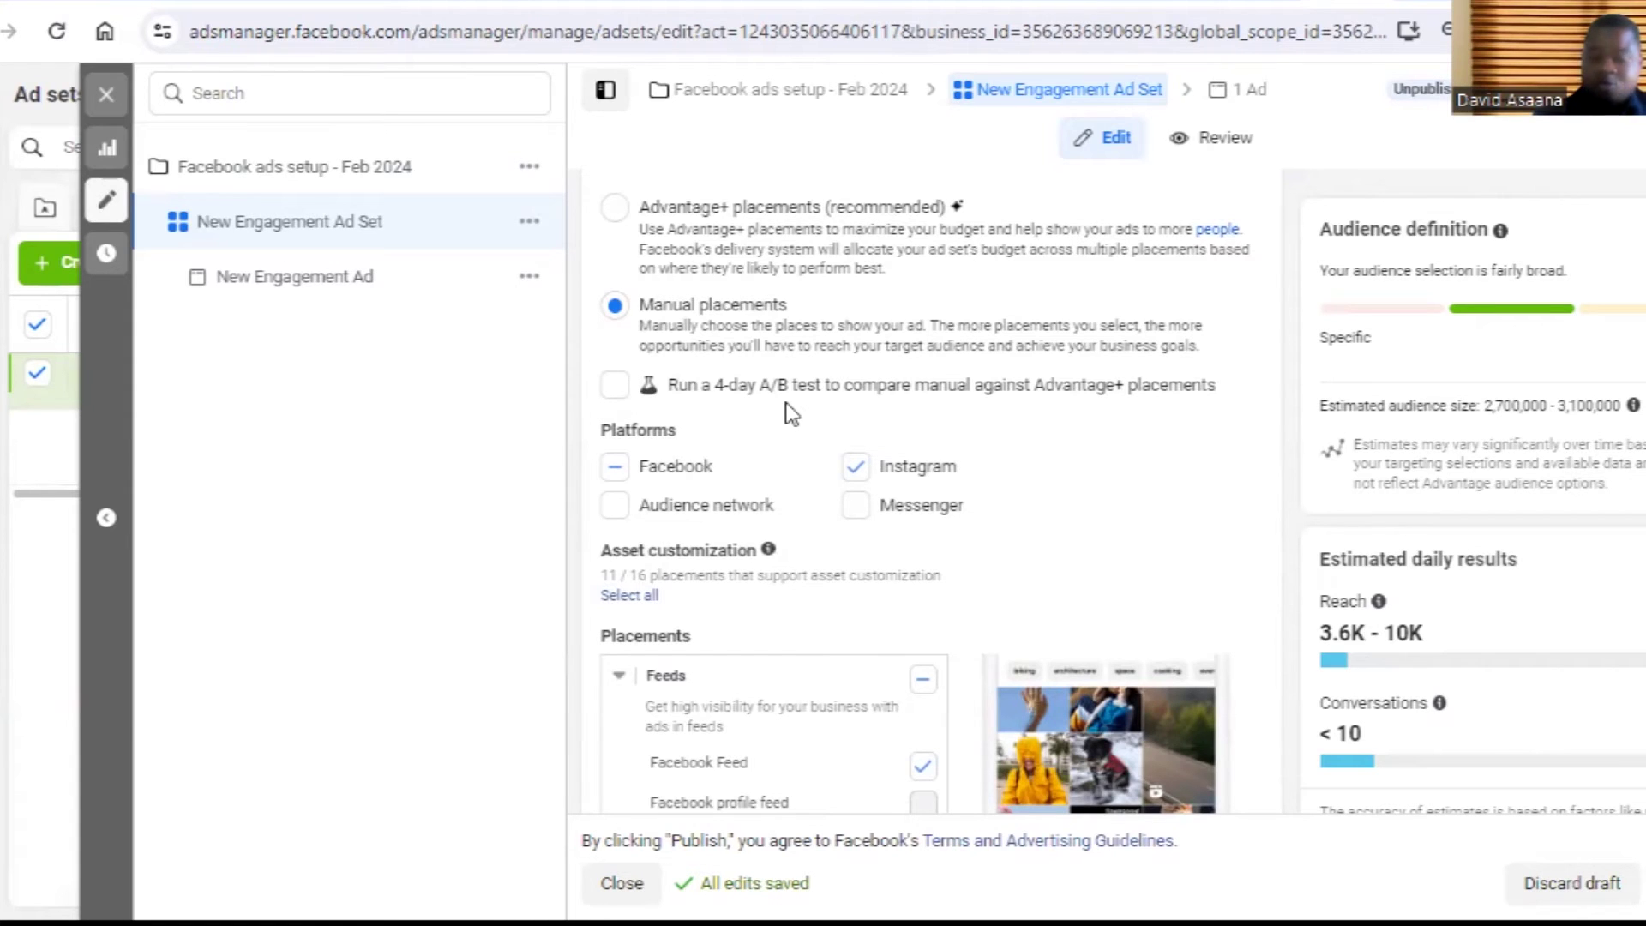
scroll(639, 468, "down", 2)
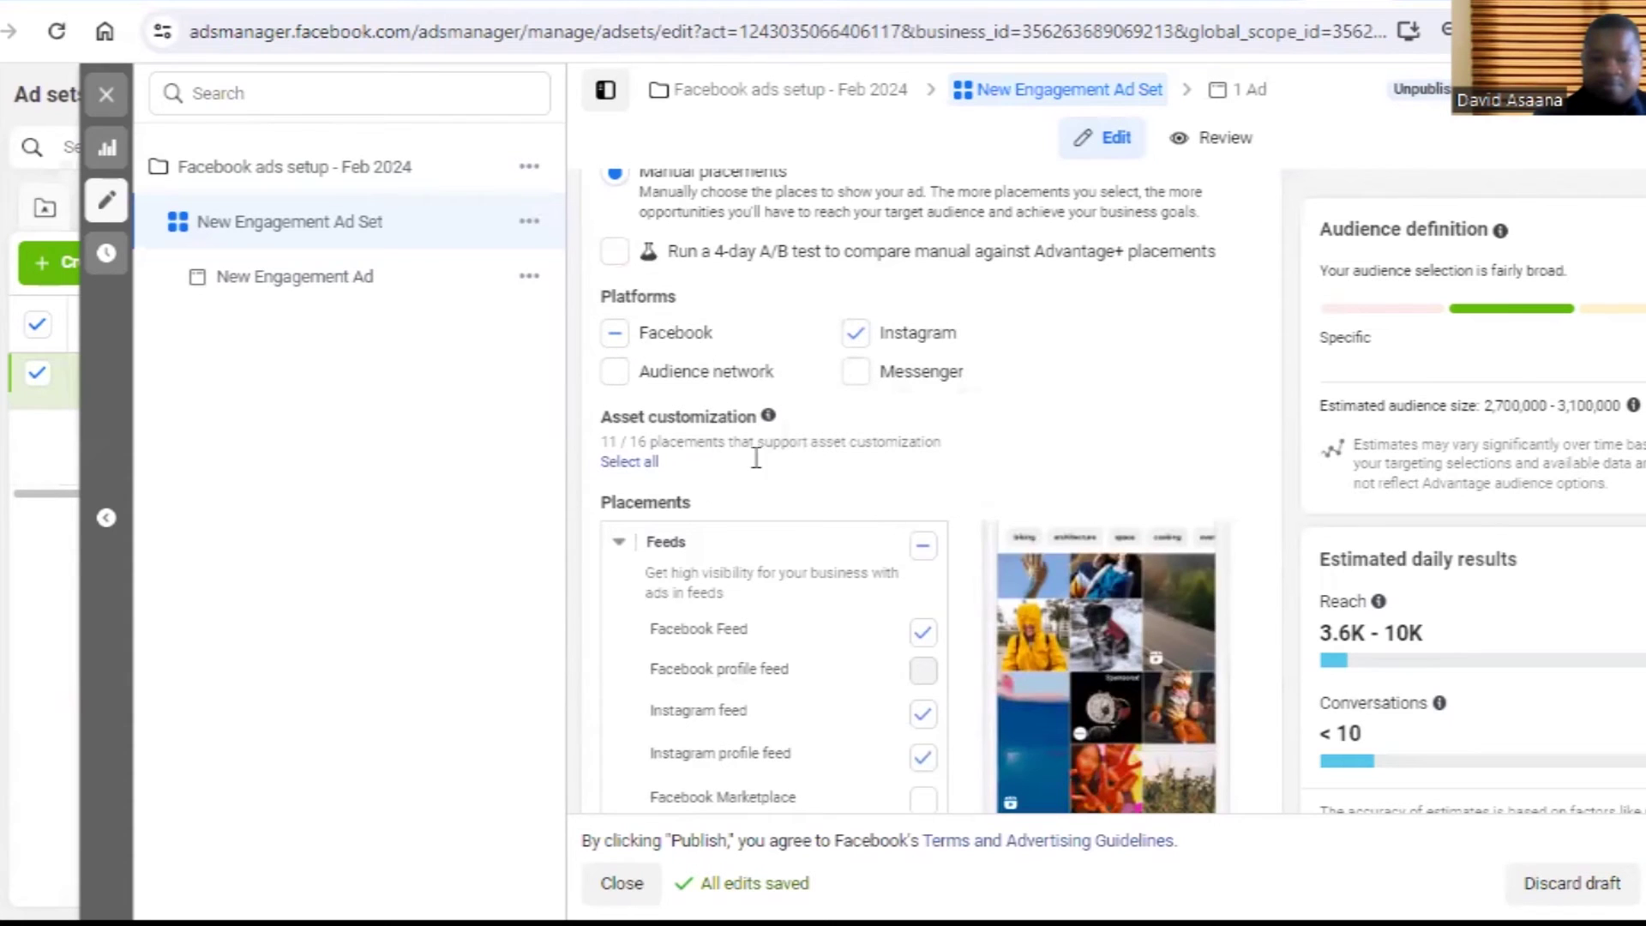
Inspect the manual placements: Instagram and some Facebook ones, no Audience Network or Messenger.
scroll(756, 458, "down", 4)
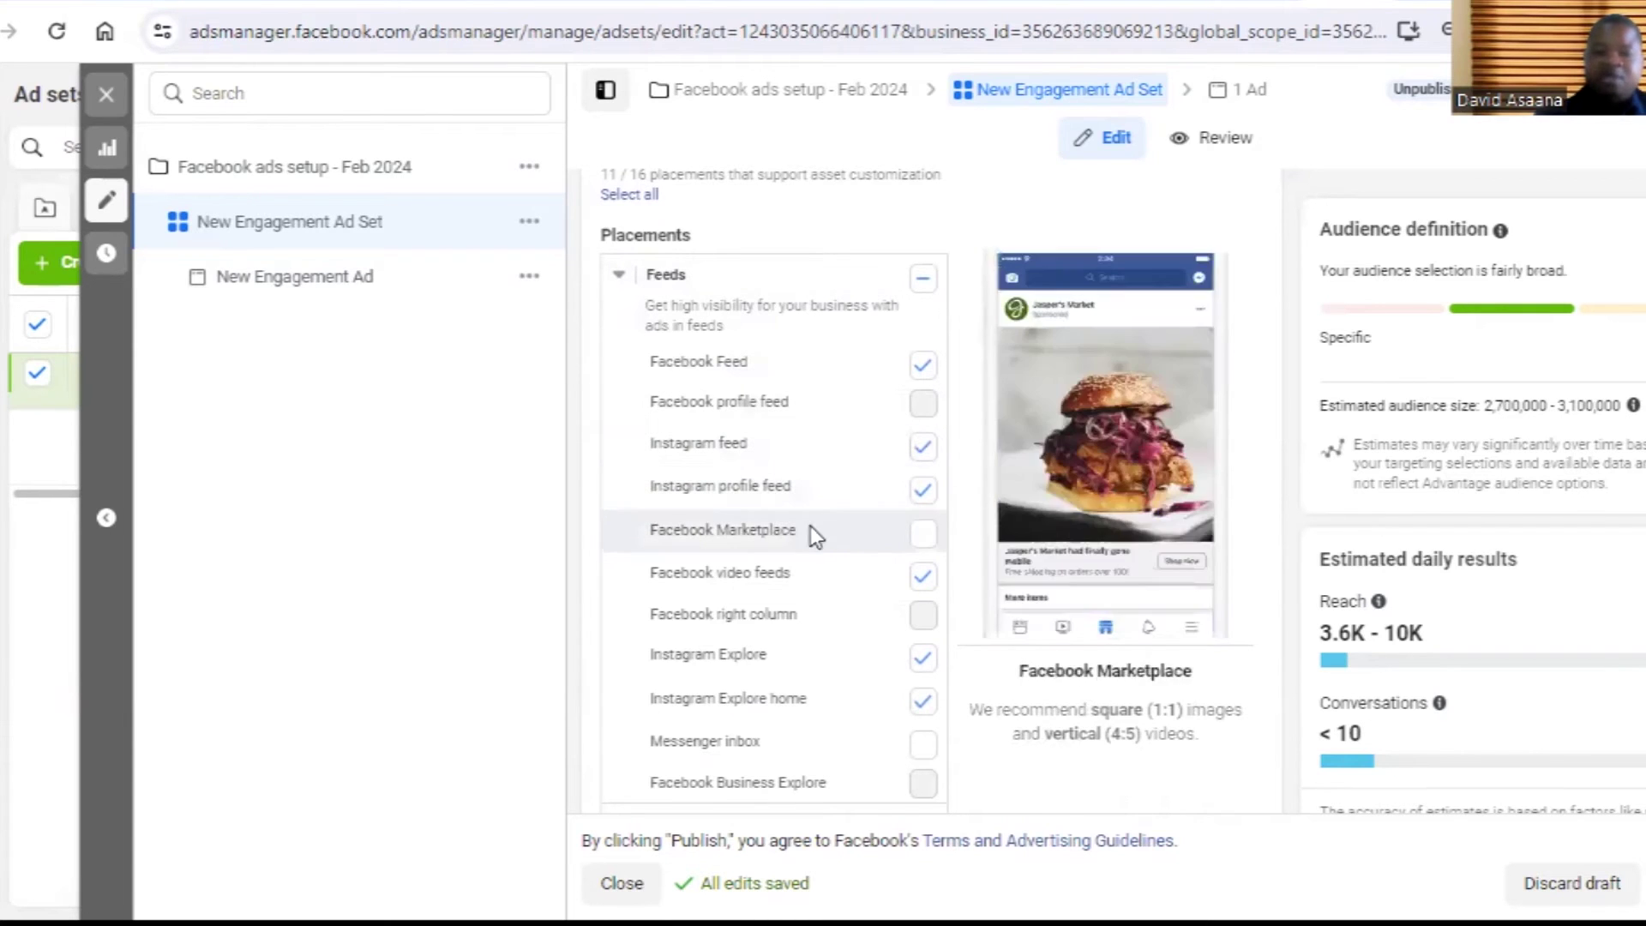
scroll(857, 557, "down", 5)
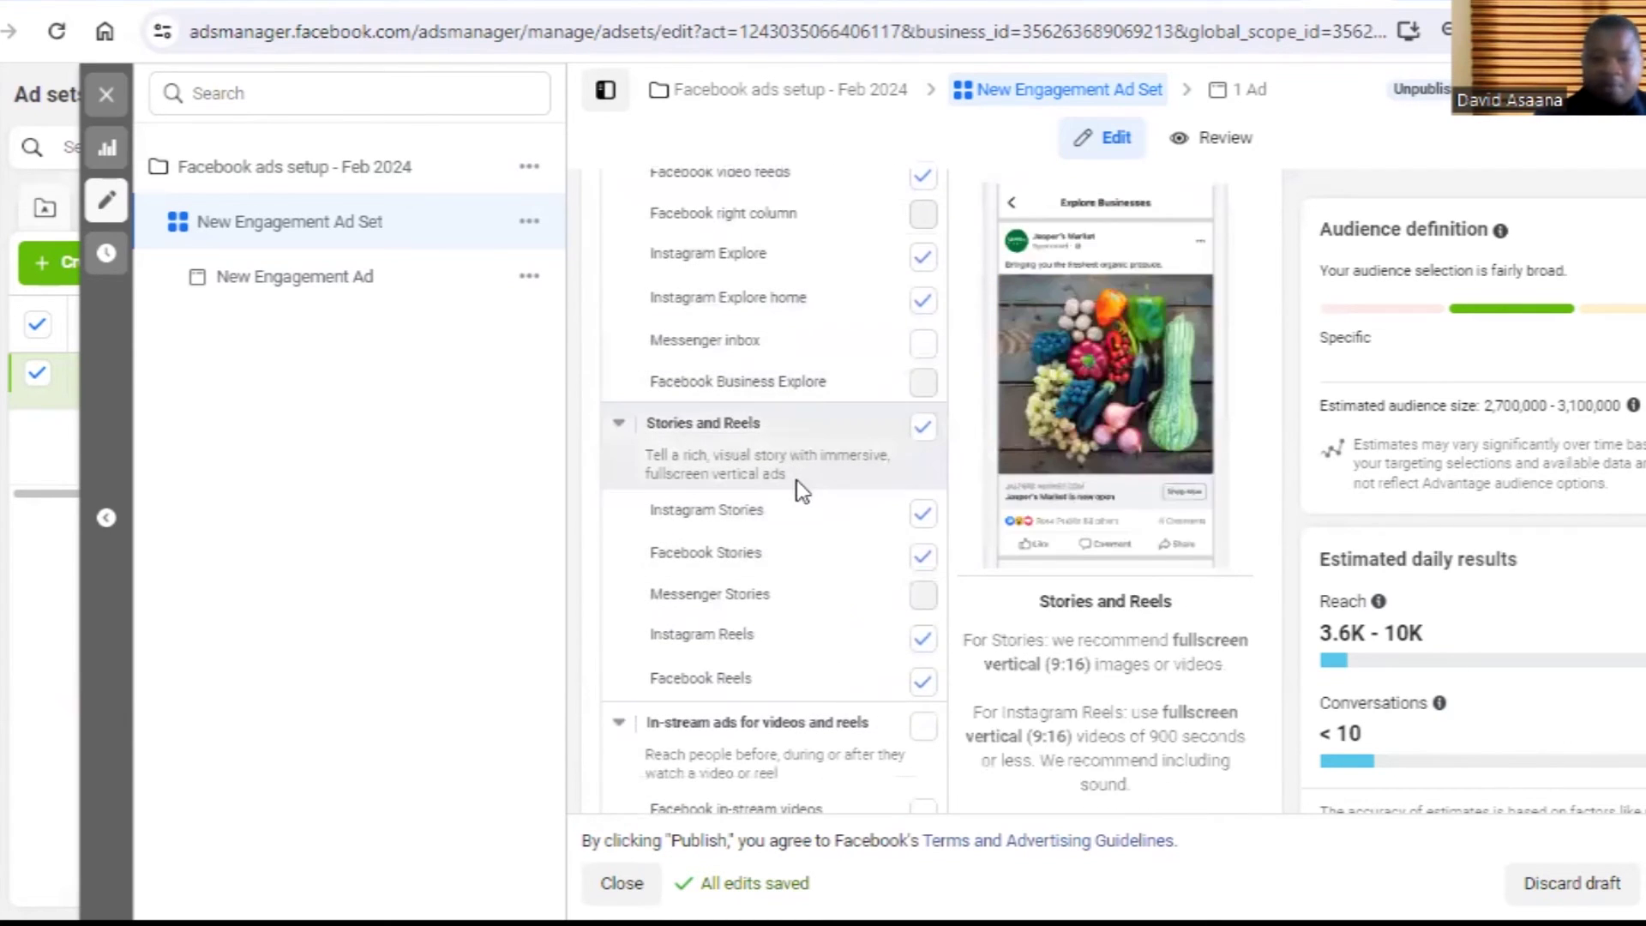
scroll(796, 485, "down", 2)
scroll(837, 439, "up", 5)
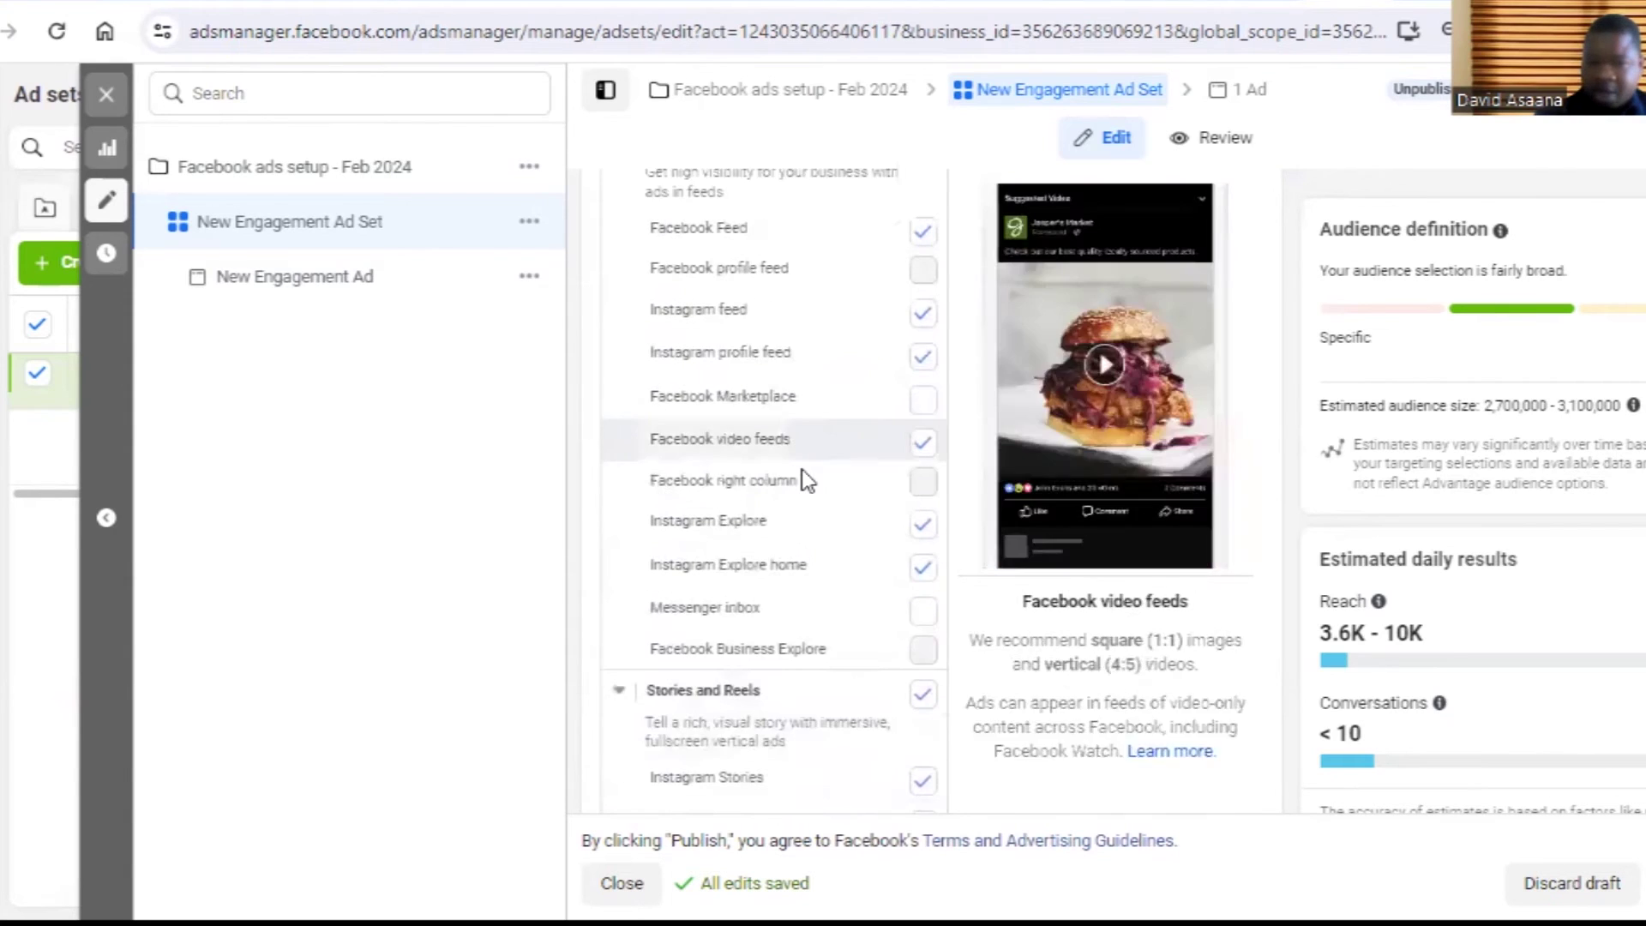
scroll(801, 470, "up", 5)
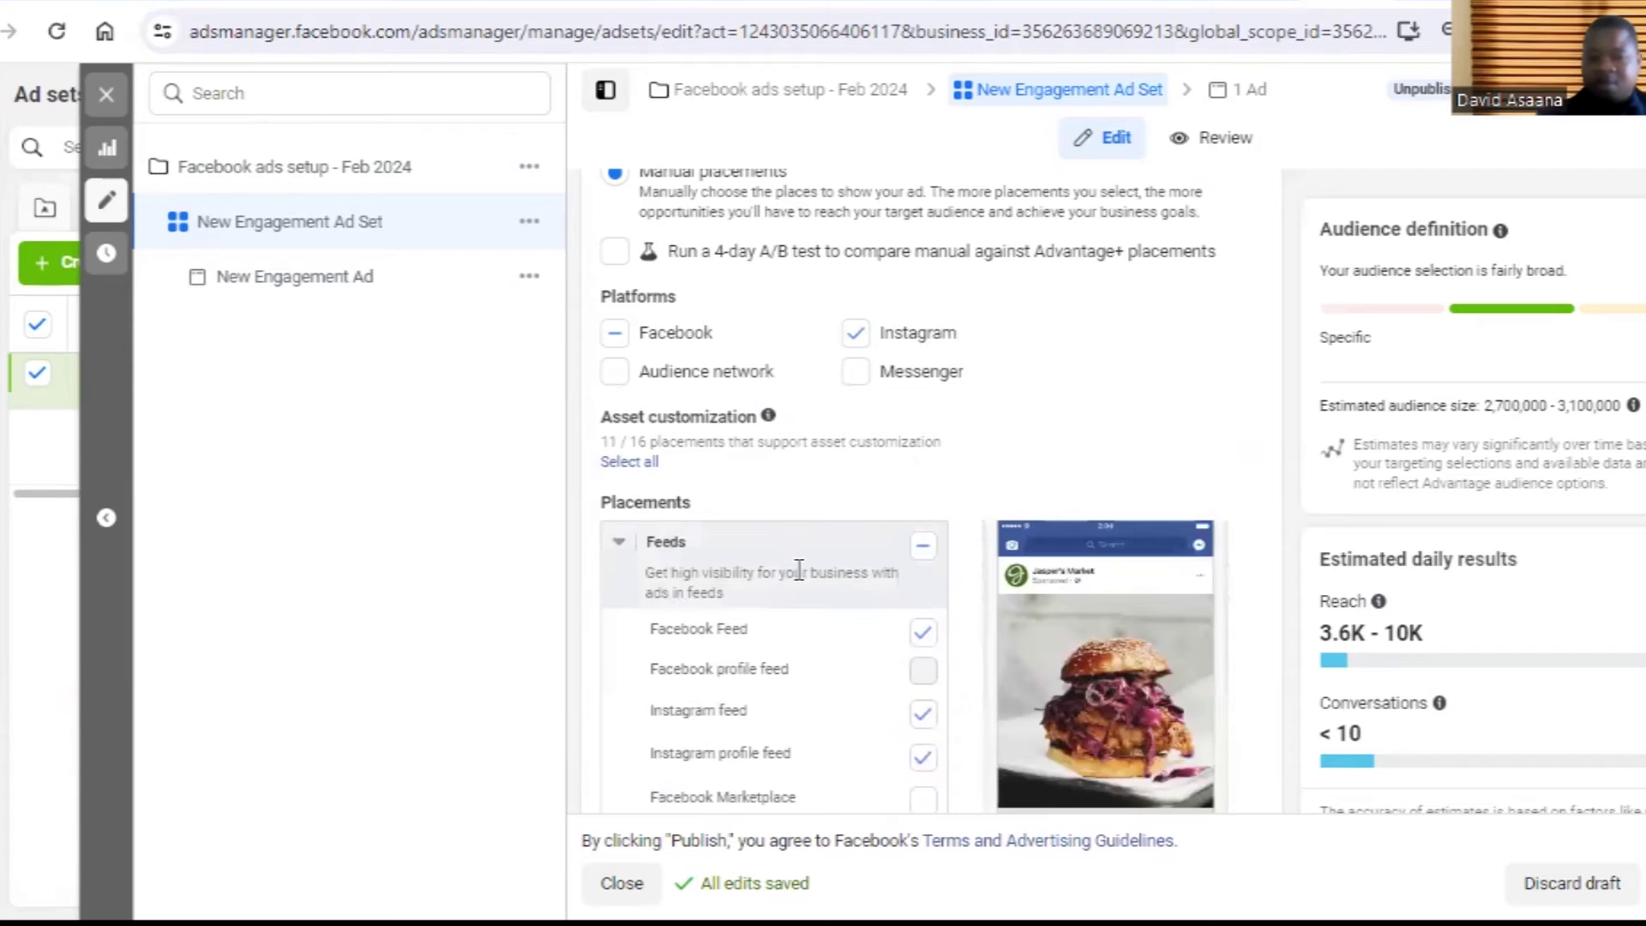
scroll(807, 560, "up", 3)
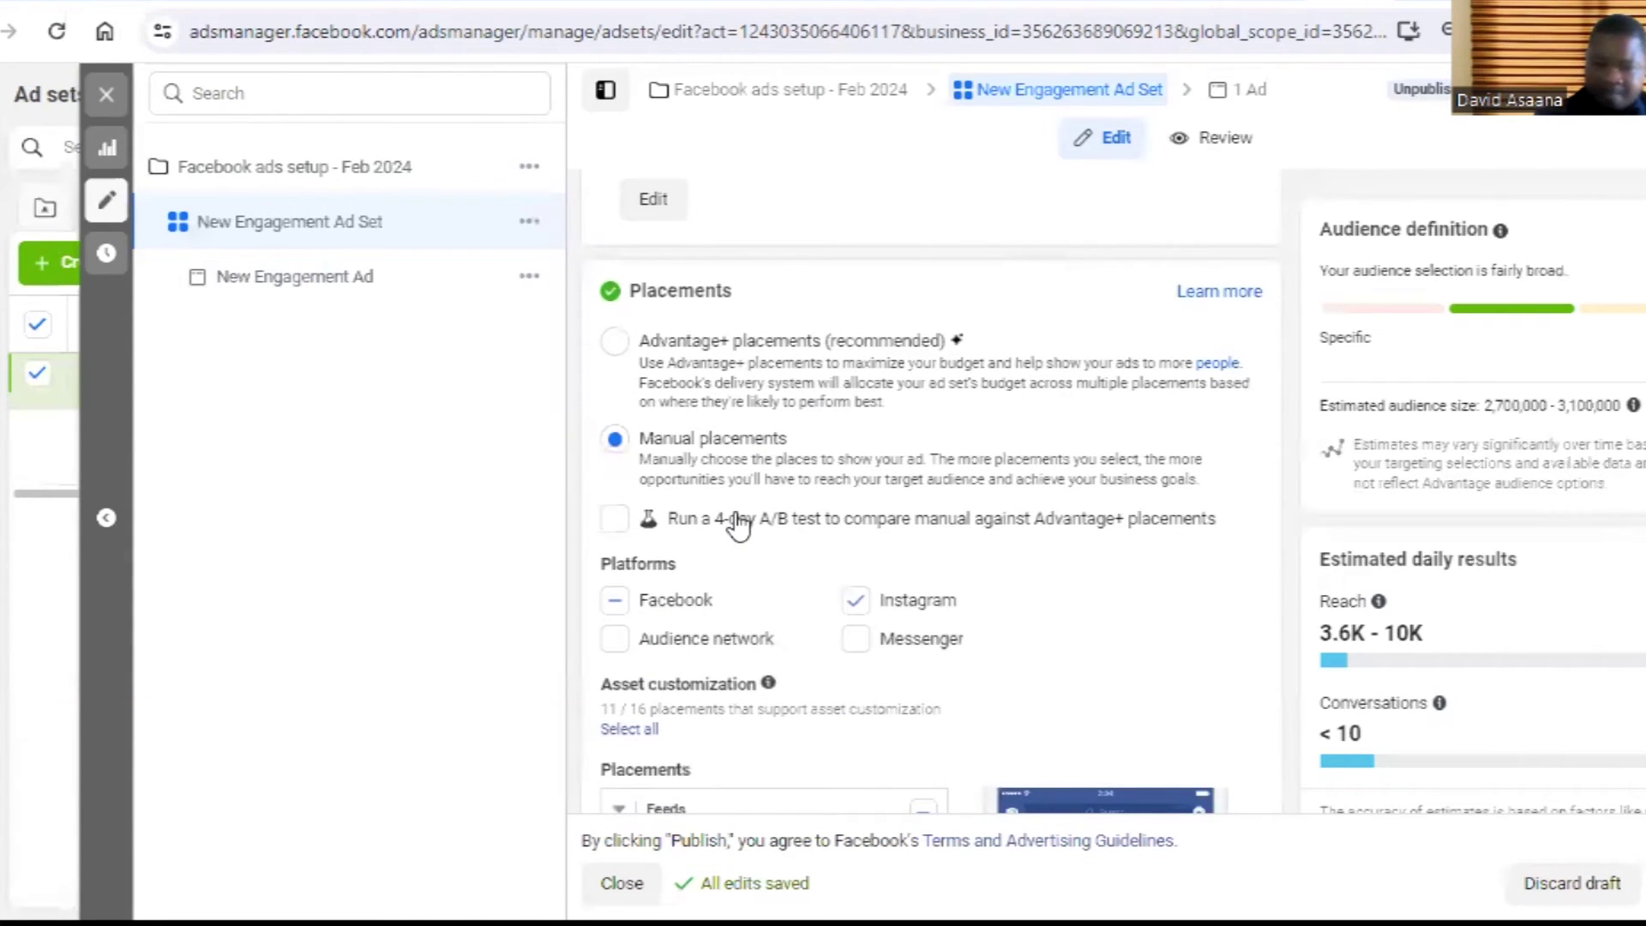
scroll(805, 368, "down", 3)
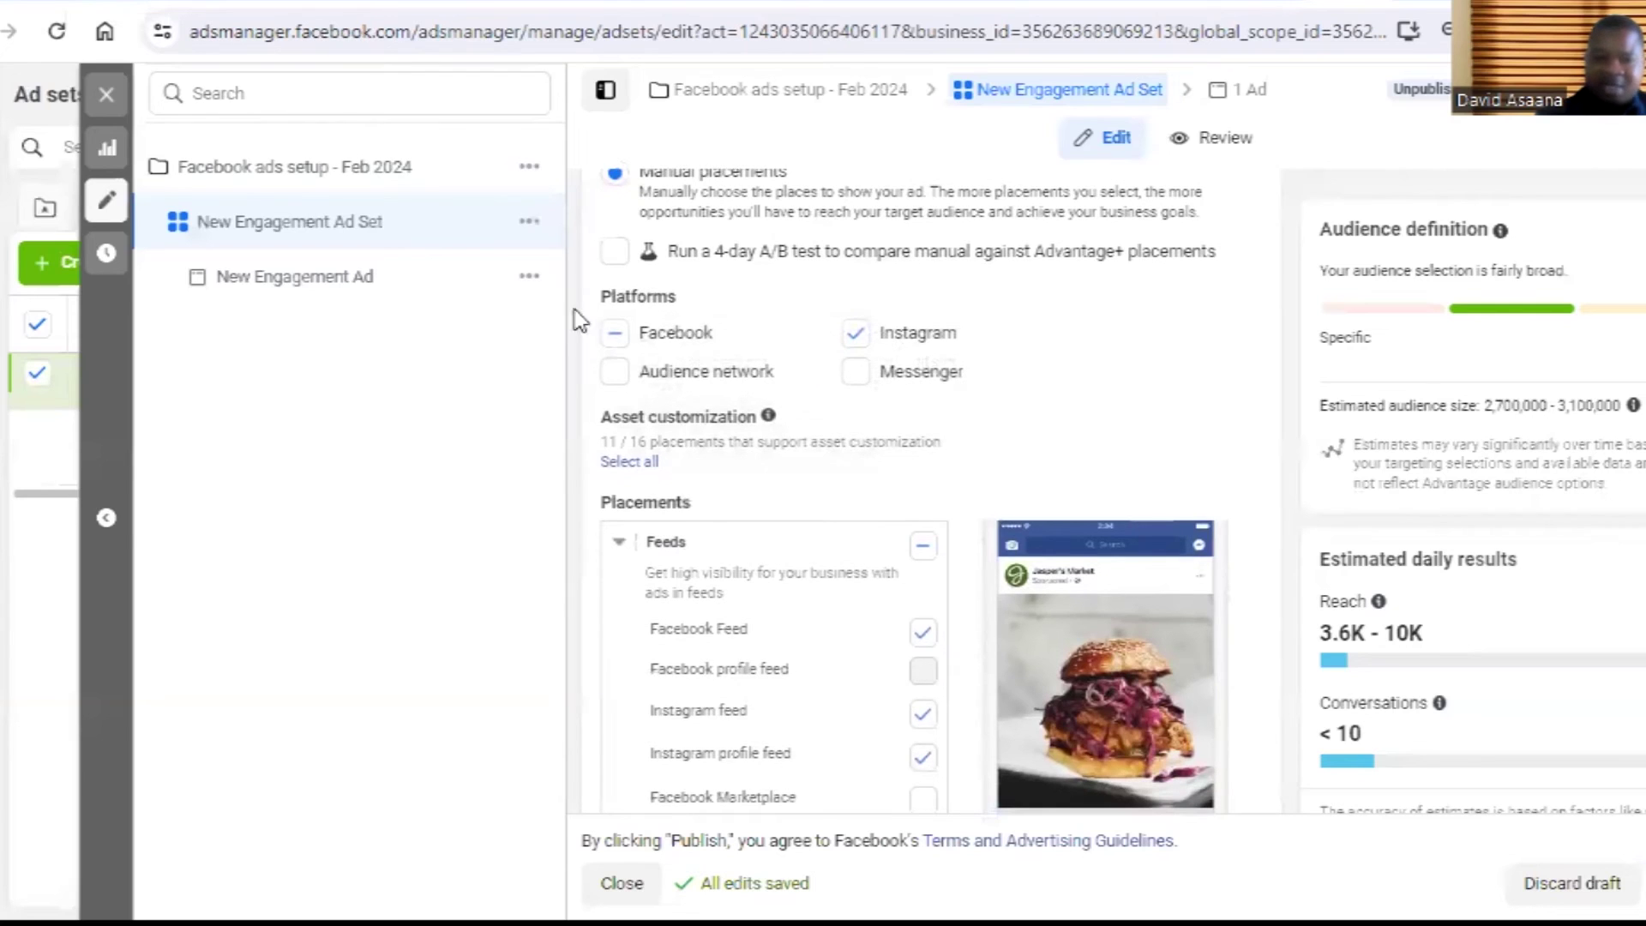
scroll(912, 423, "down", 5)
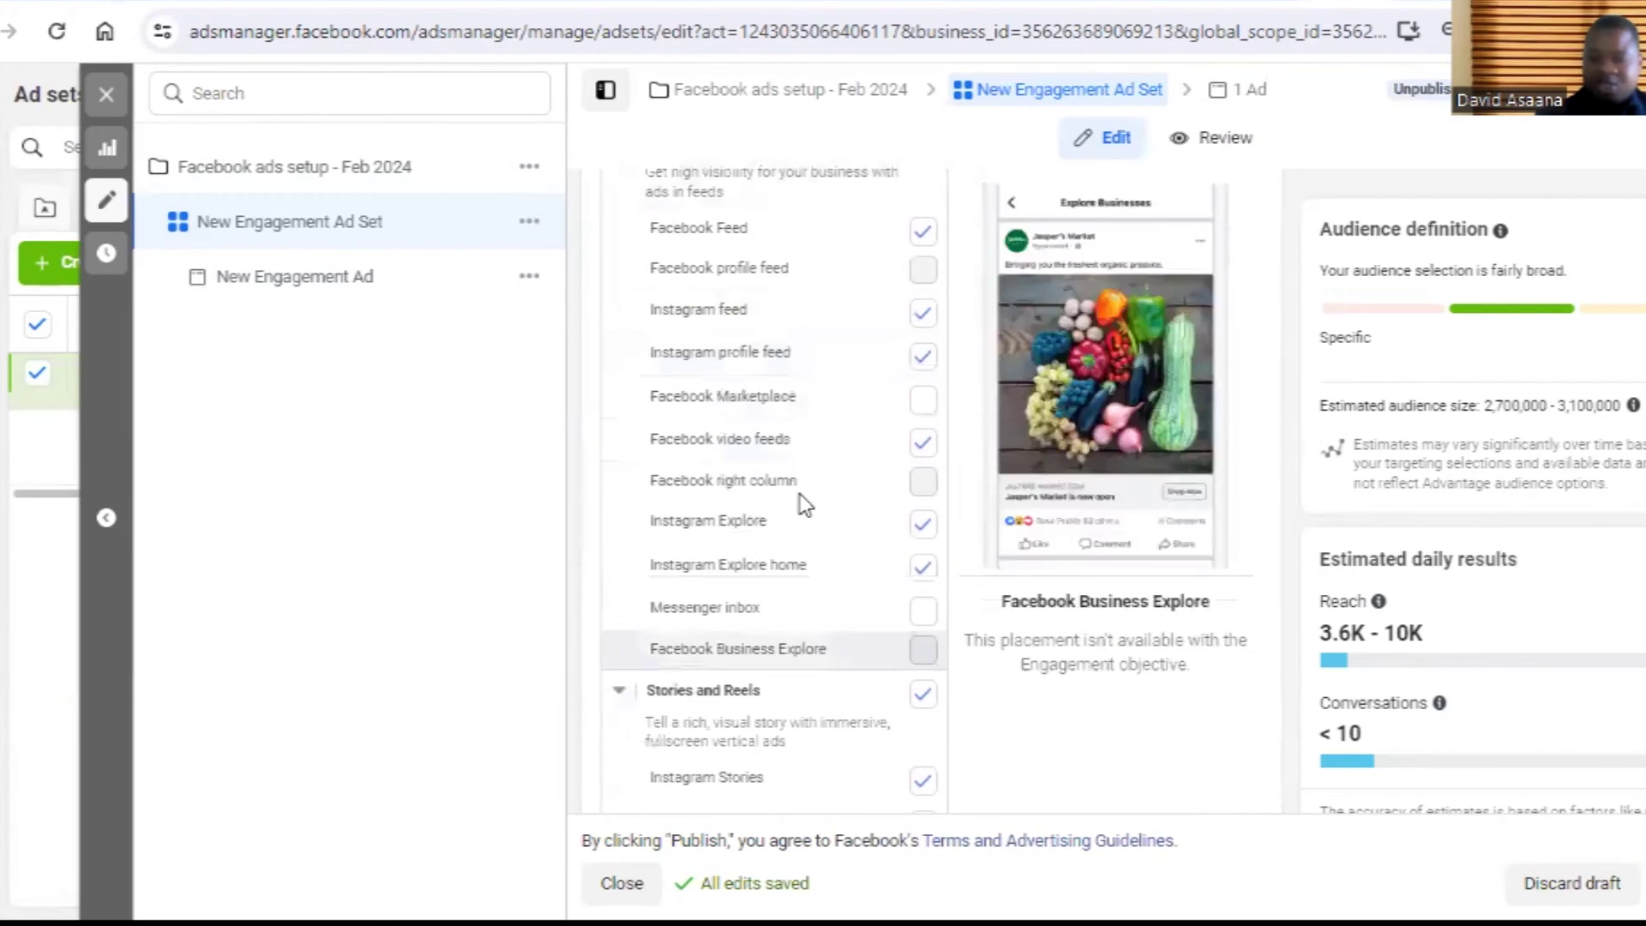
scroll(870, 526, "up", 5)
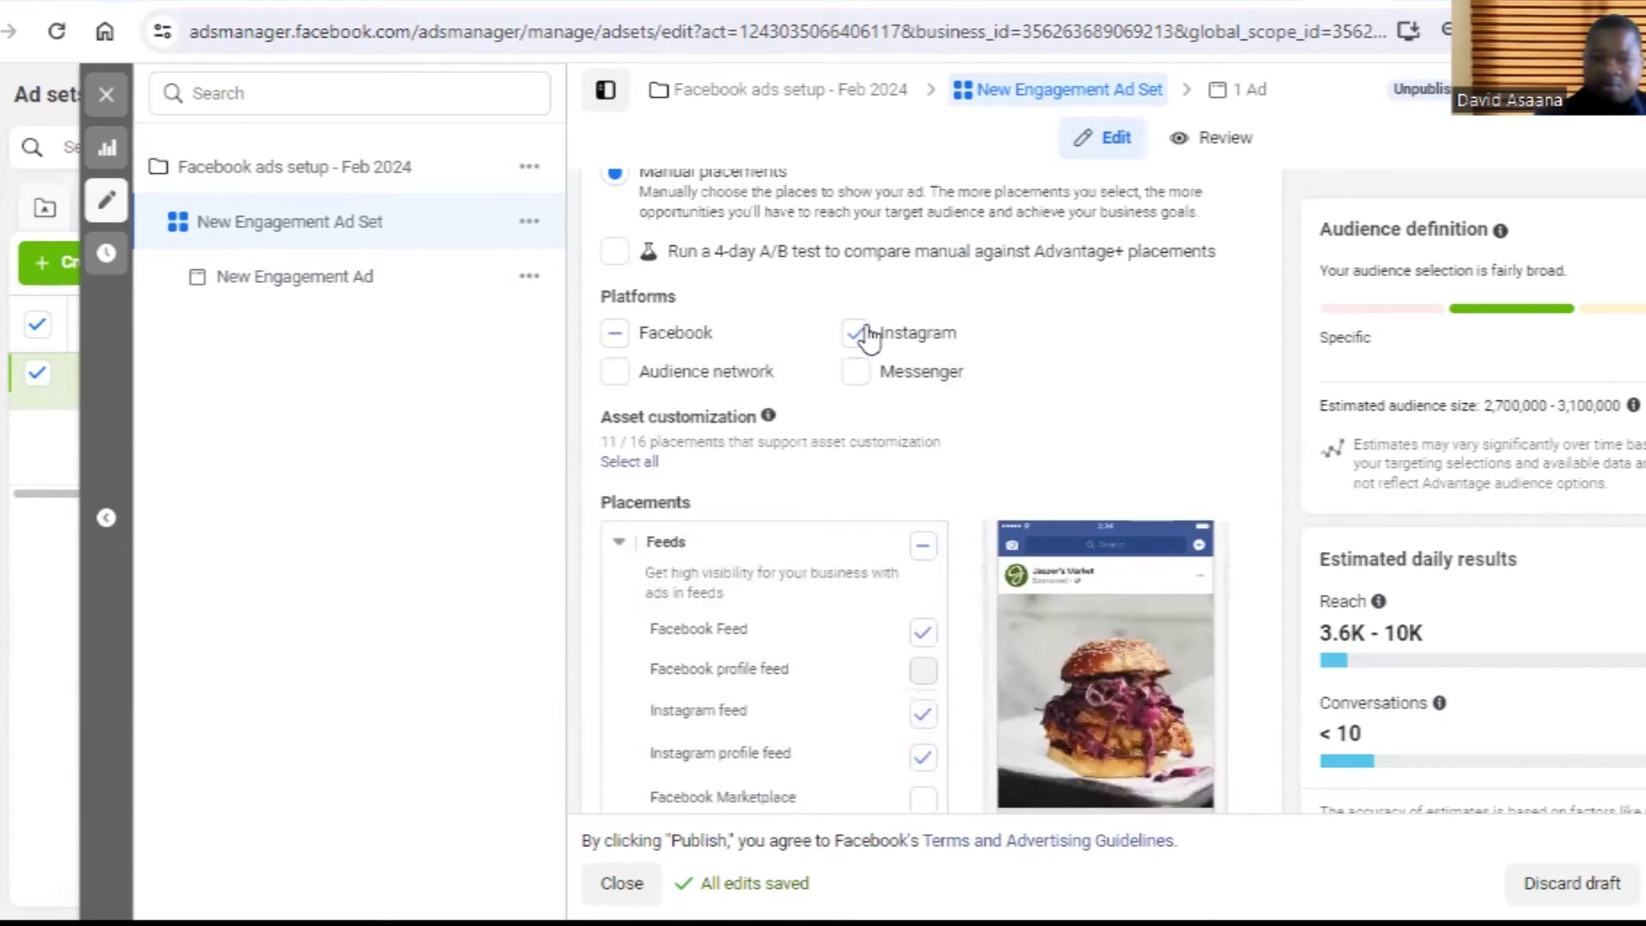
Deselect Instagram, tick In-stream ads and untick the Search results placements.
left_click(856, 333)
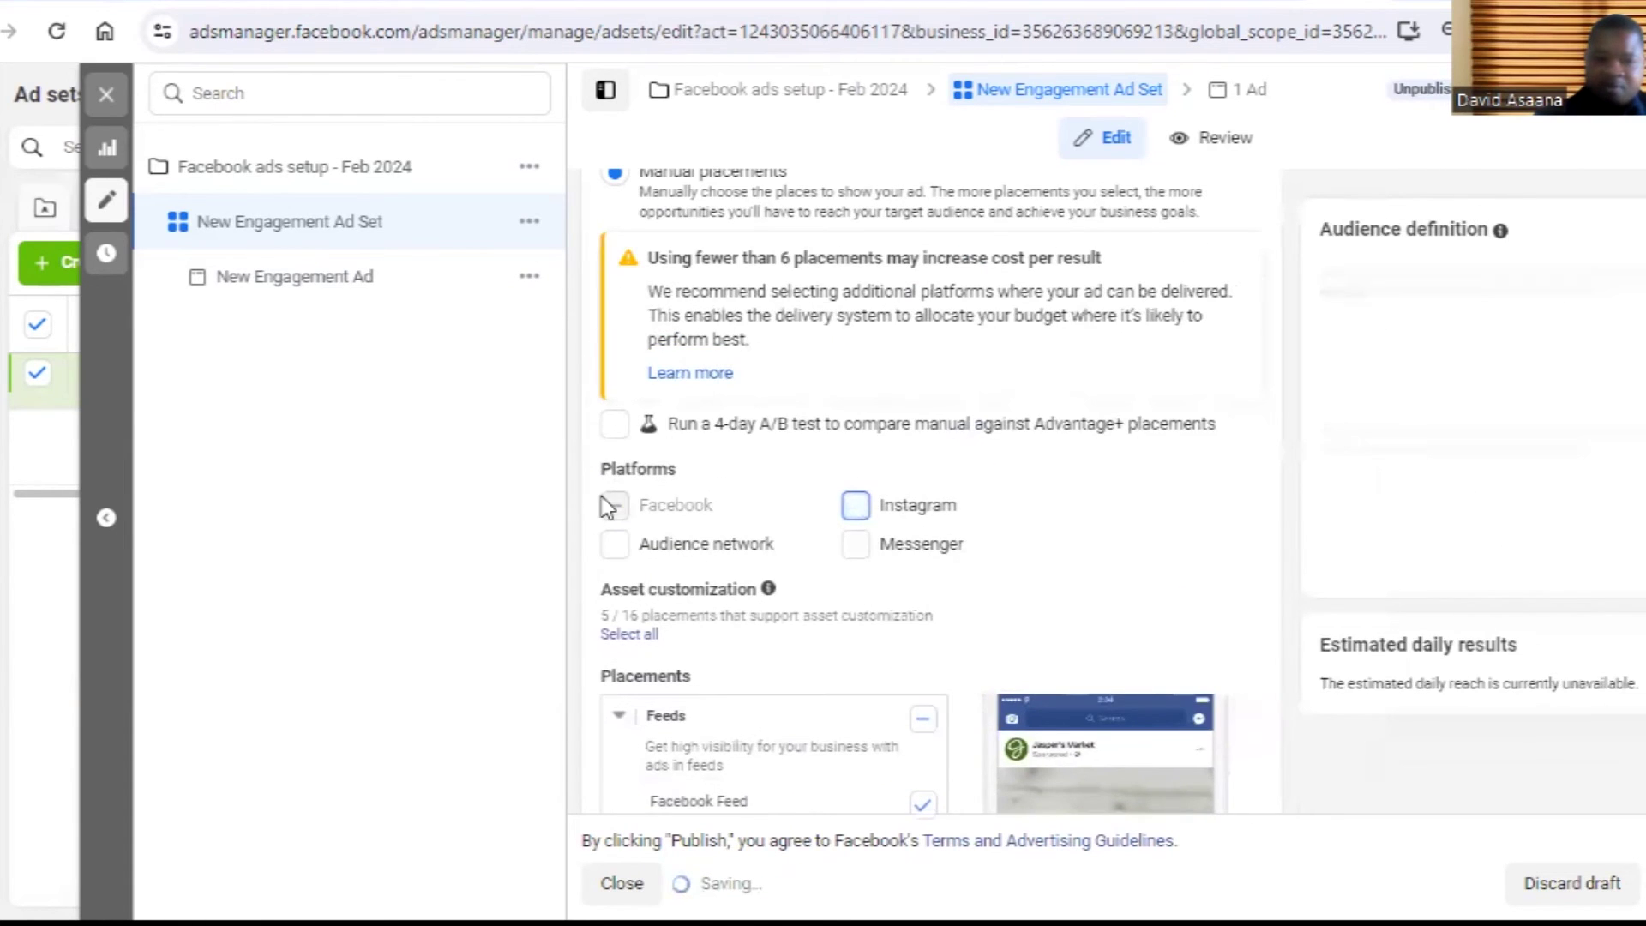
scroll(823, 489, "down", 3)
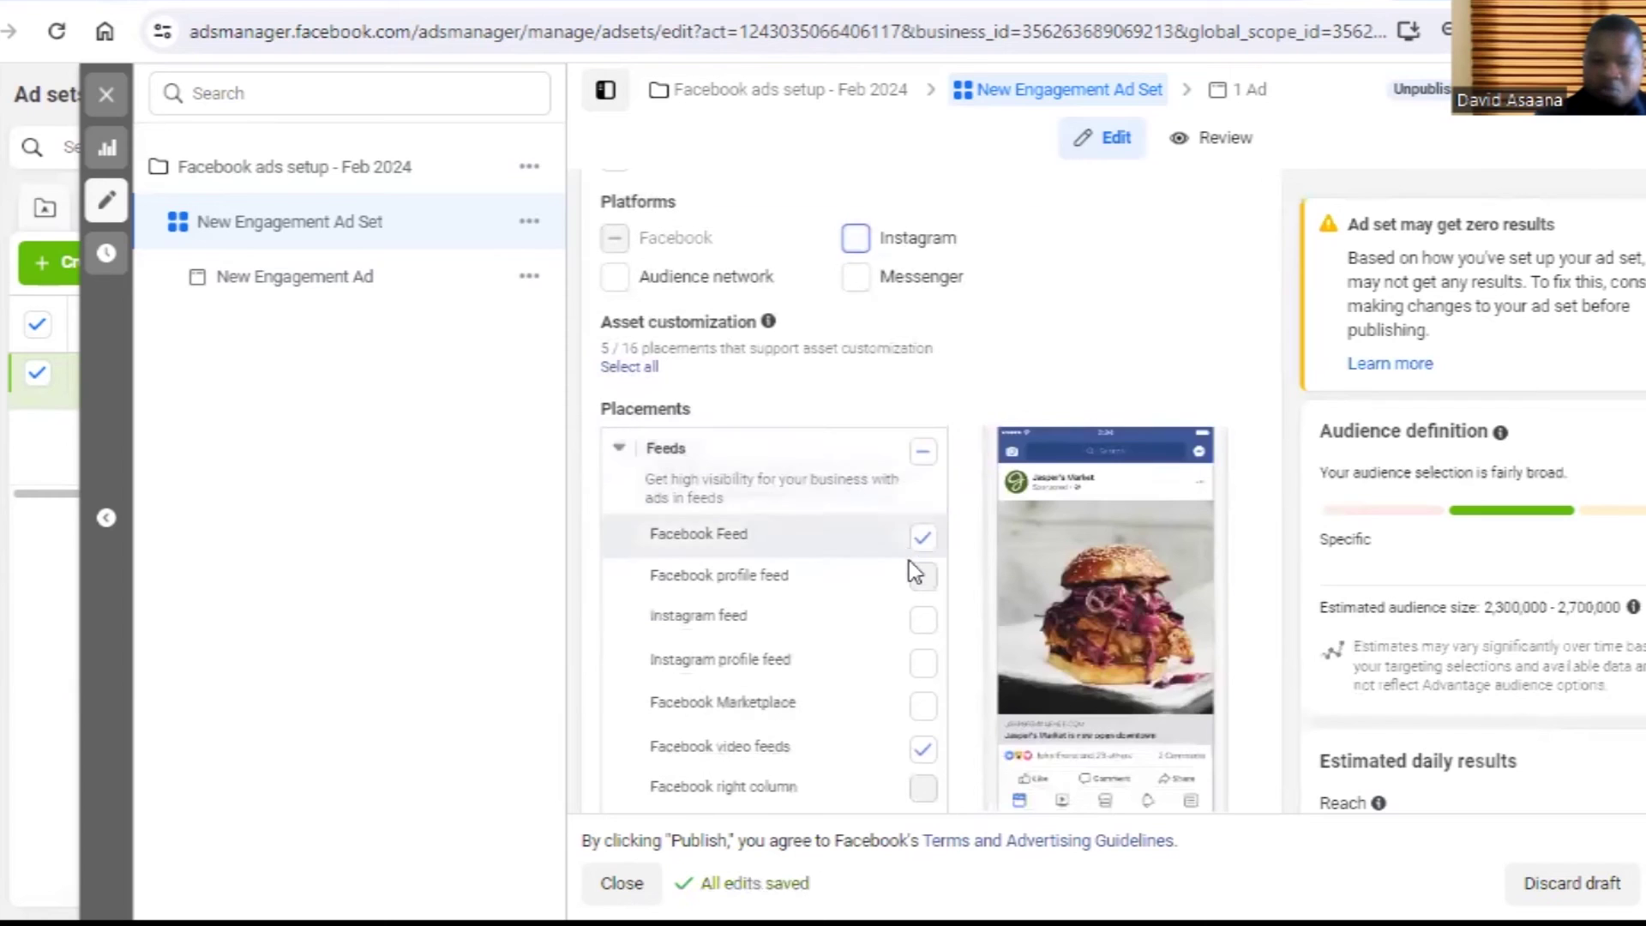
scroll(909, 562, "down", 5)
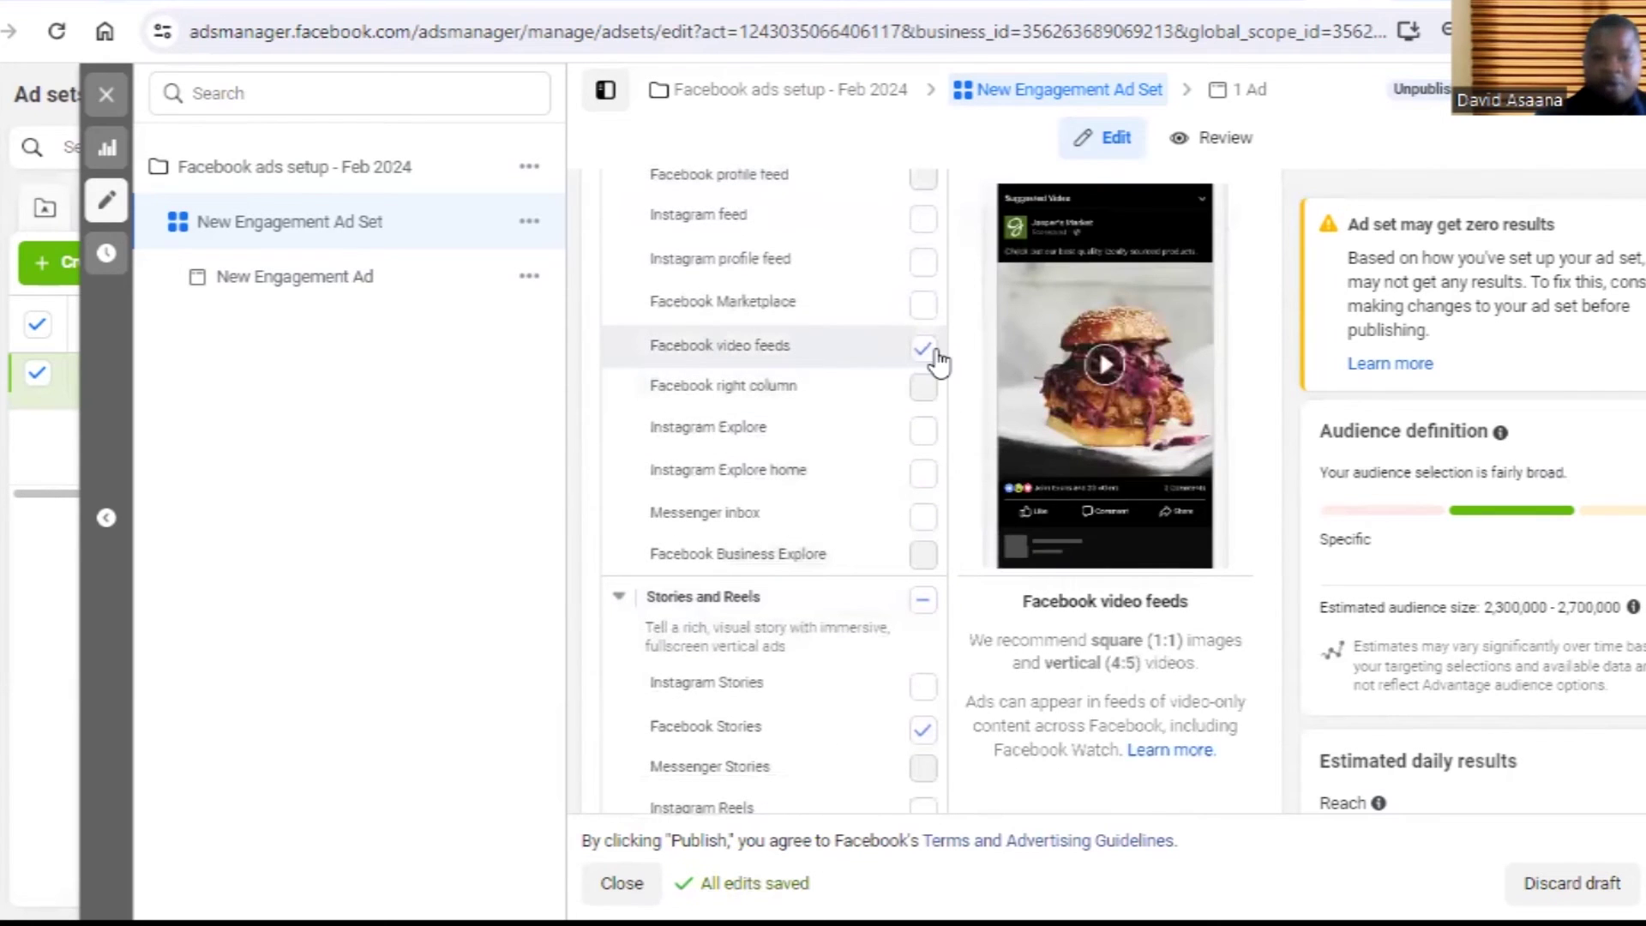
scroll(923, 410, "down", 5)
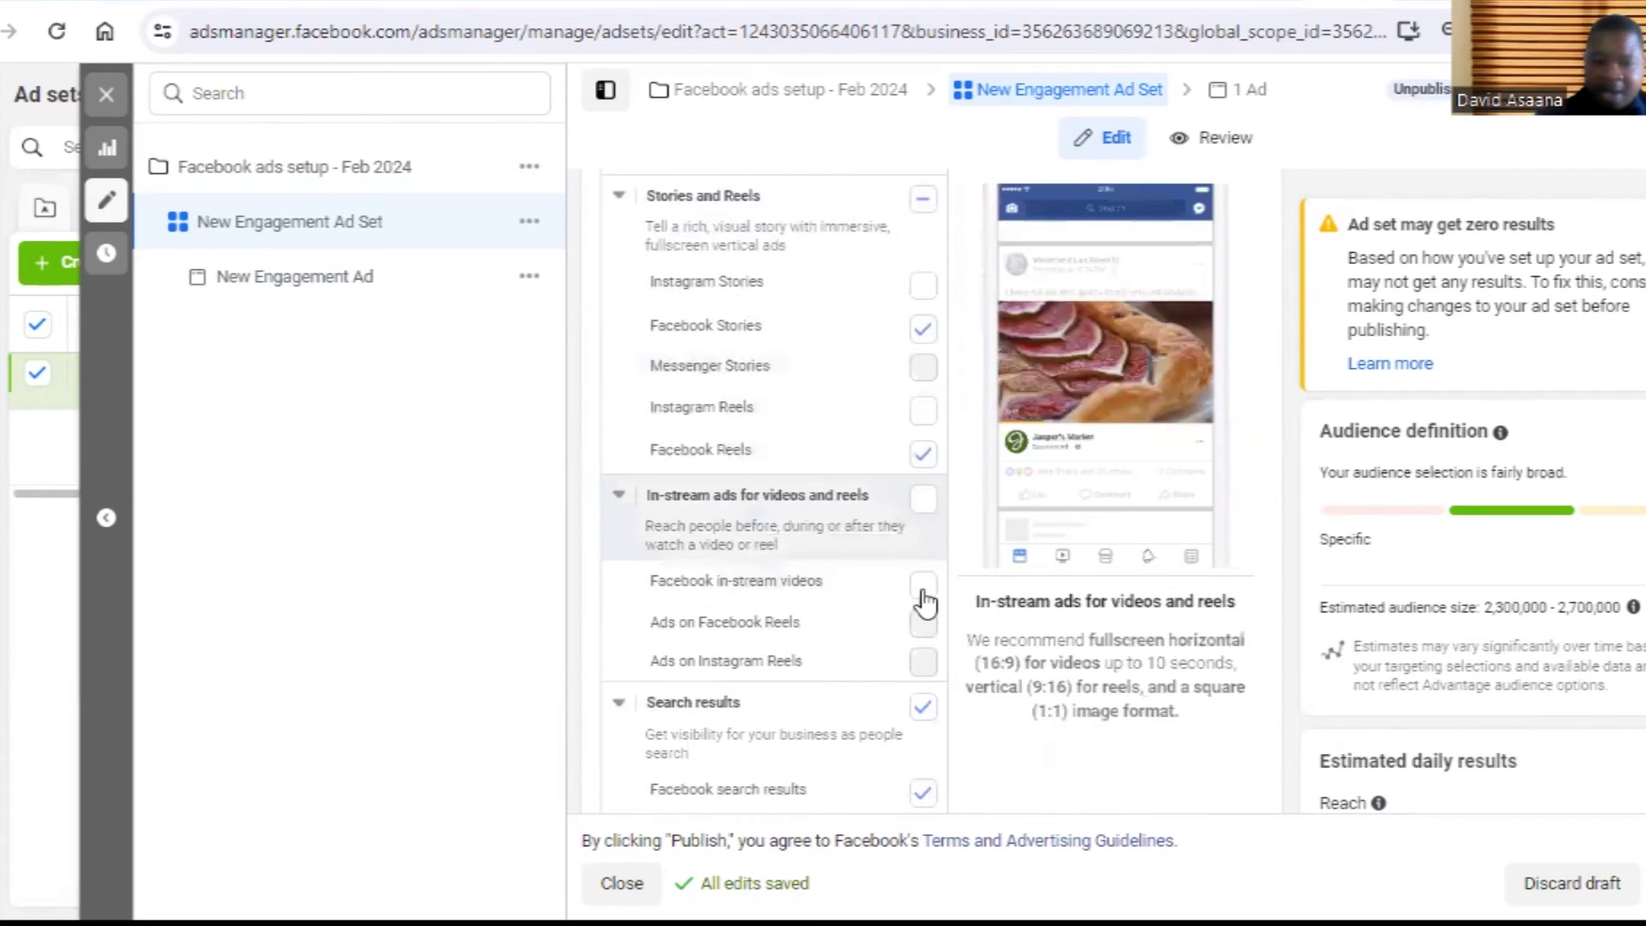
left_click(924, 499)
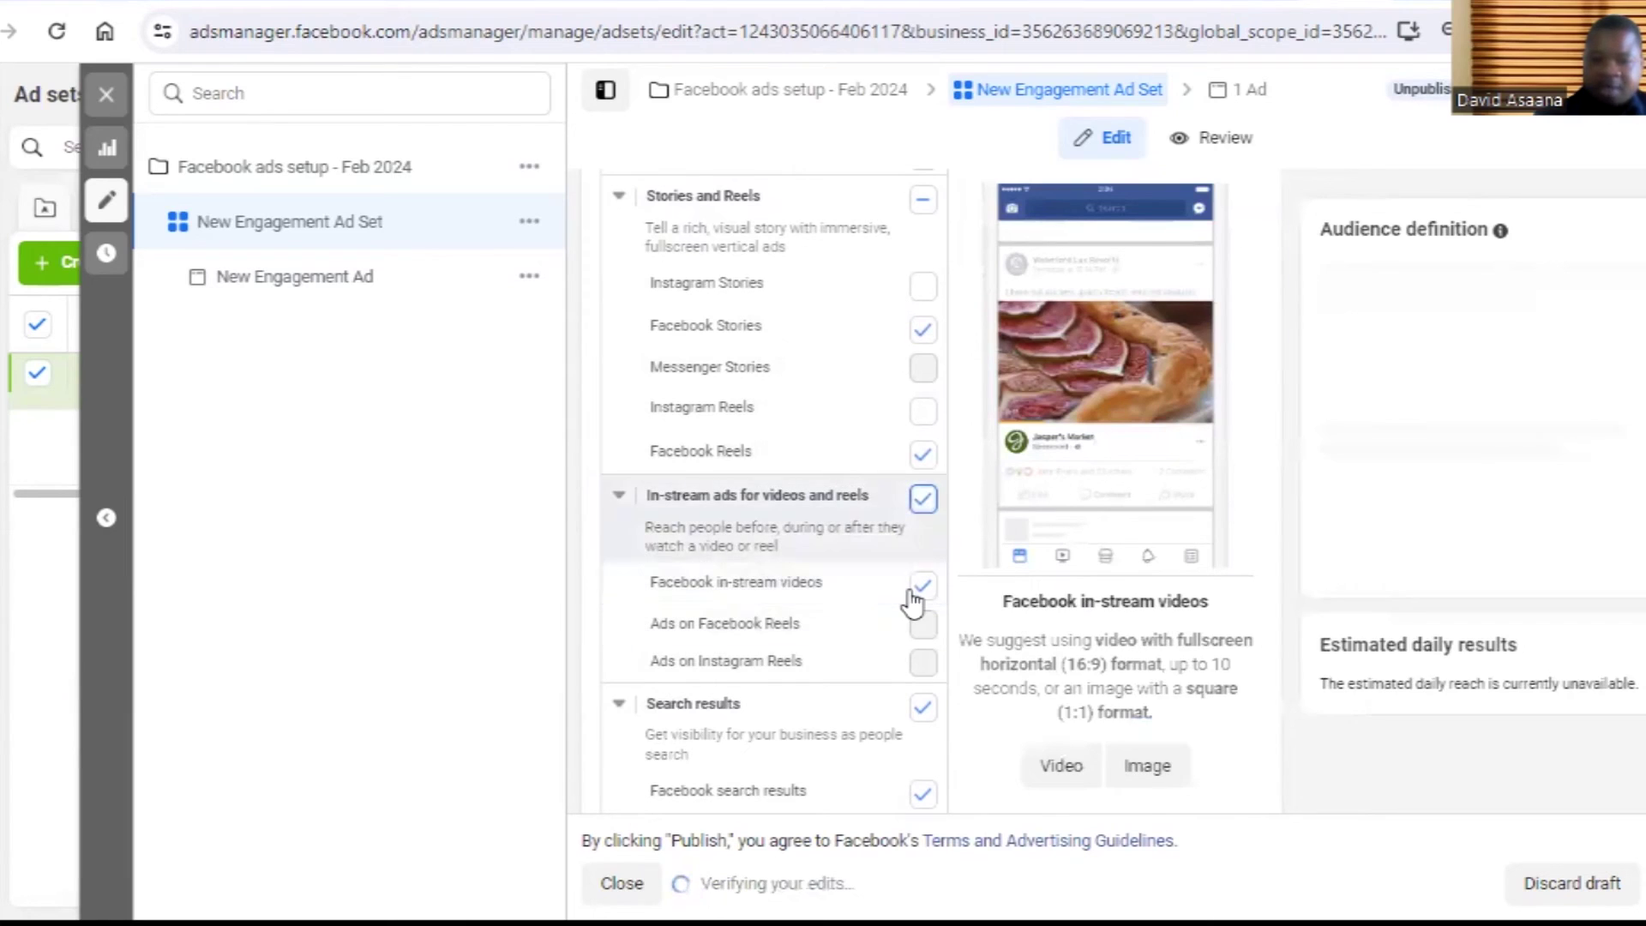
scroll(947, 707, "down", 2)
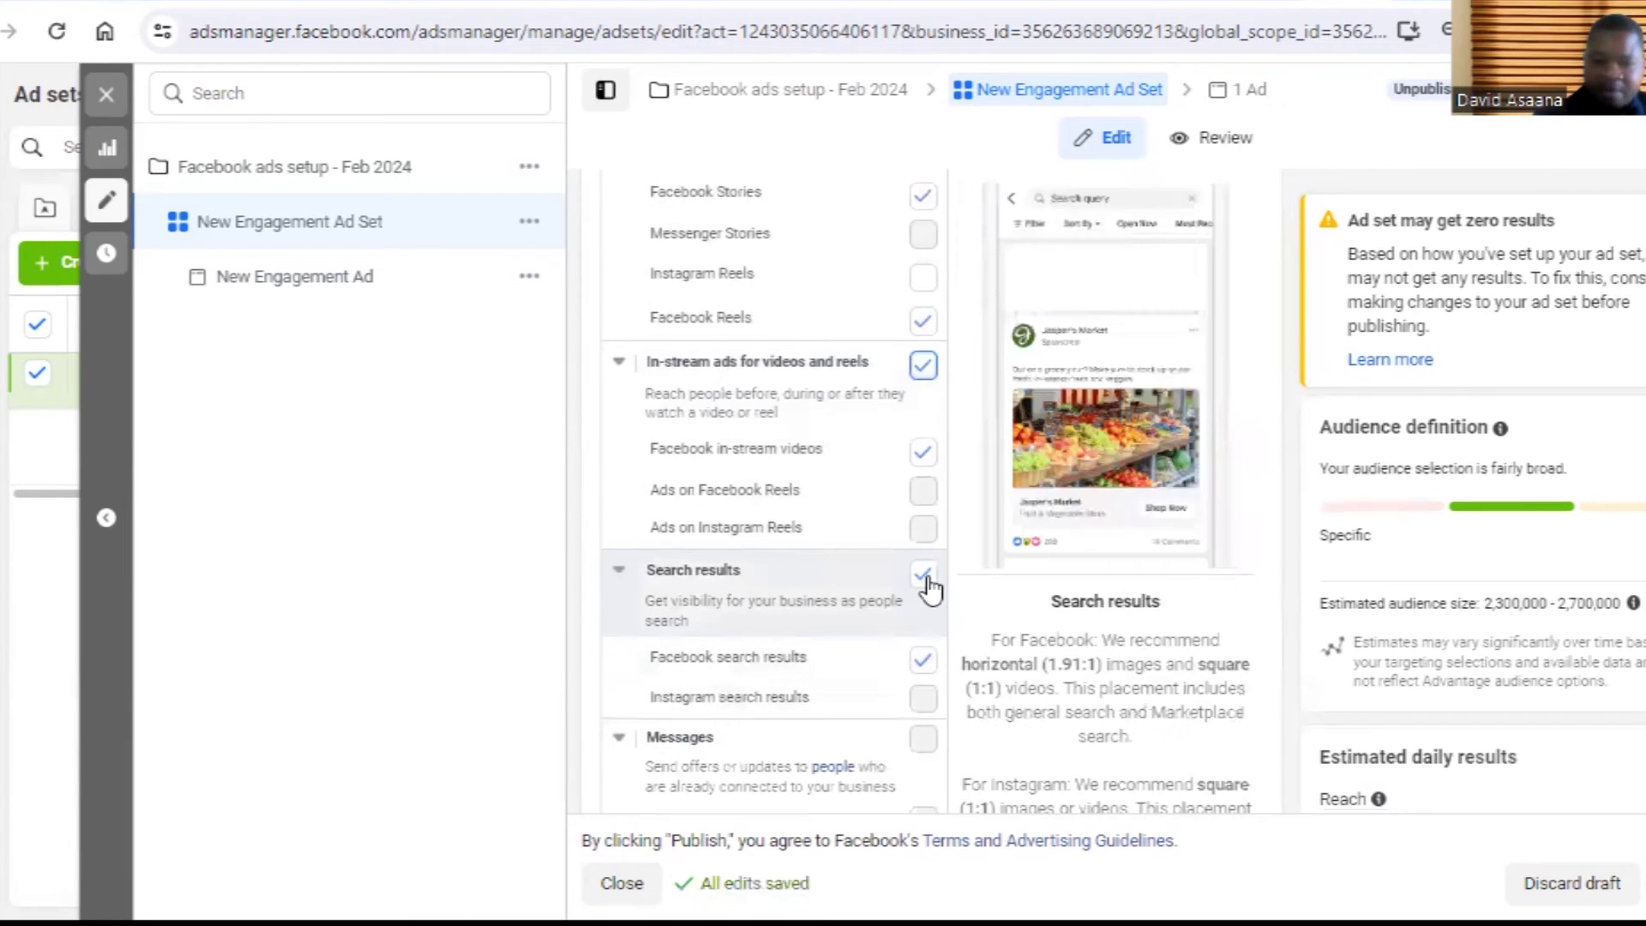
left_click(924, 572)
scroll(949, 595, "up", 4)
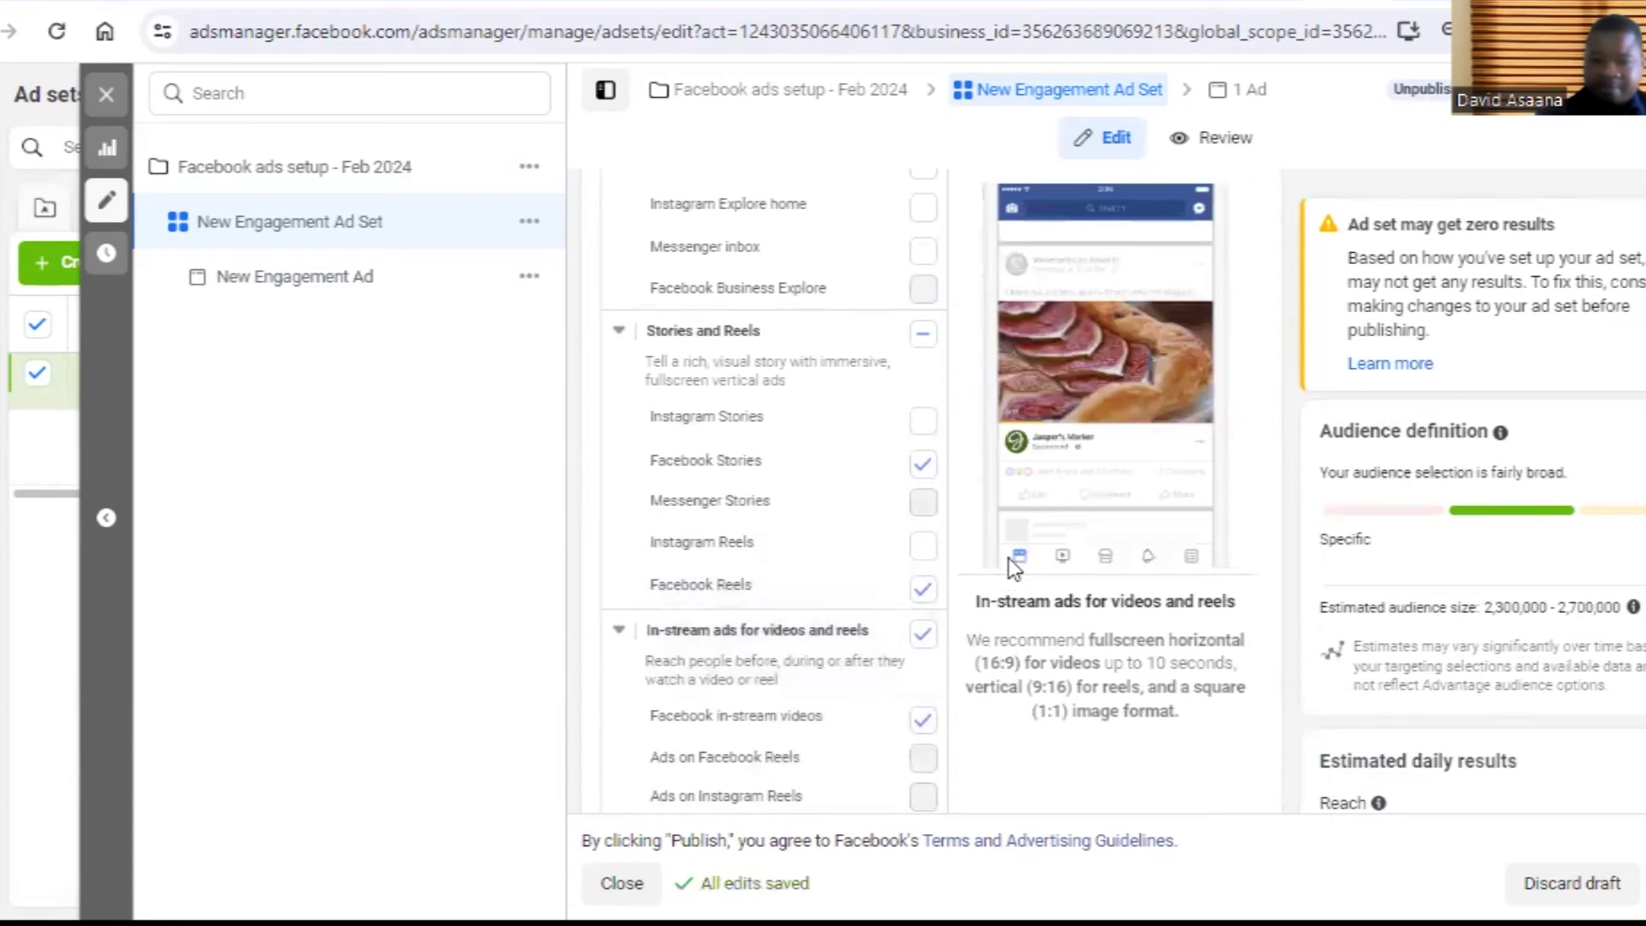
Untick Facebook Stories, In-stream ads, Facebook video feeds and Facebook Feed, leaving only Facebook Reels.
left_click(923, 466)
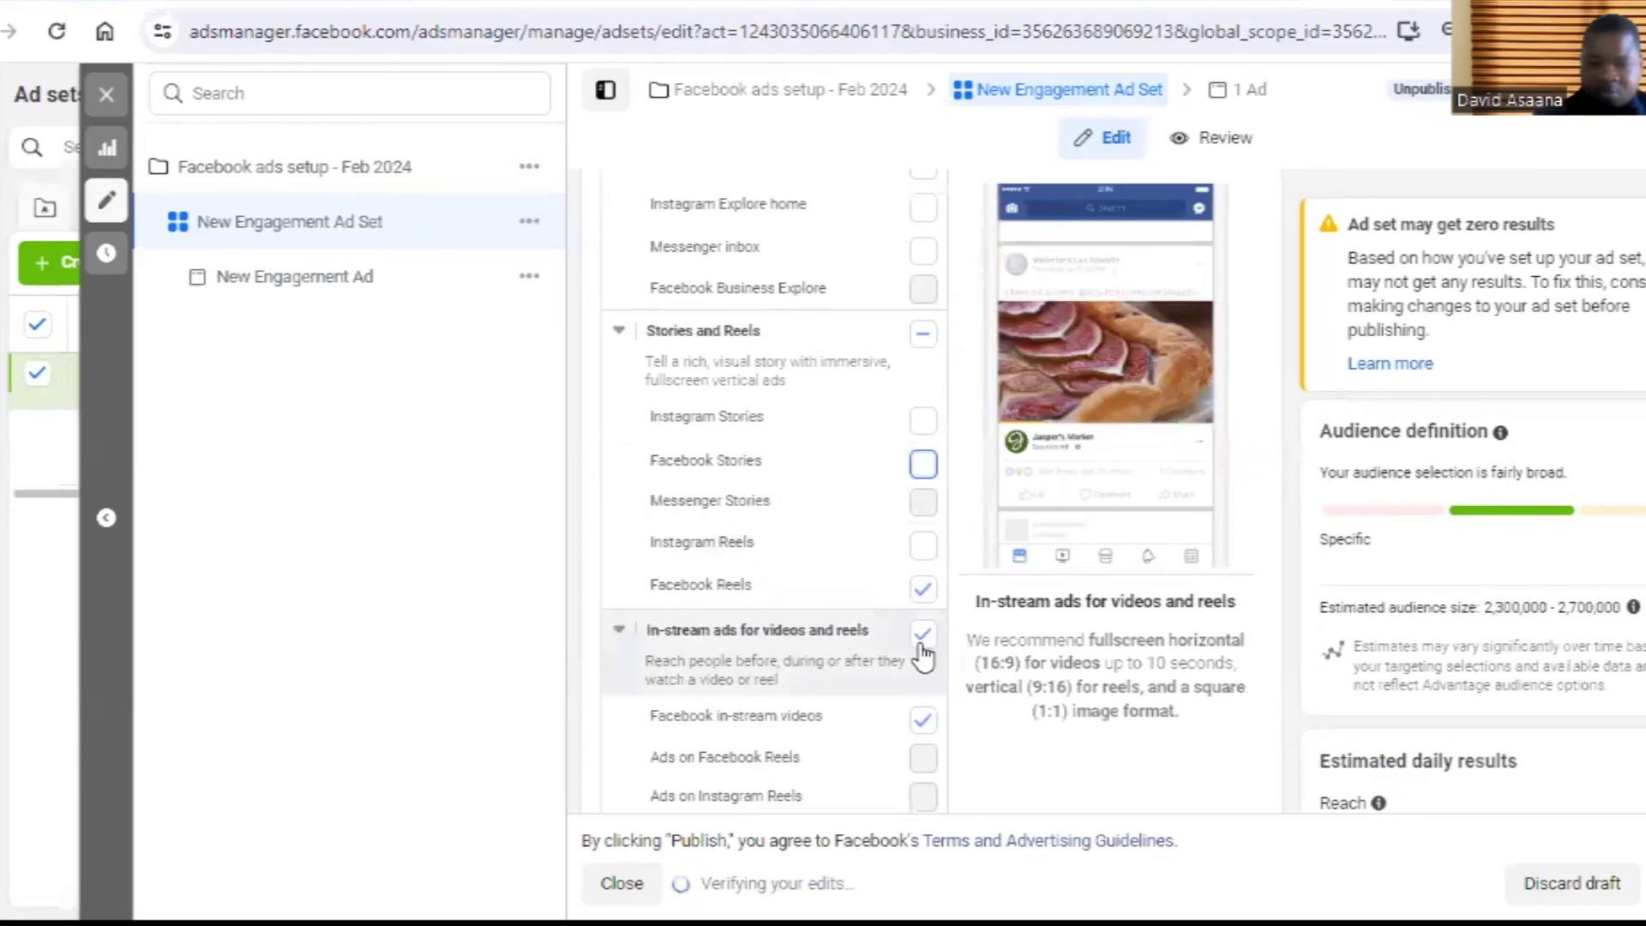
left_click(926, 636)
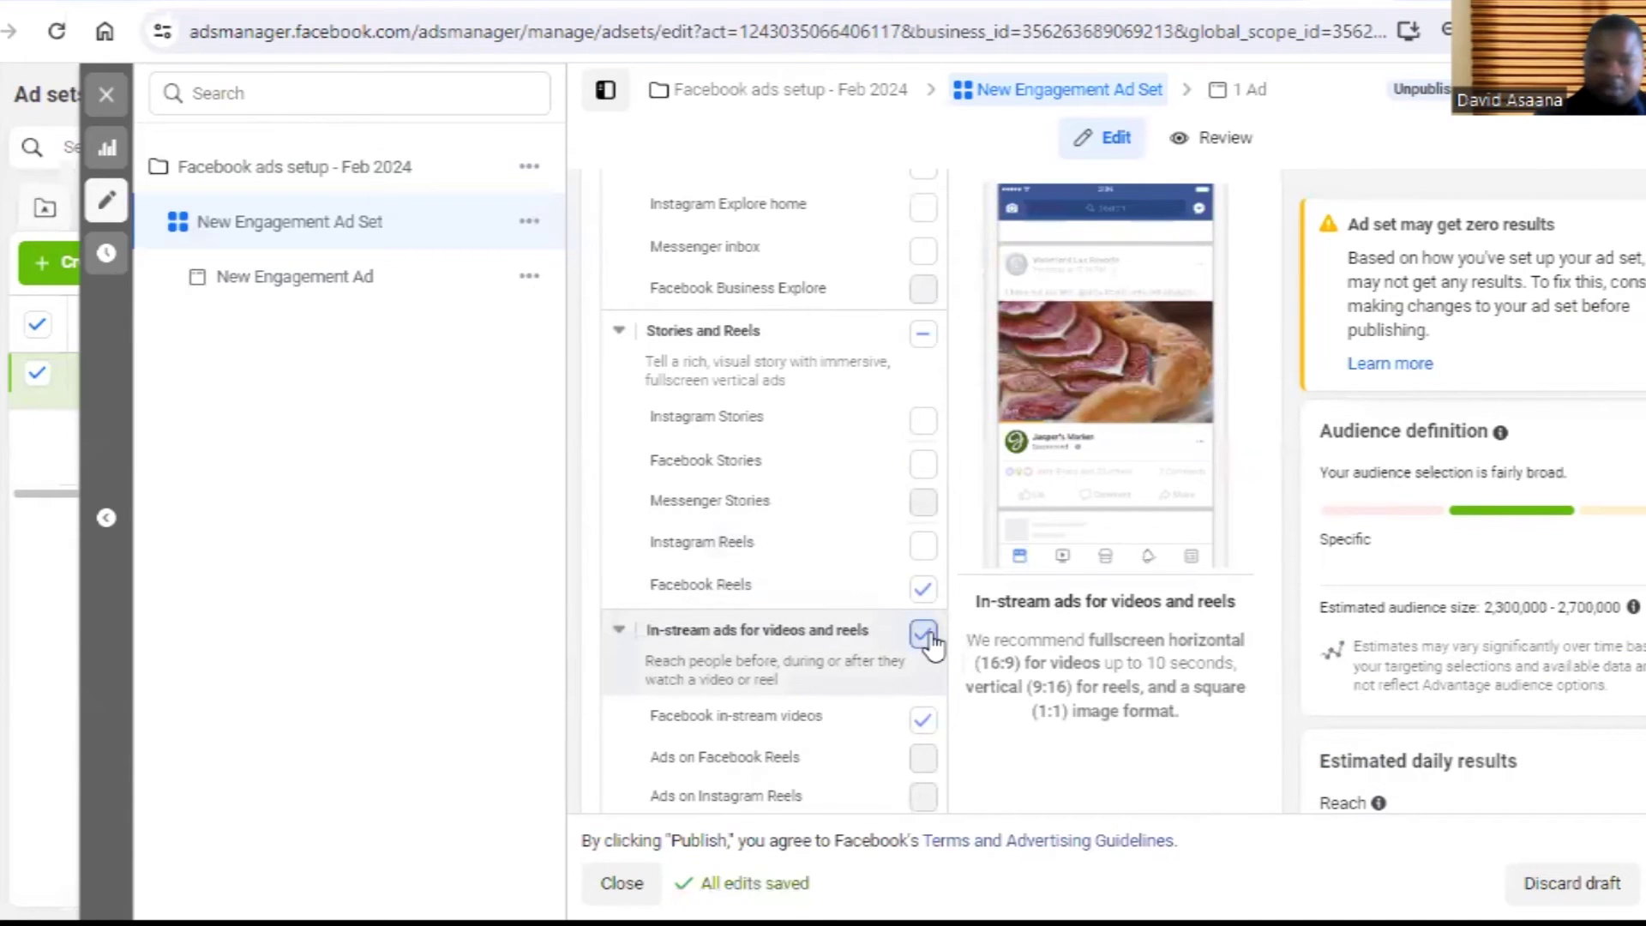
left_click(923, 634)
scroll(869, 646, "up", 4)
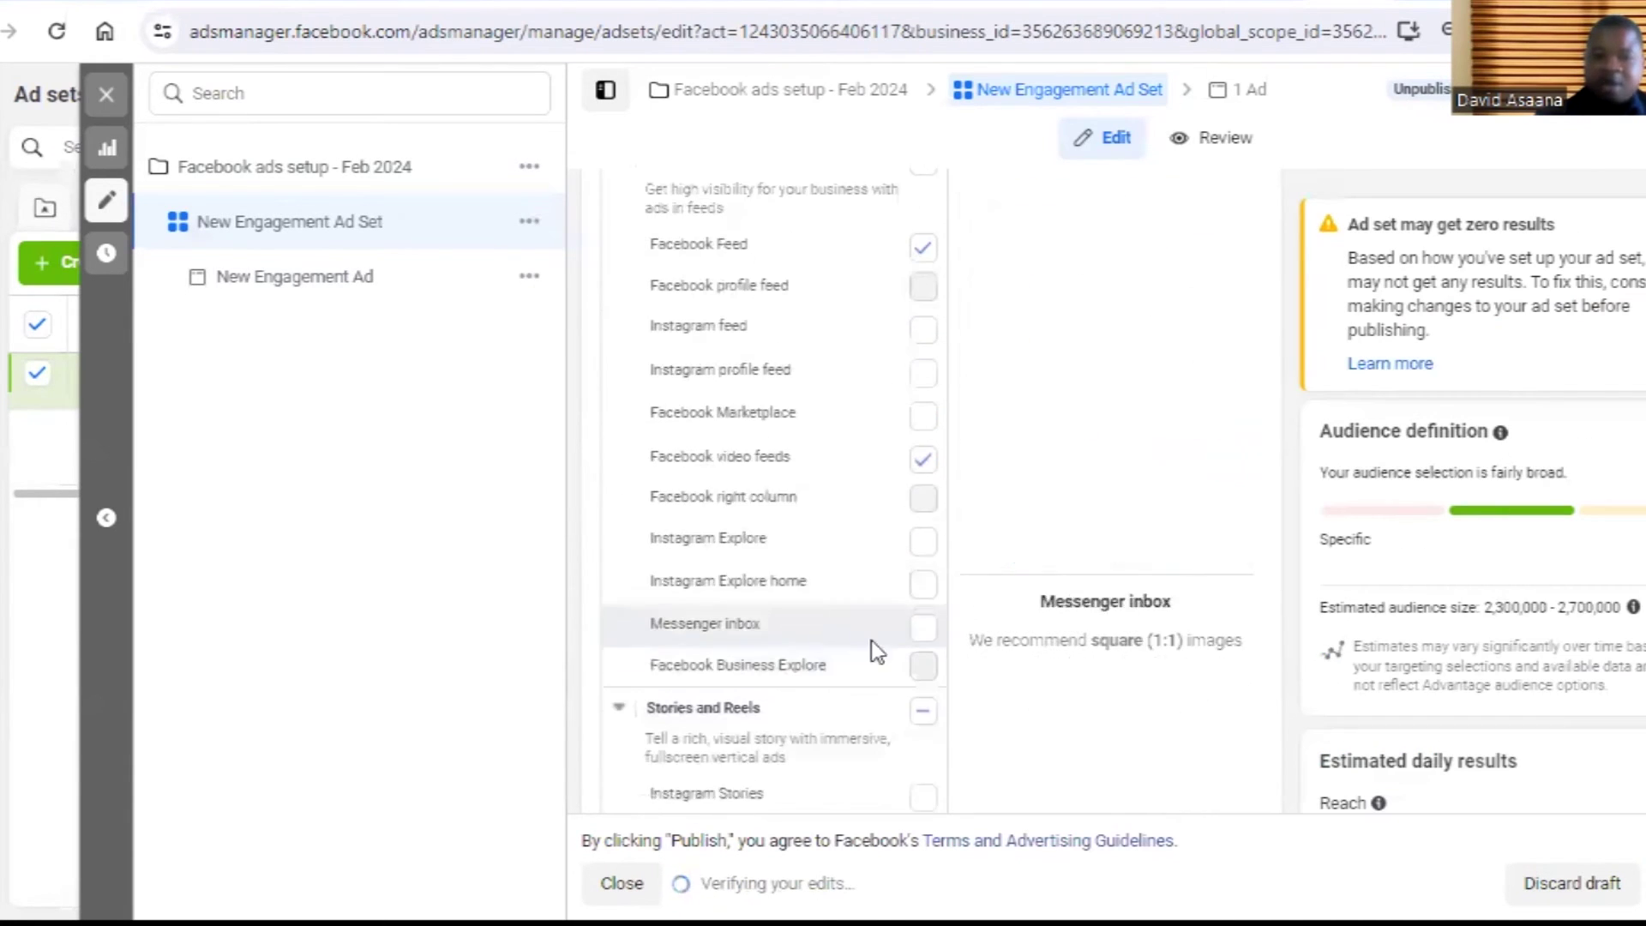
left_click(923, 482)
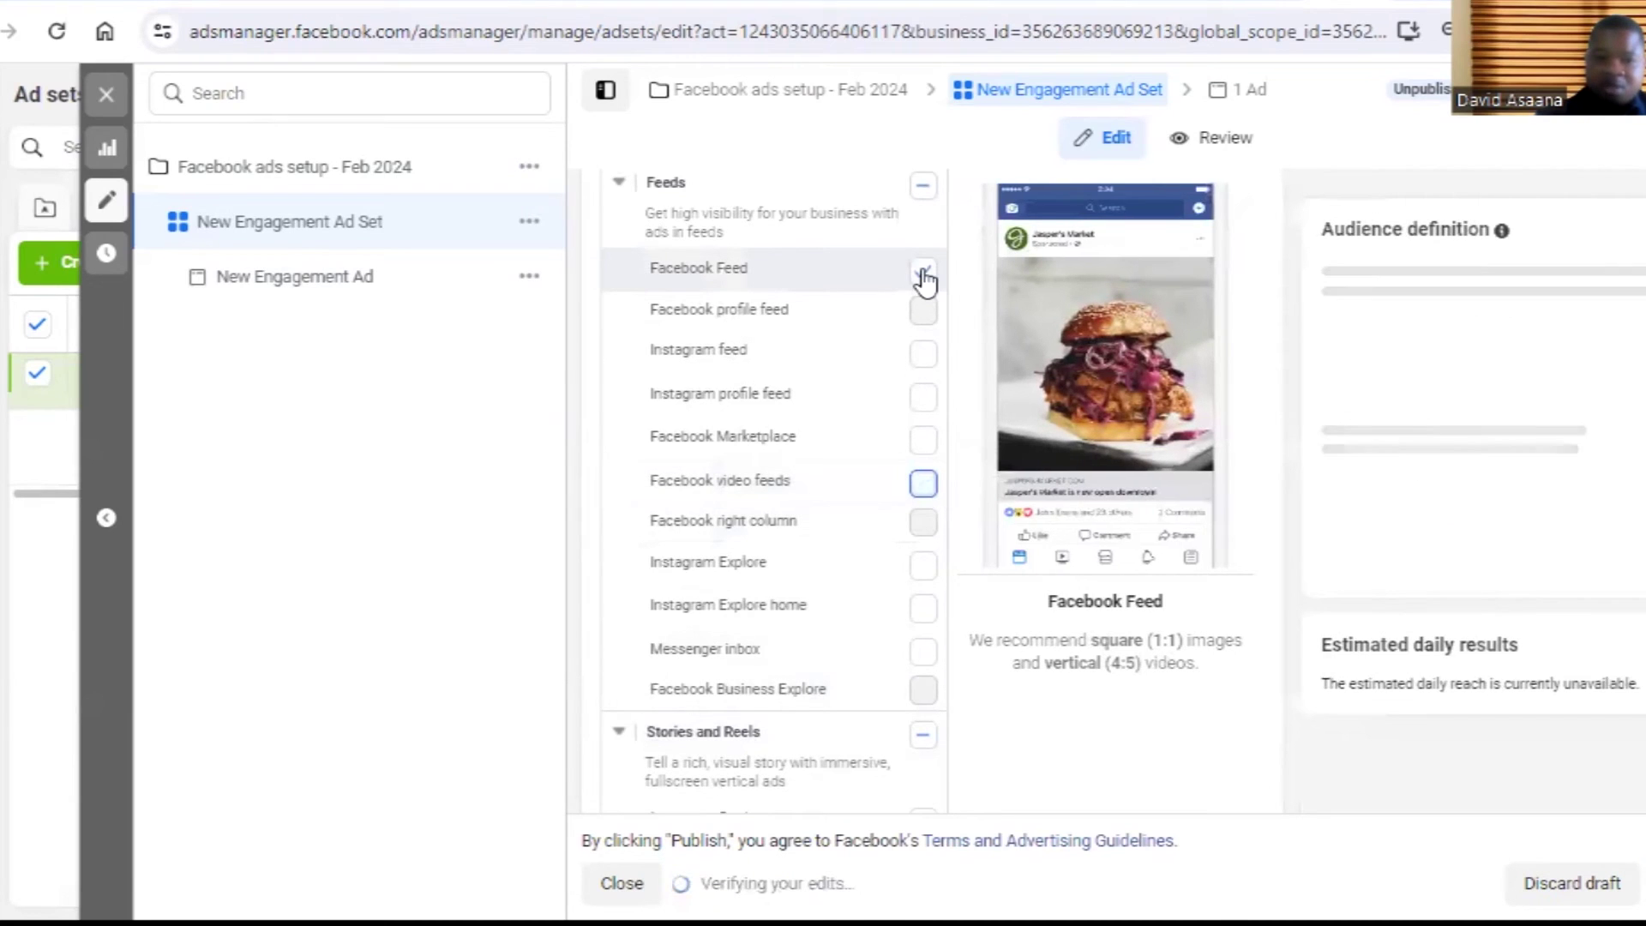
left_click(923, 272)
scroll(933, 326, "up", 2)
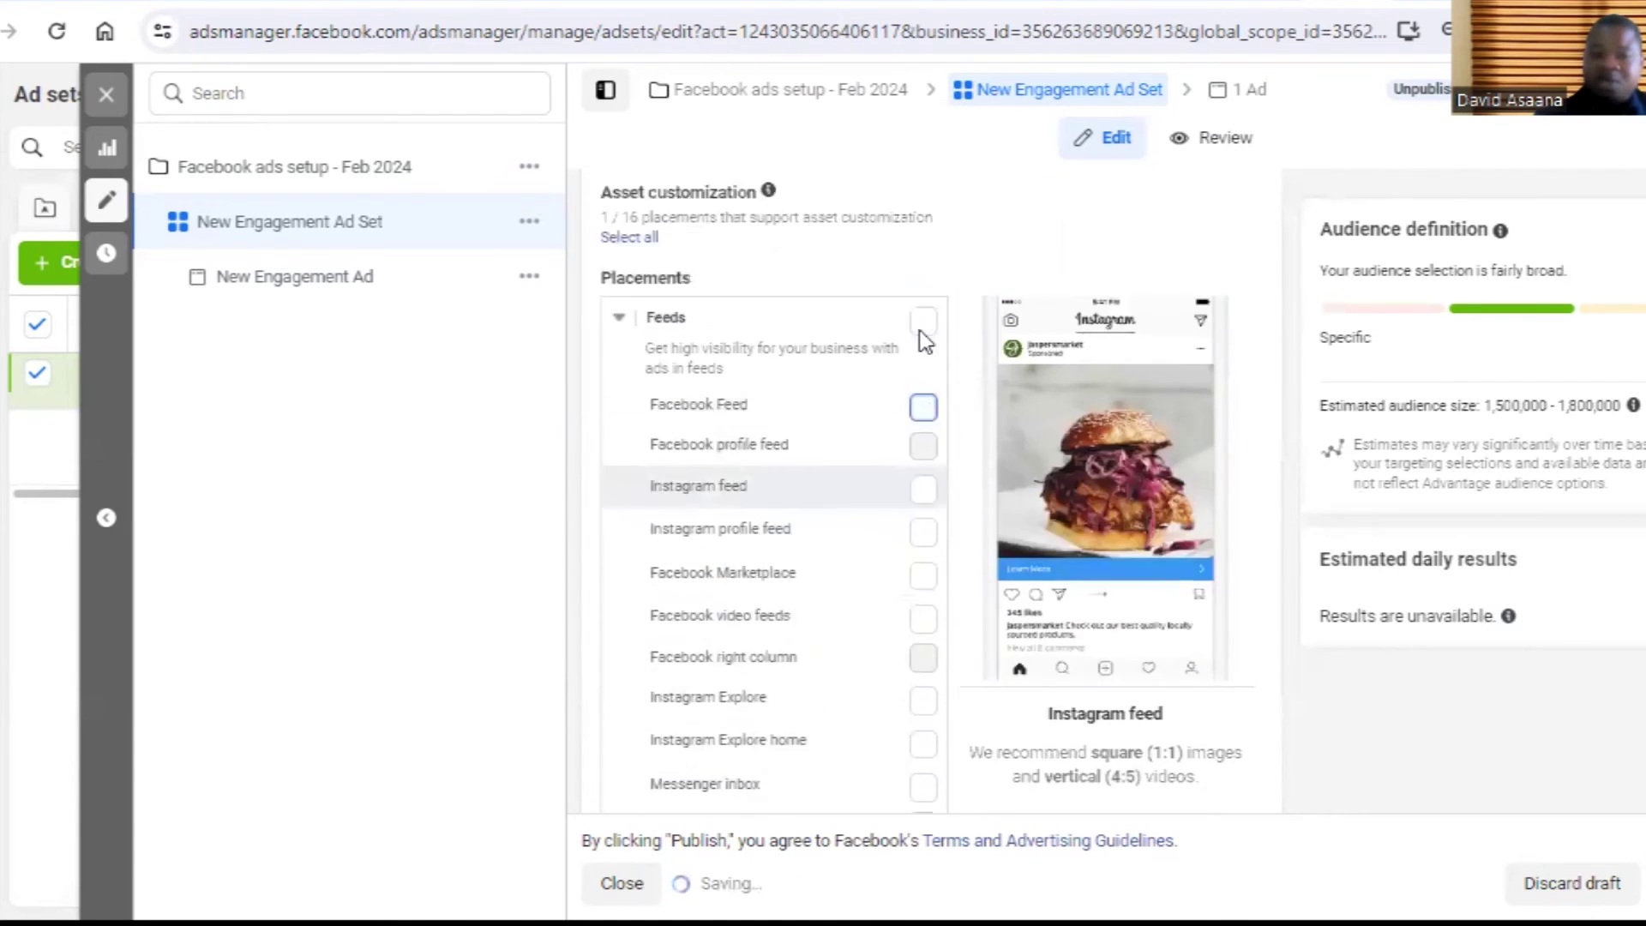
scroll(914, 377, "up", 2)
scroll(908, 425, "down", 2)
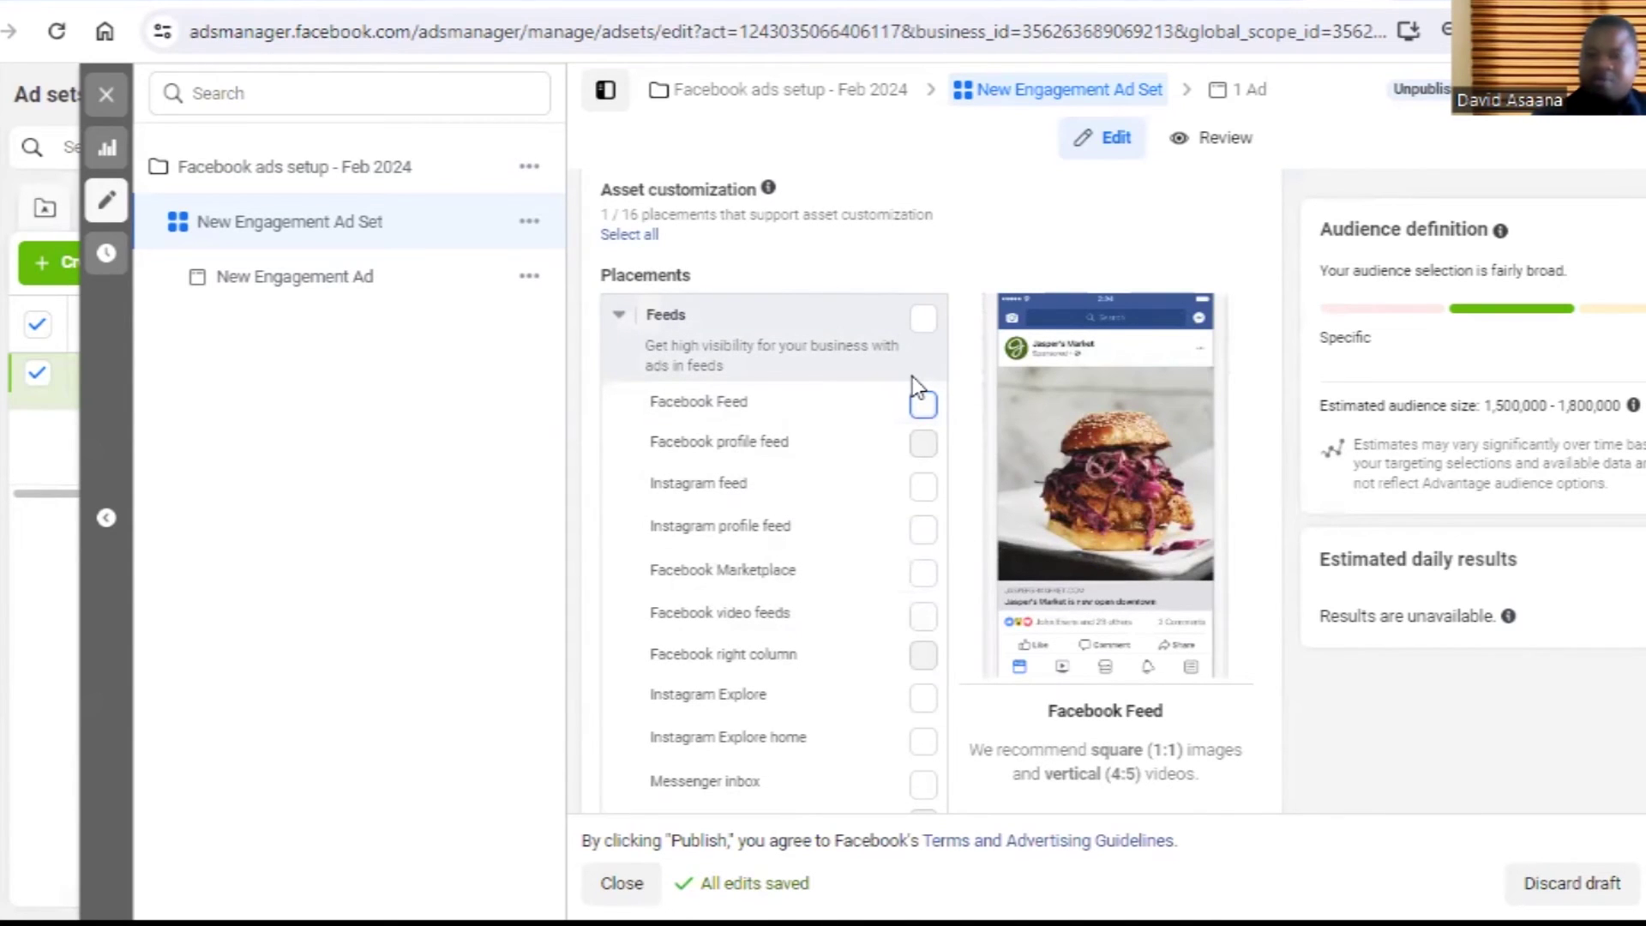
scroll(893, 493, "down", 5)
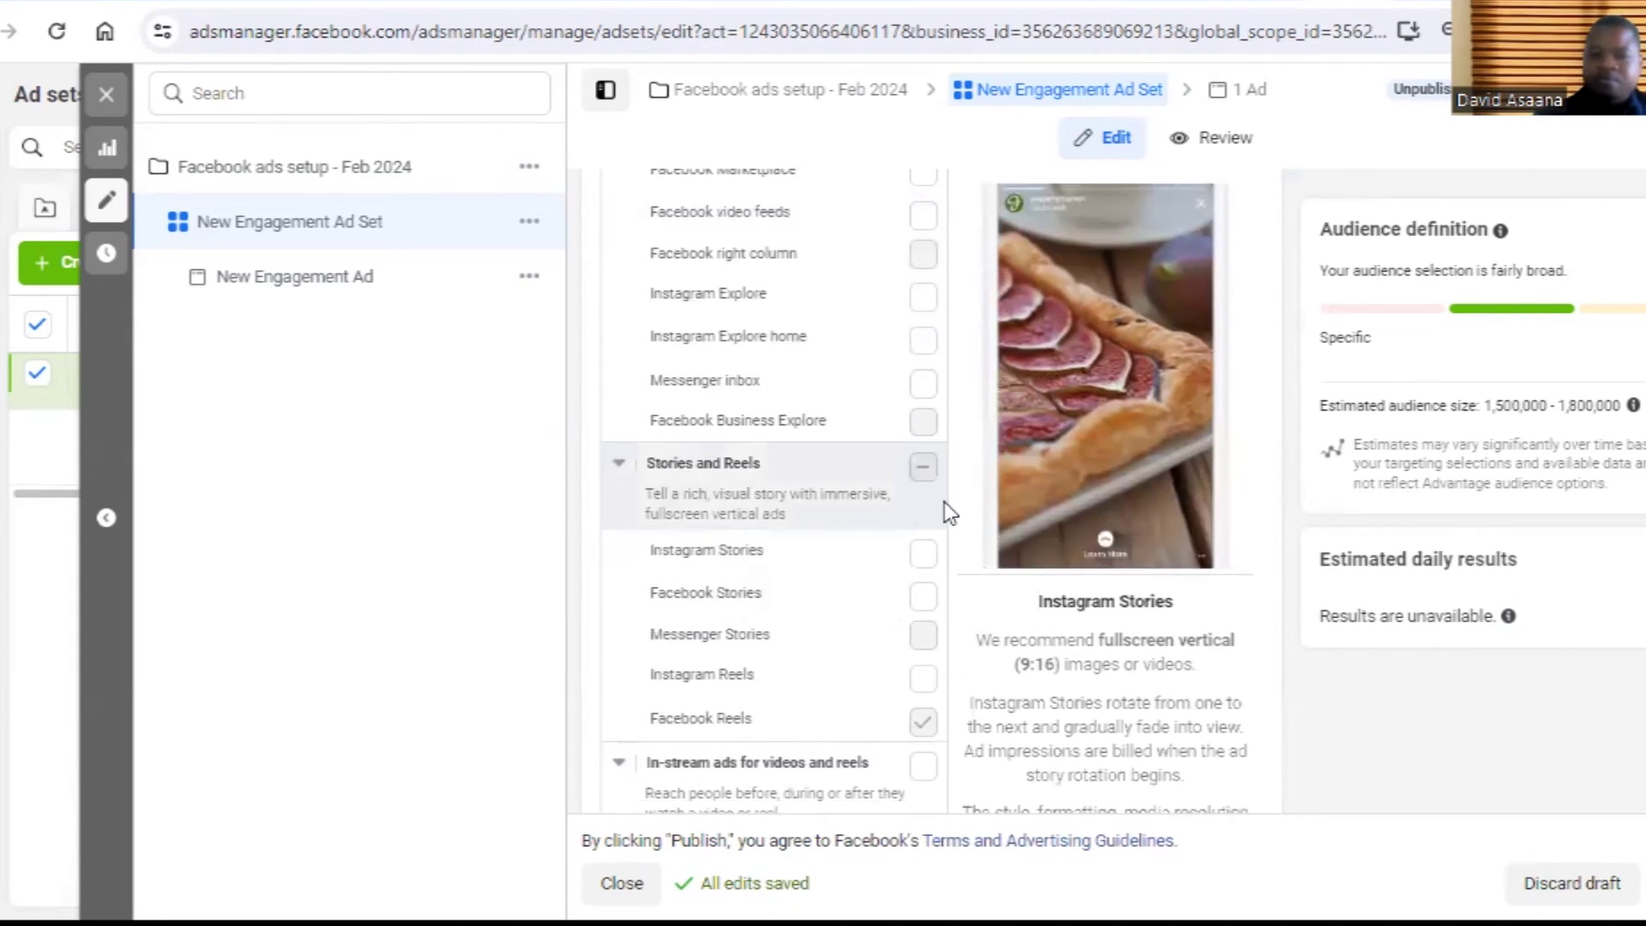
scroll(884, 570, "up", 2)
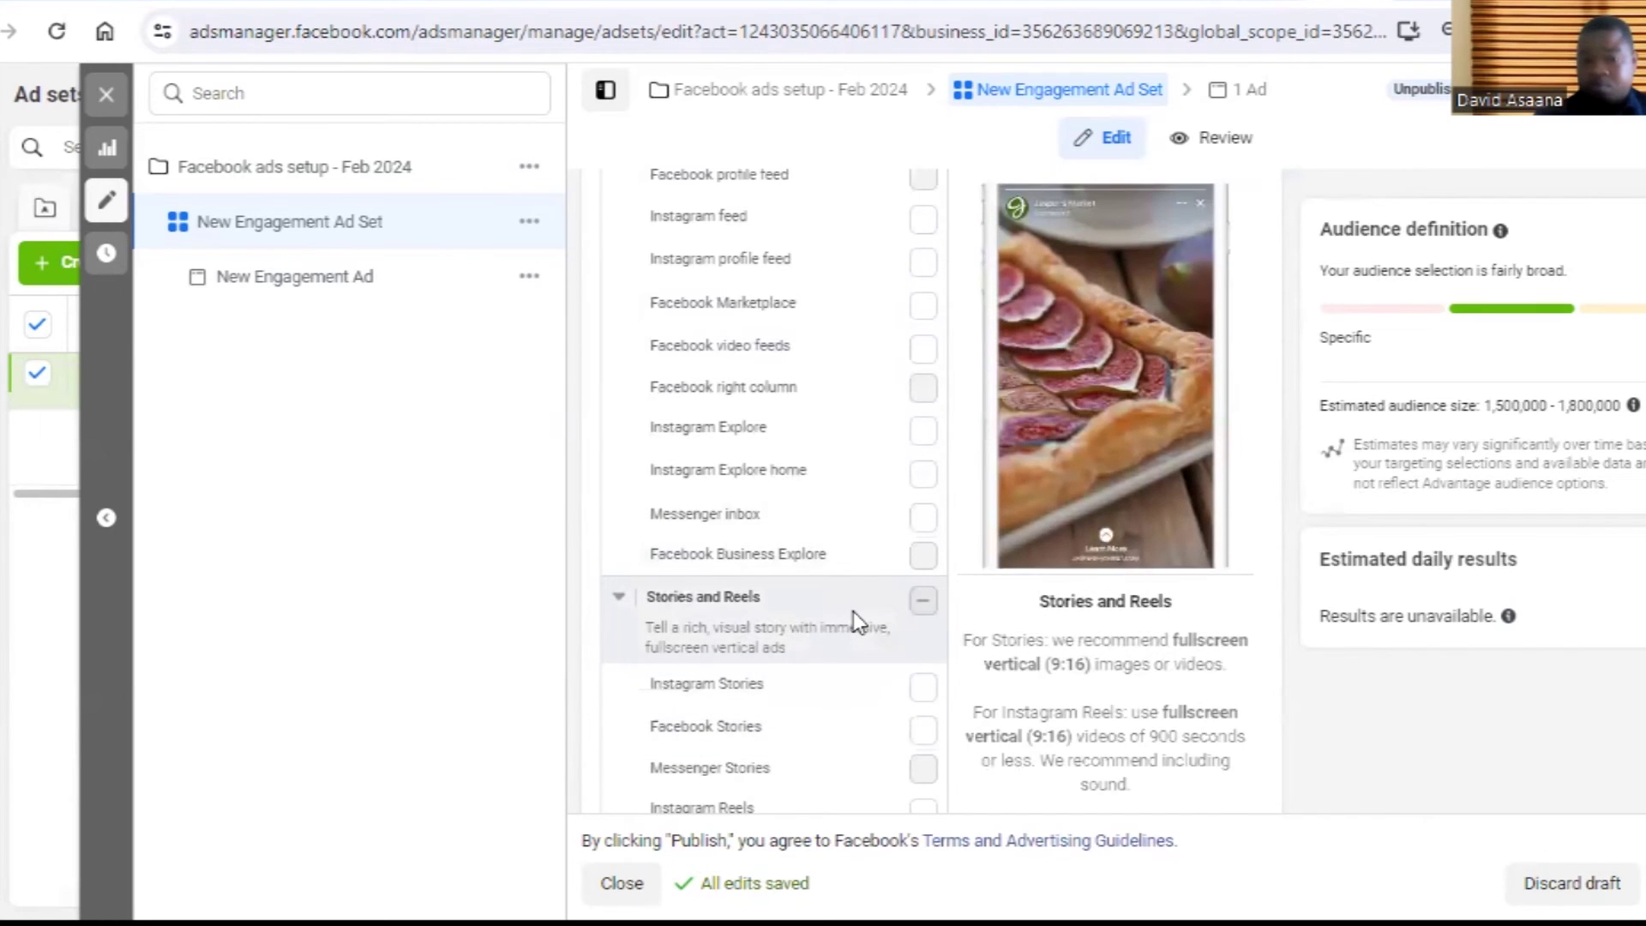
scroll(852, 611, "down", 4)
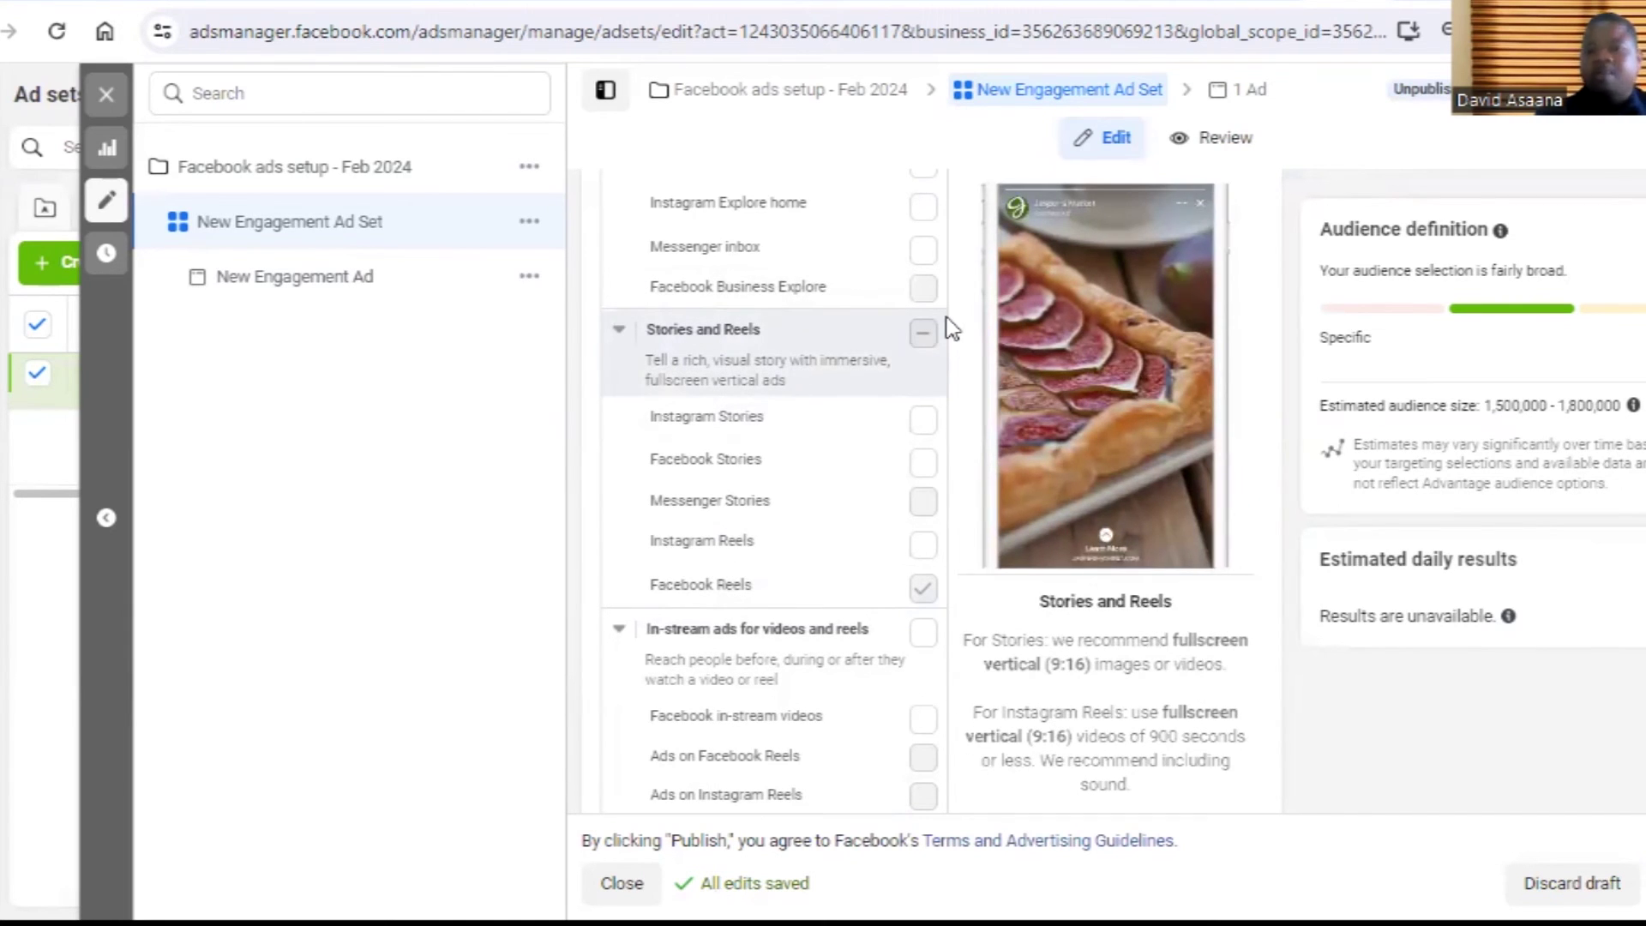
Open New Engagement Ad and bring its Ad creative Primary text for Facebook Reels into view.
left_click(358, 277)
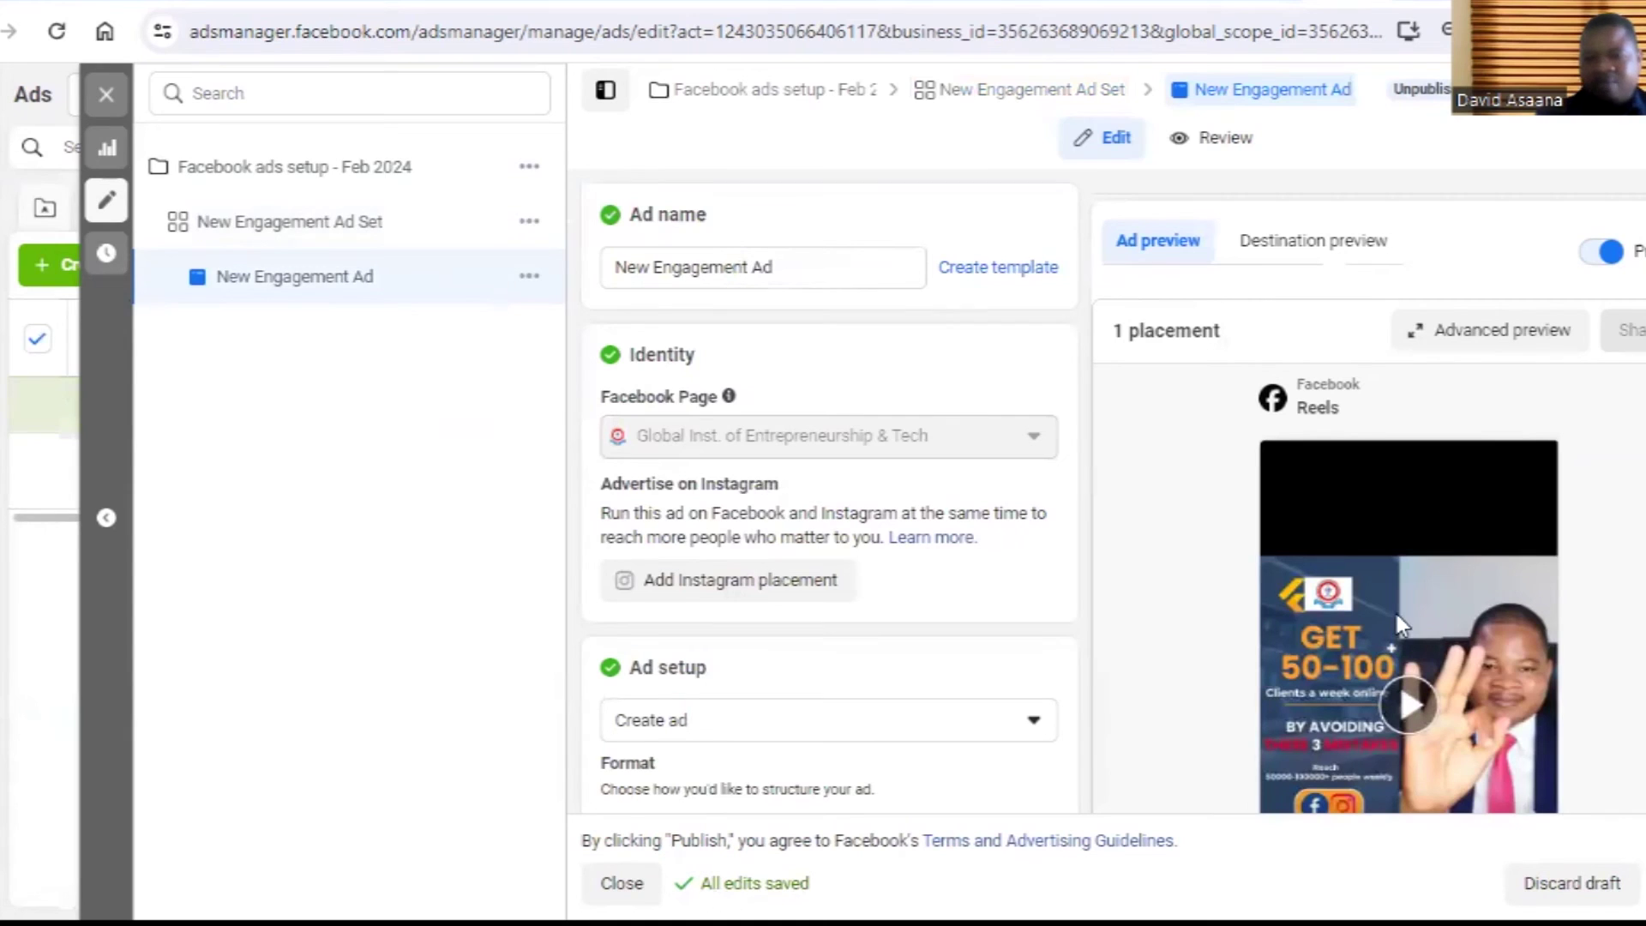
scroll(1094, 687, "down", 2)
scroll(1095, 687, "down", 5)
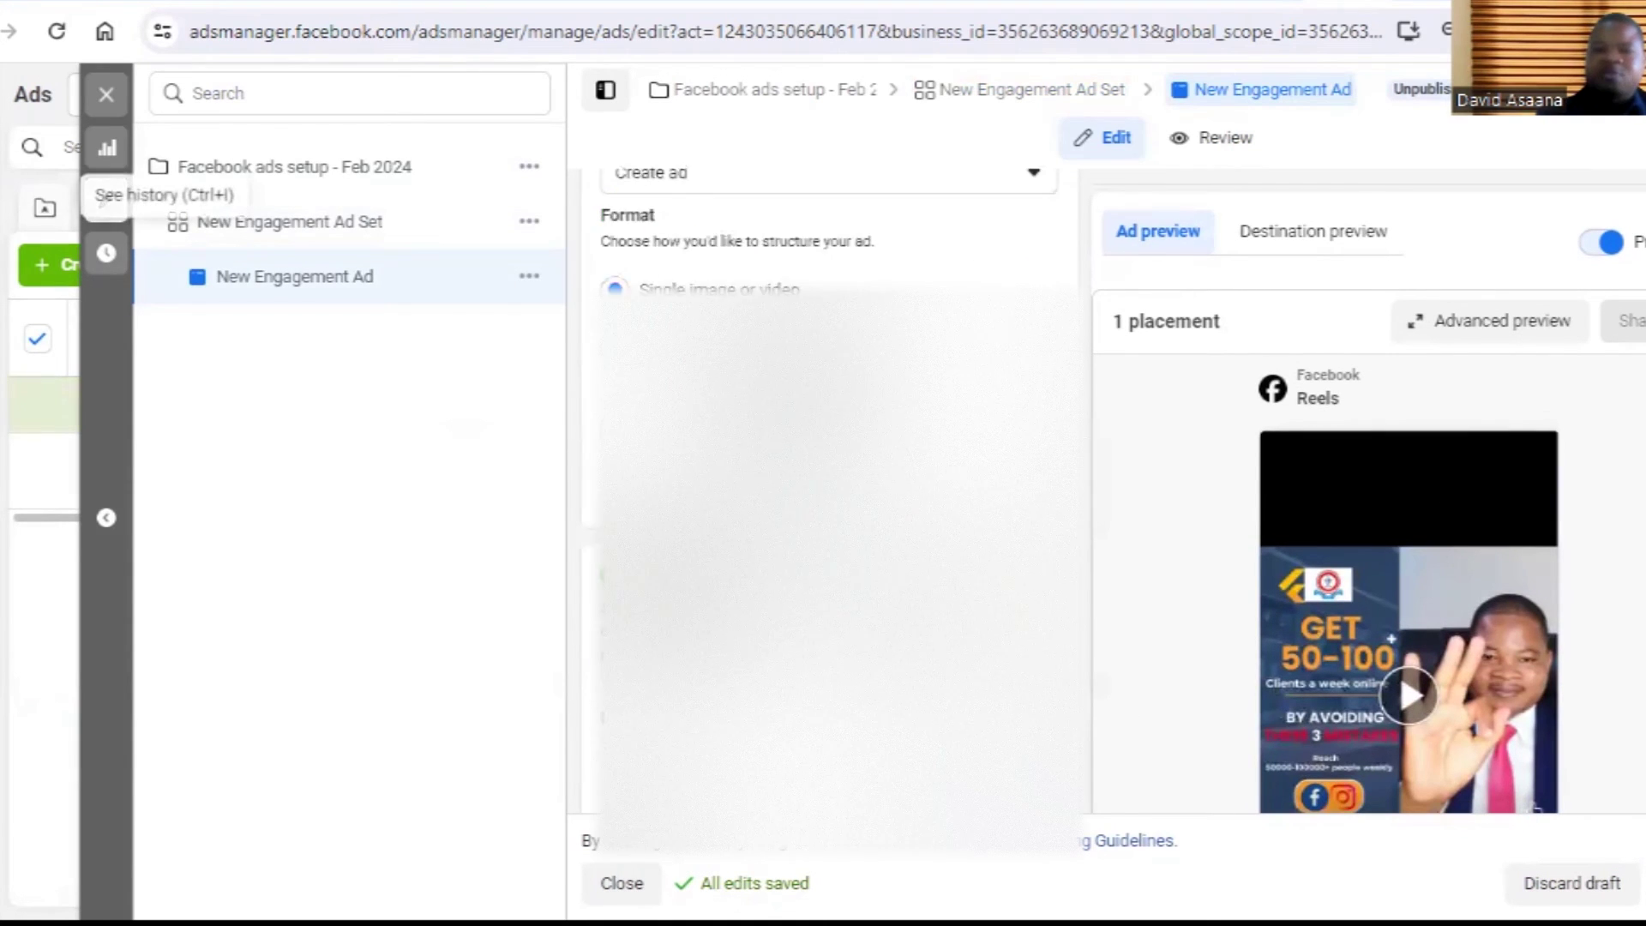
scroll(822, 514, "down", 10)
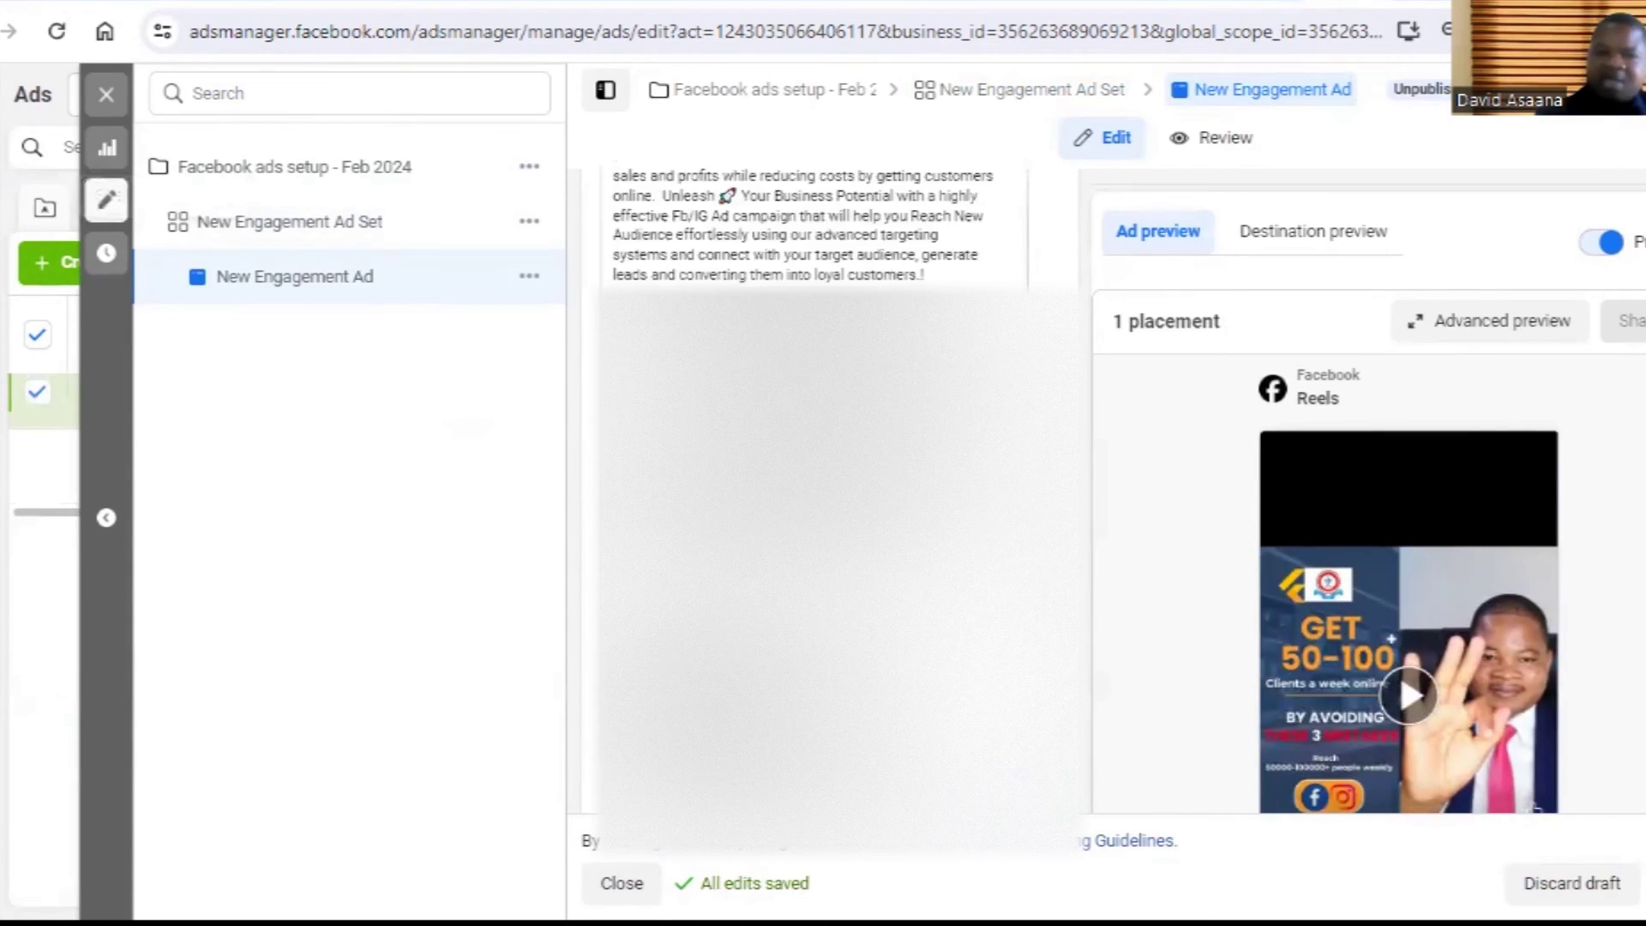
scroll(823, 514, "up", 10)
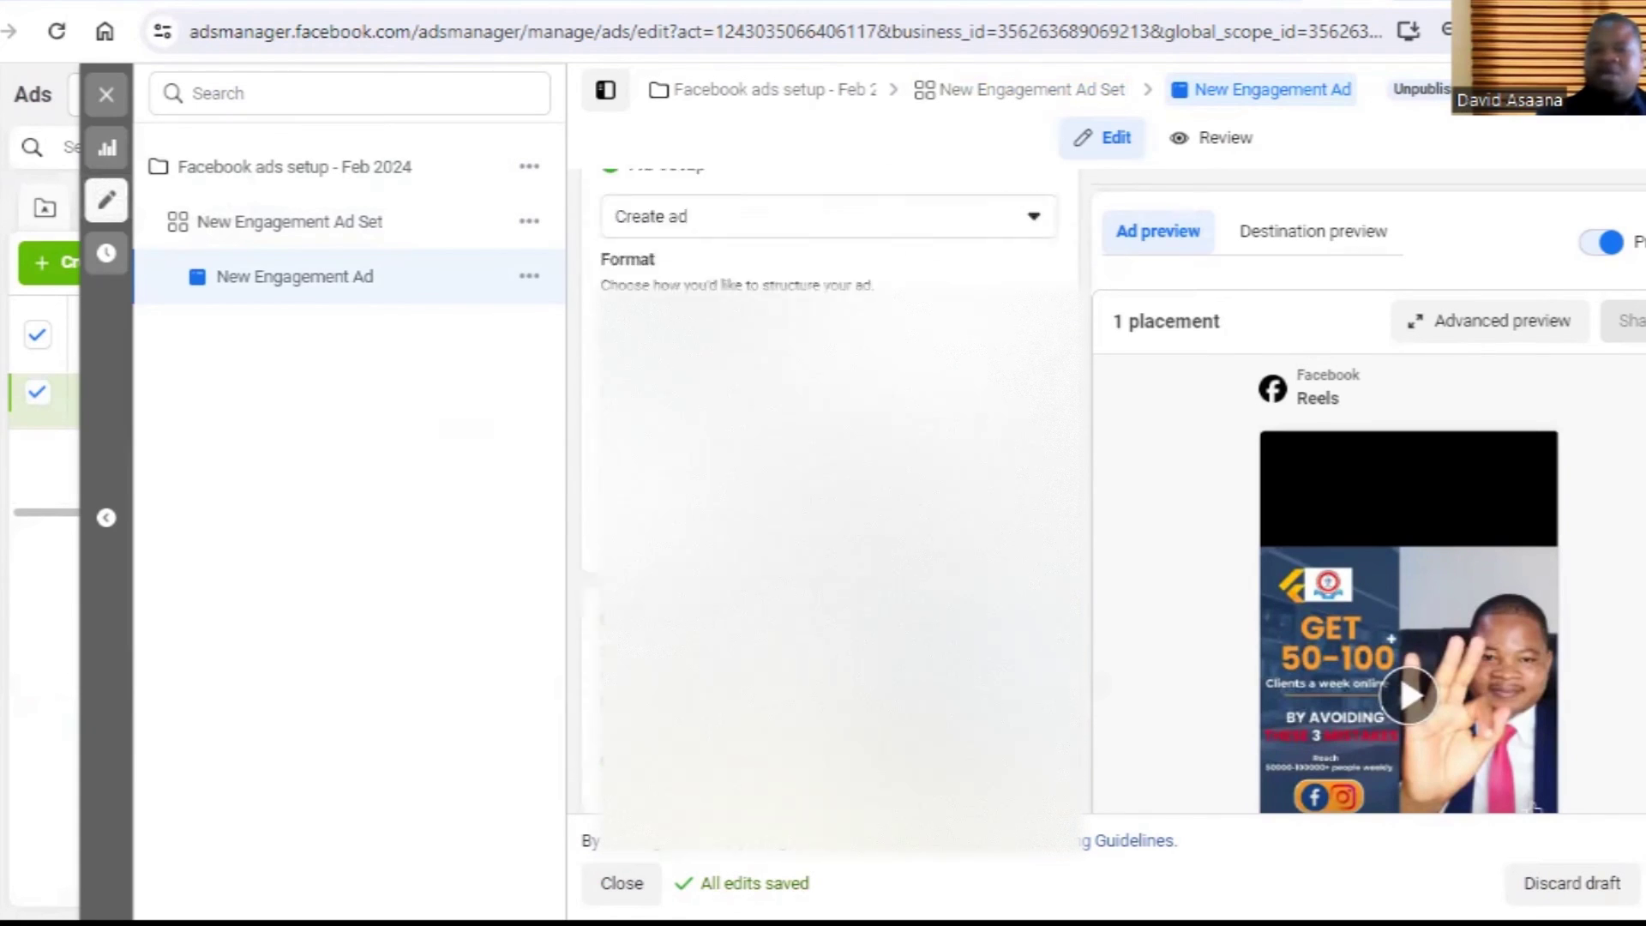
scroll(823, 514, "down", 5)
scroll(823, 514, "down", 3)
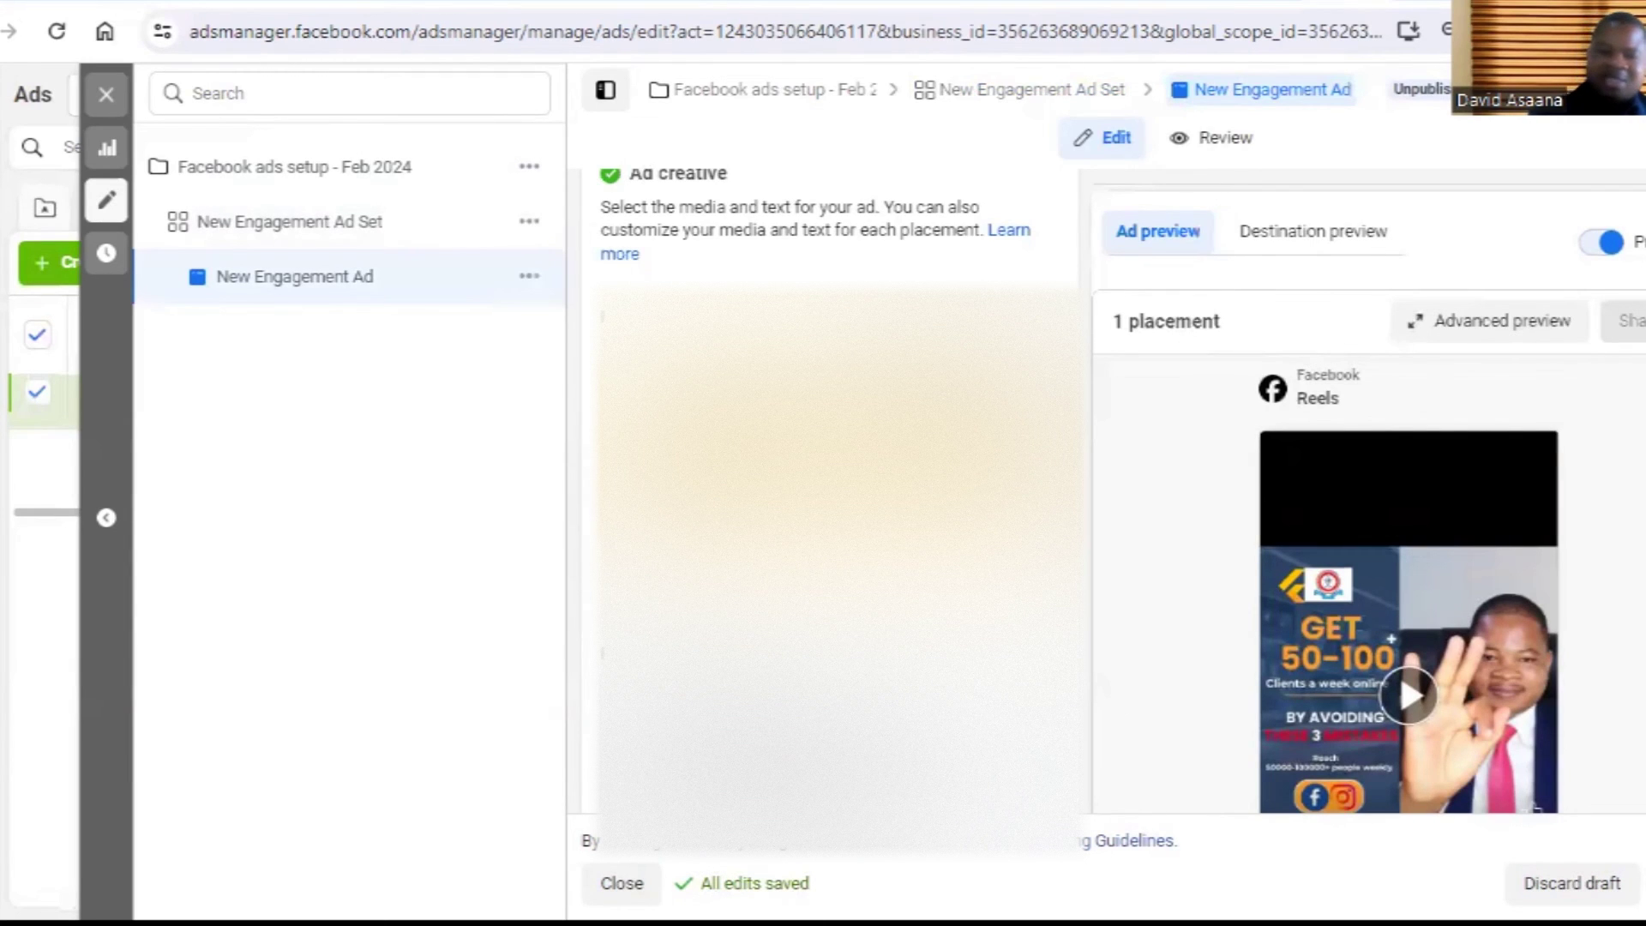
scroll(823, 480, "down", 5)
scroll(823, 480, "up", 3)
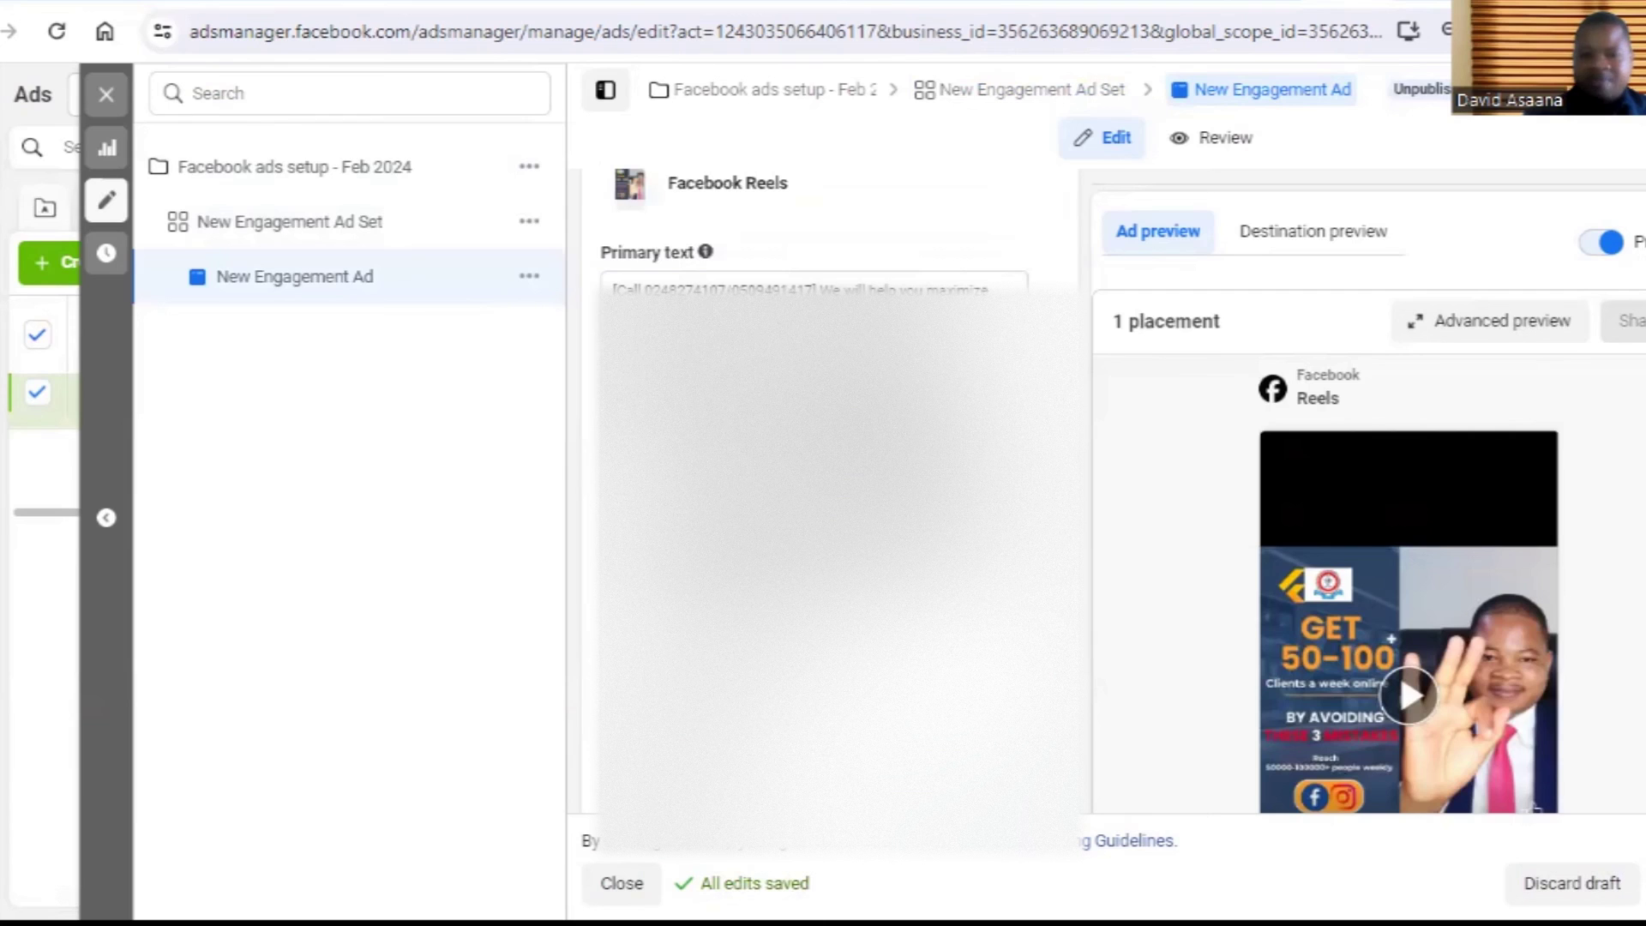
Expand the Primary text field to read the full Reels copy ending with the WhatsApp call-to-action.
left_click(767, 276)
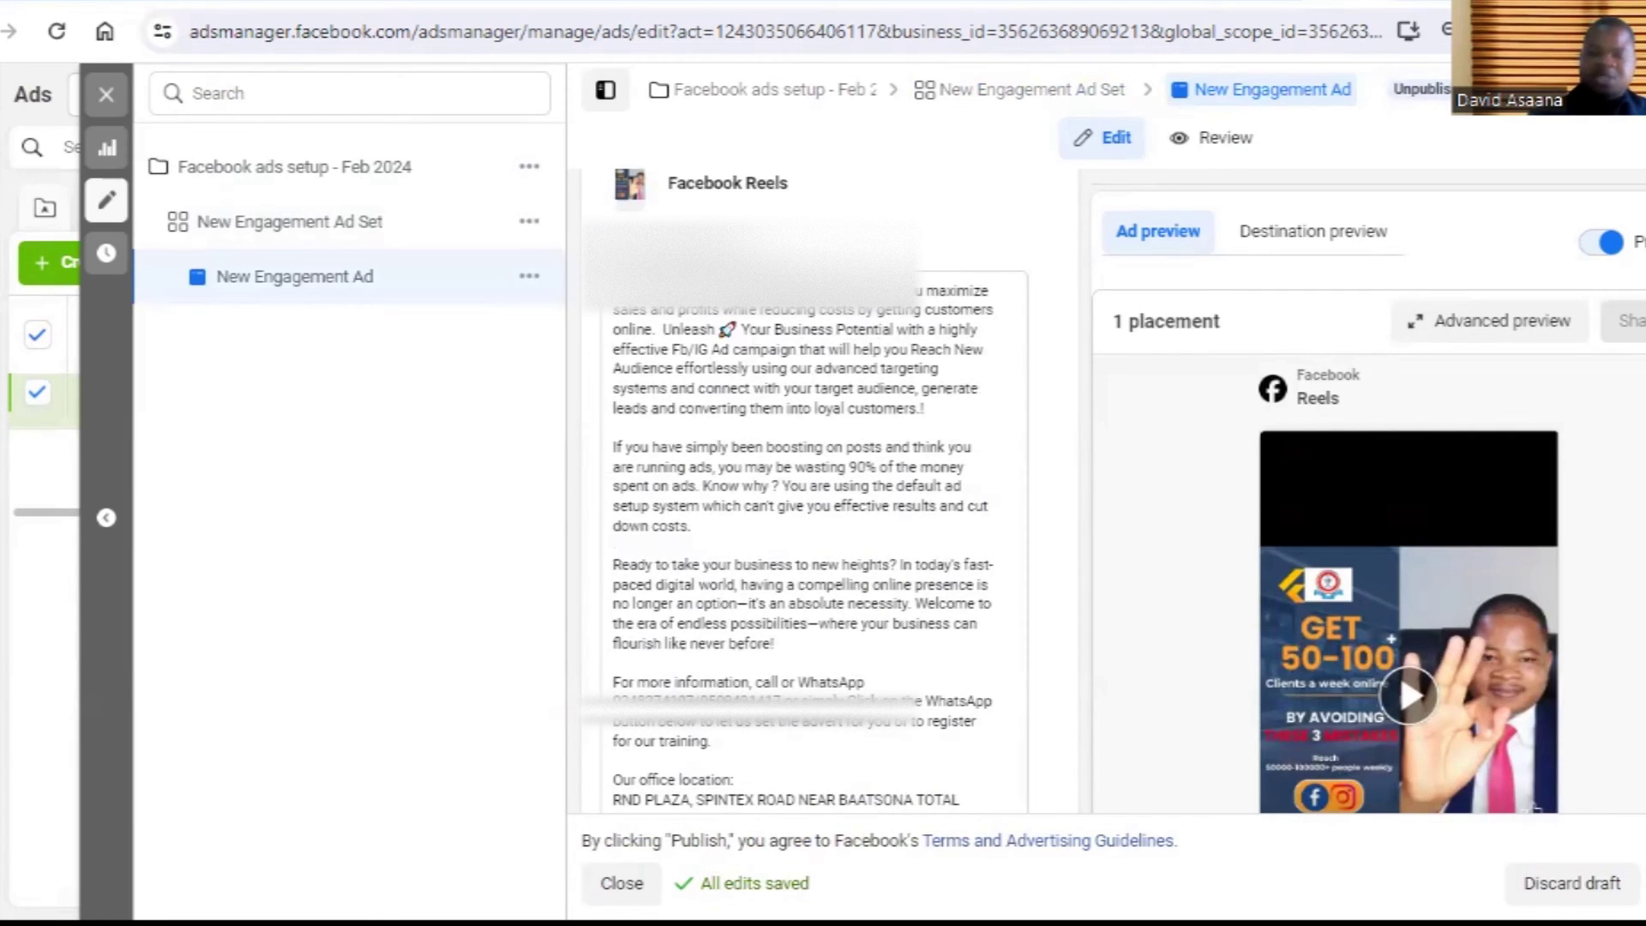